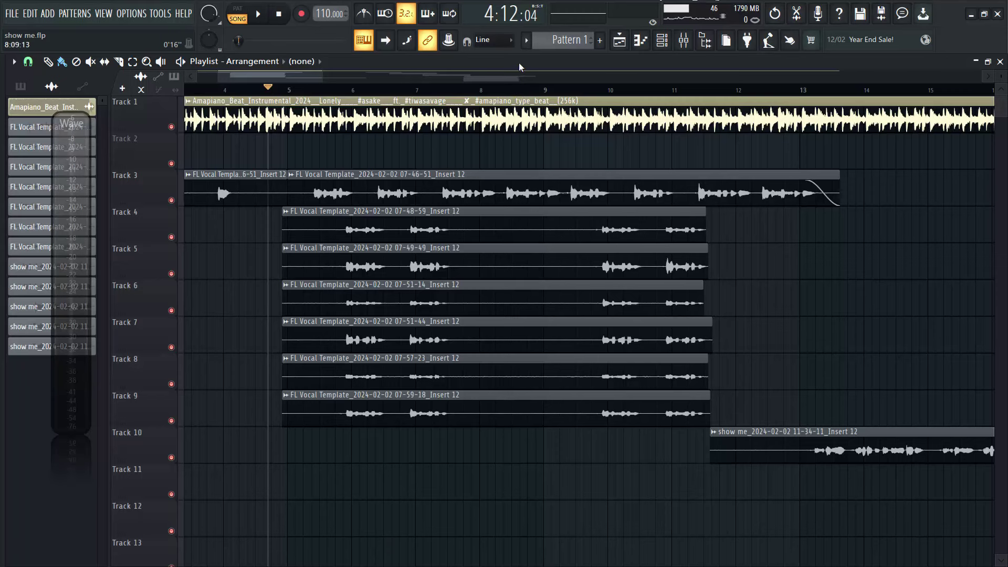
Step: Play the arrangement with all vocals, and select the six backing vocal clips on Tracks 4 to 9
key(space)
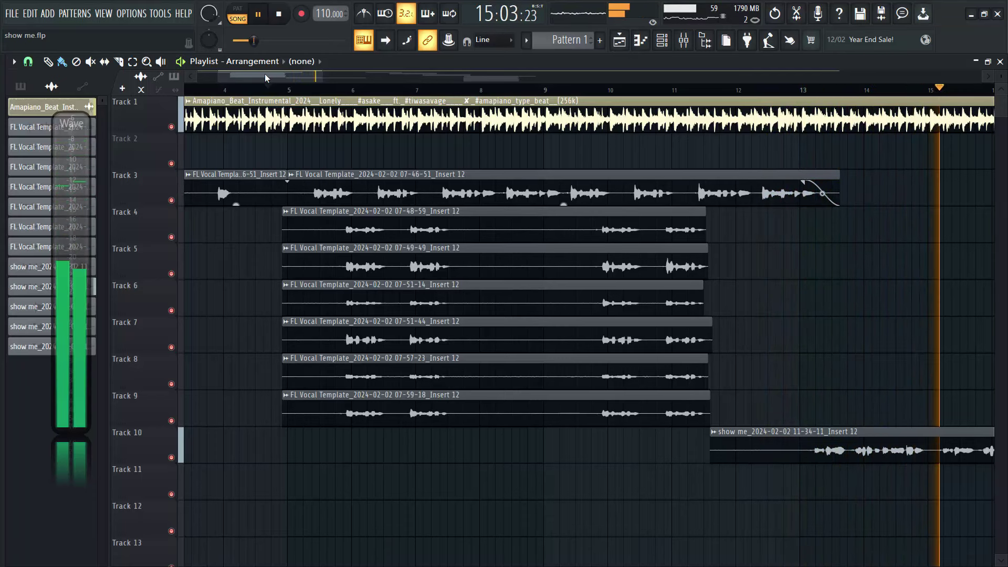
drag(264, 73, 257, 93)
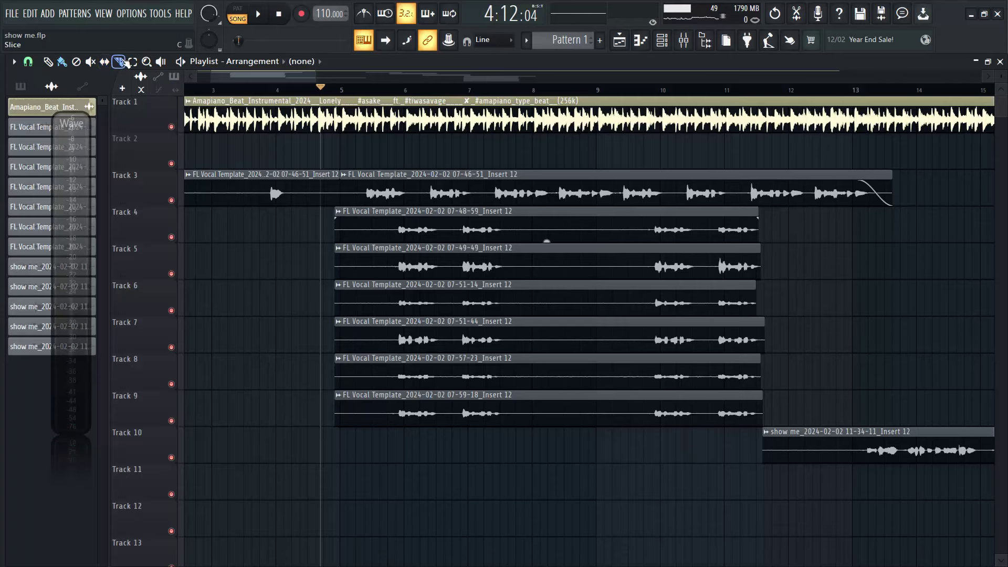
drag(337, 504, 767, 236)
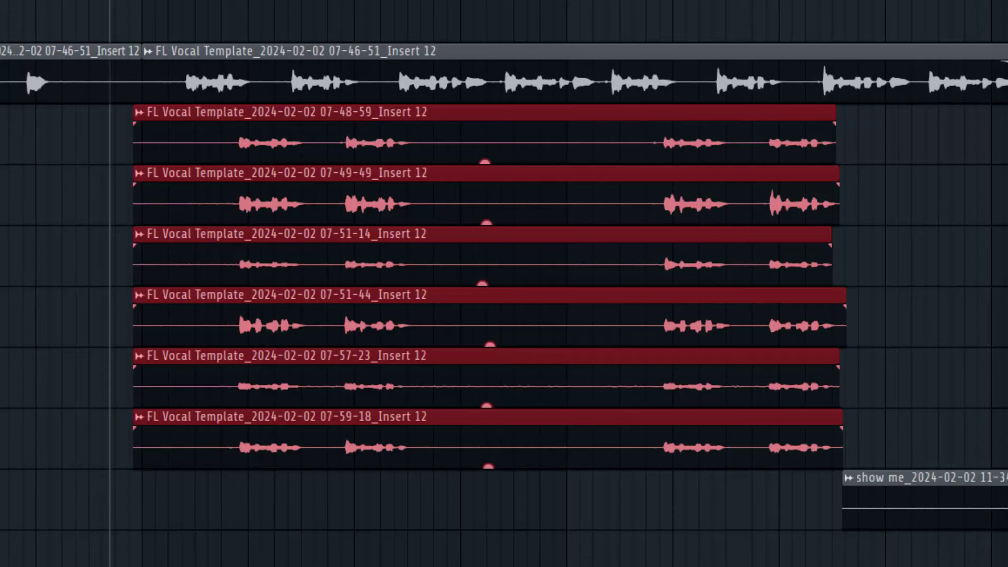
Step: Mute the other backing vocal tracks and audition Track 4, first with the Track 3 lead vocal and again with the lead muted
key(ctrl+d)
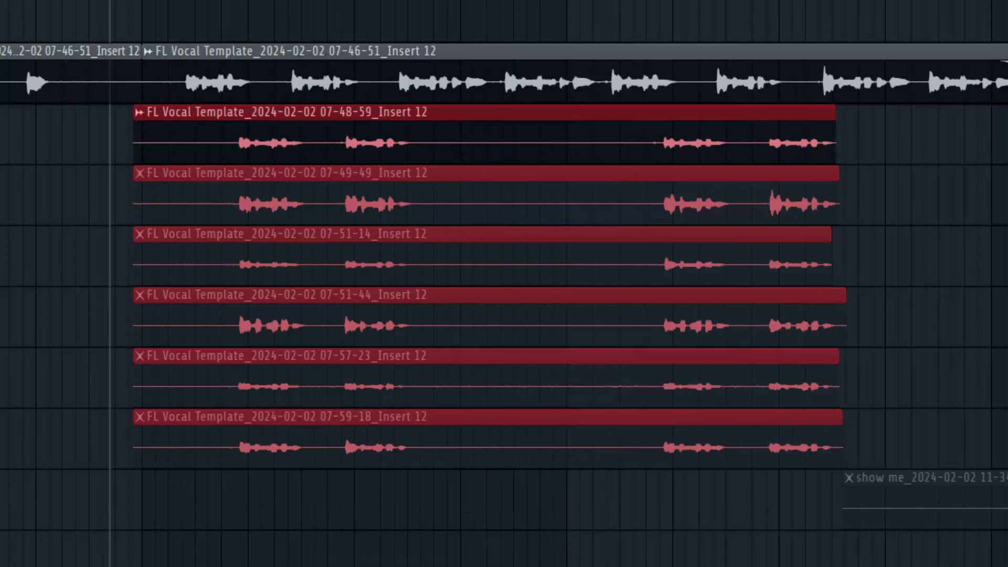
key(space)
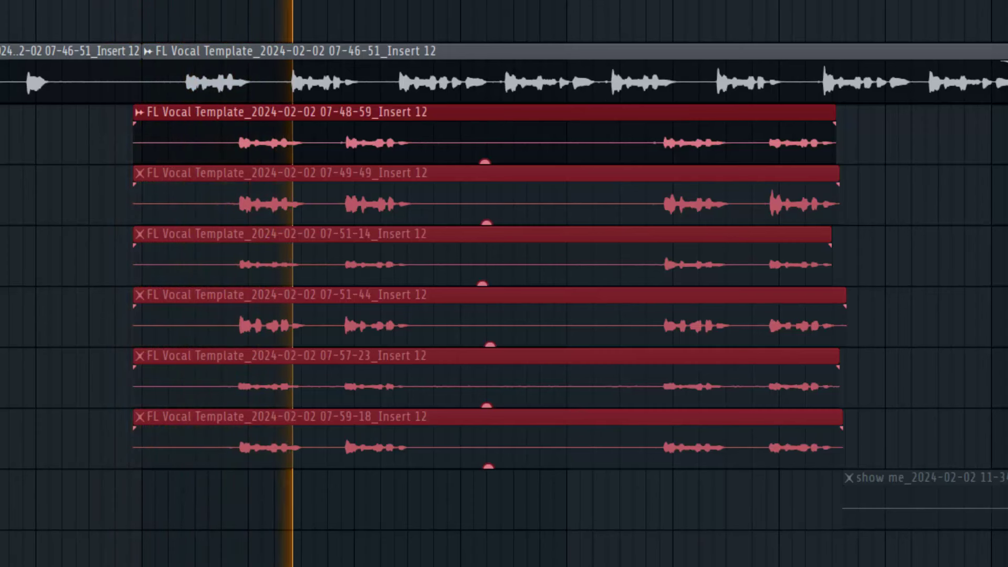
key(space)
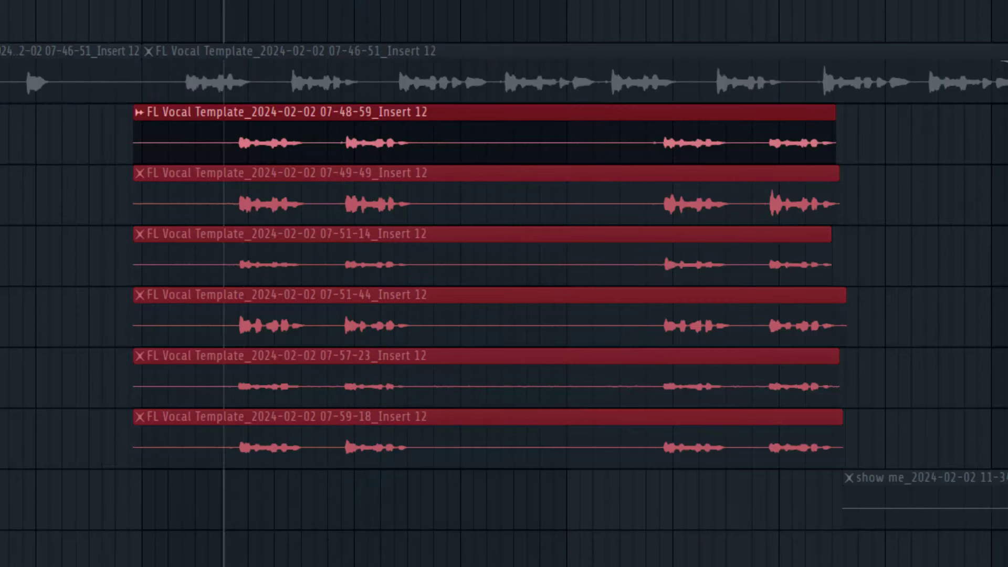
key(space)
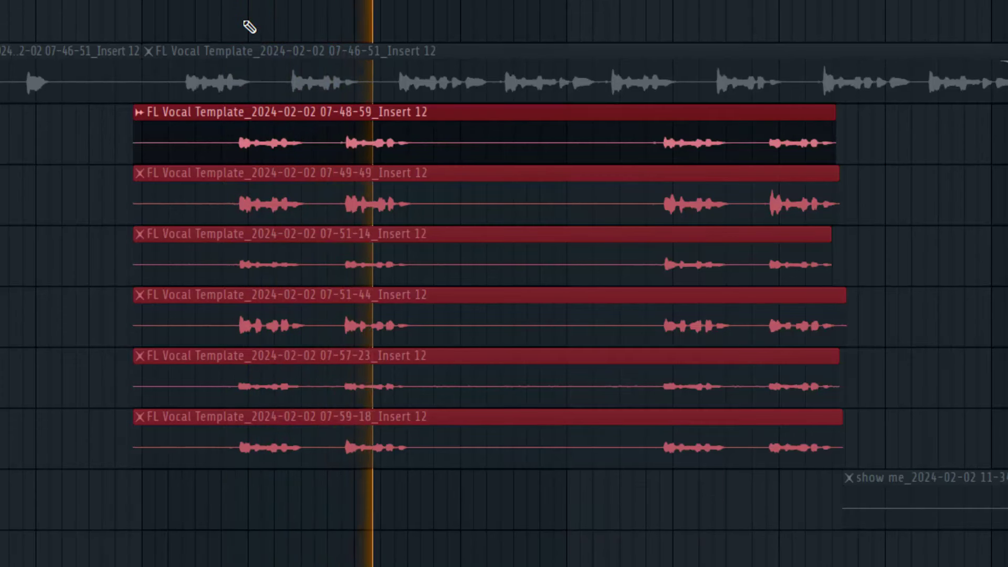
key(space)
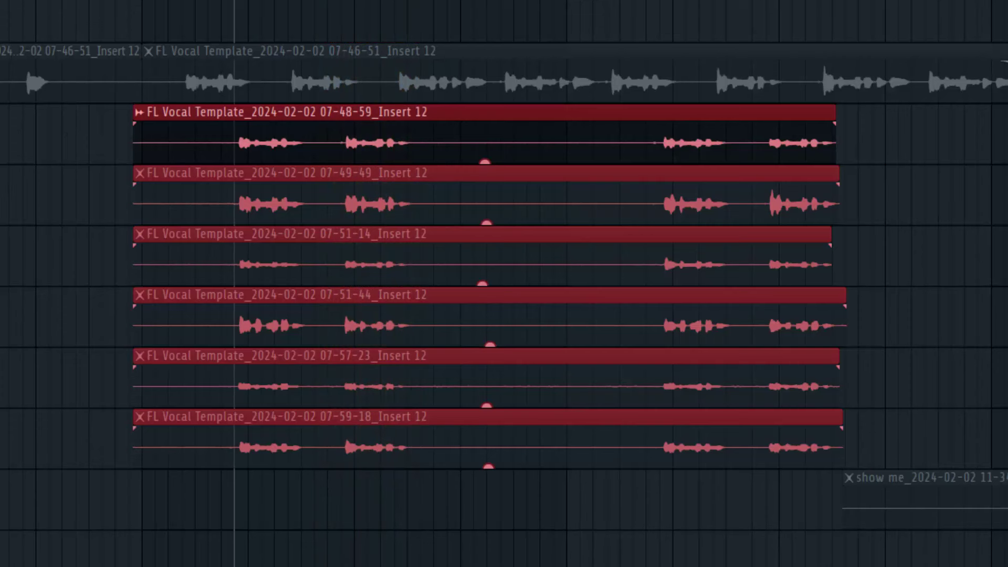
key(space)
key(space)
Step: Audition the backing vocals on Track 5 and Track 6 one at a time, with every other vocal track muted
click(367, 203)
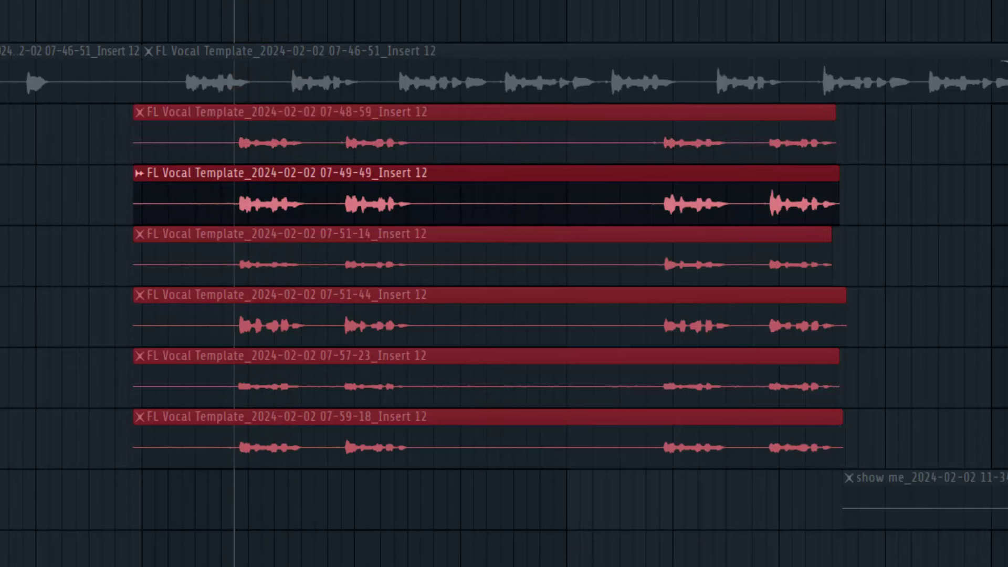
key(space)
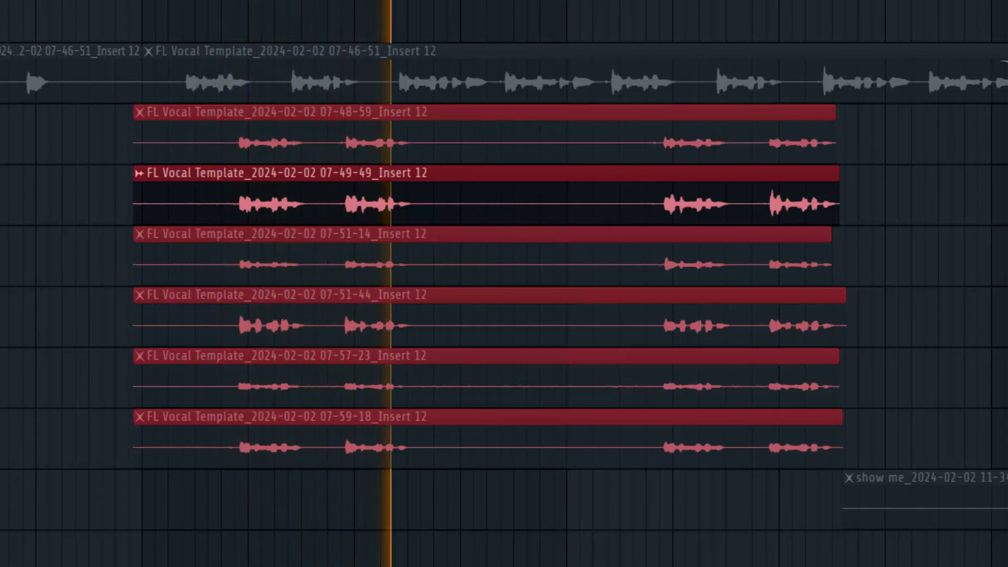
key(space)
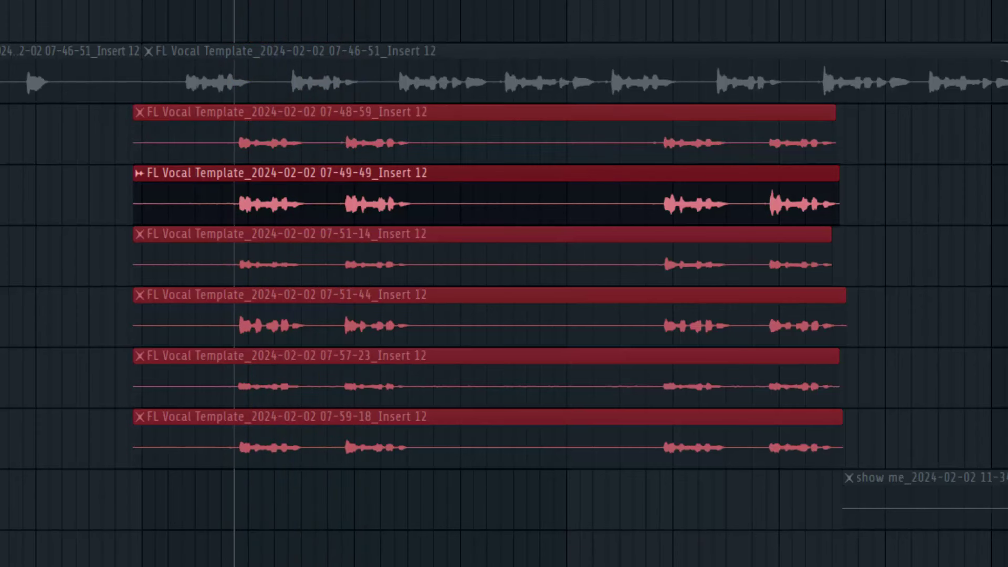
click(368, 263)
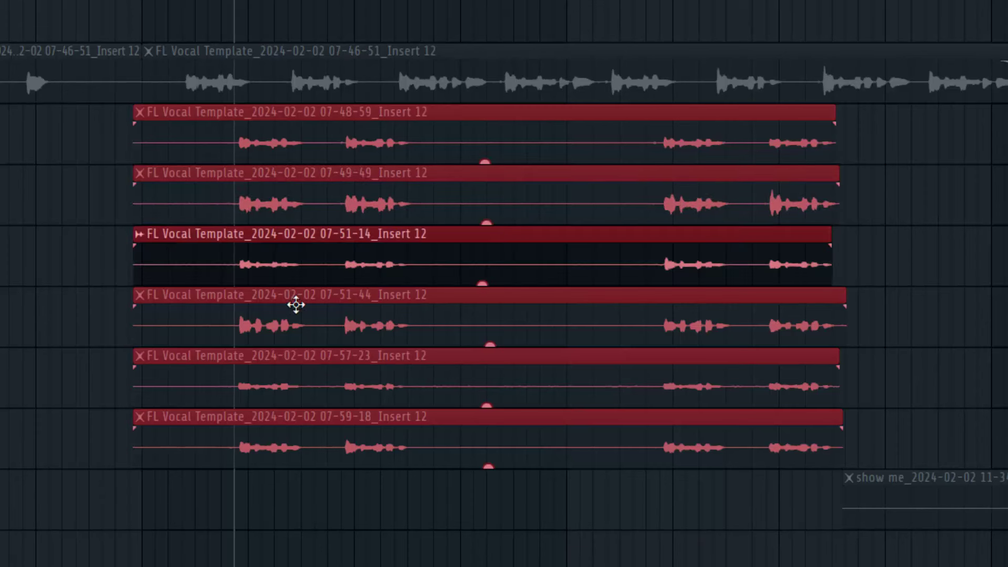
key(space)
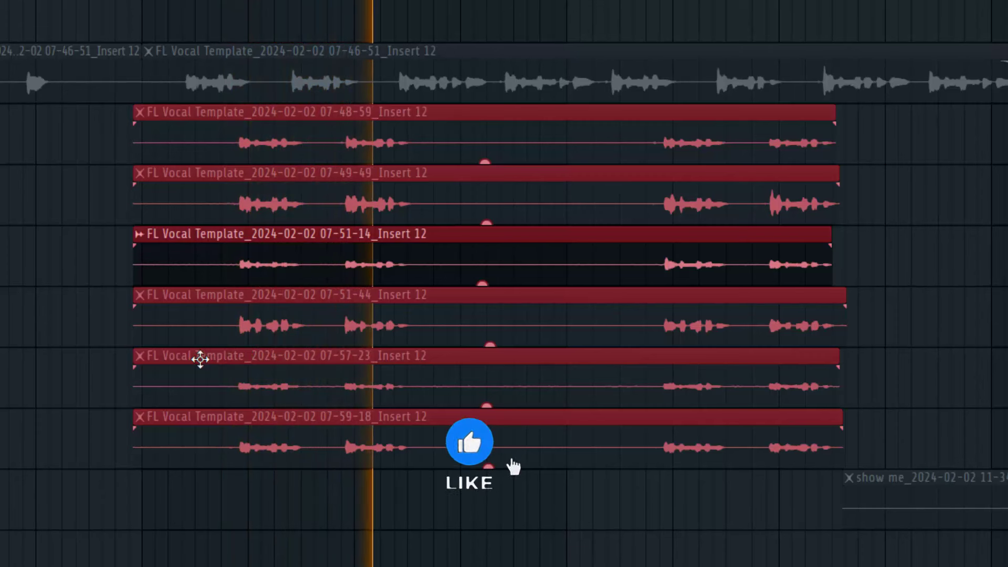
key(space)
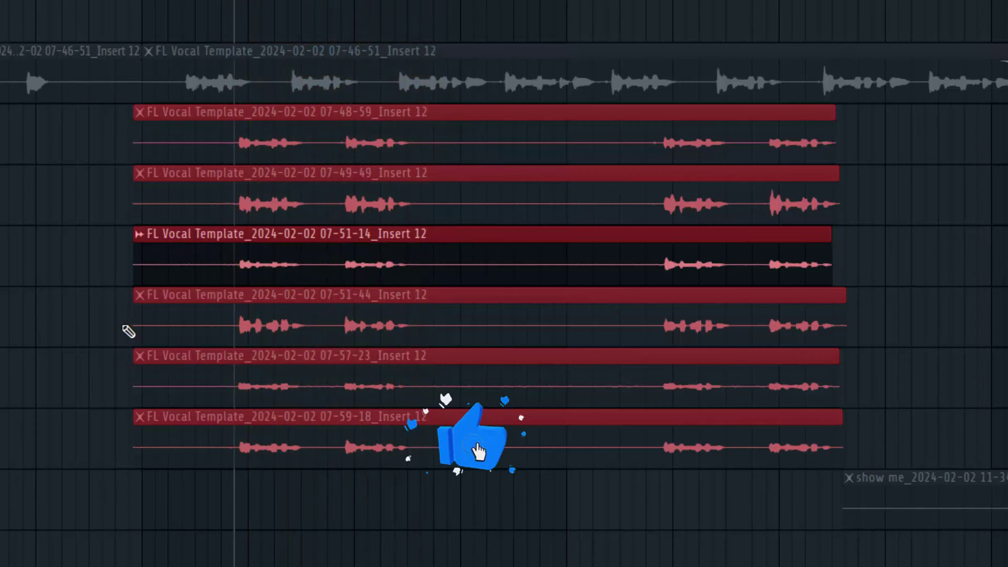
Step: Audition the backing vocals on Track 7 and Track 8 separately, keeping only the played vocal track unmuted
ctrl+click(473, 315)
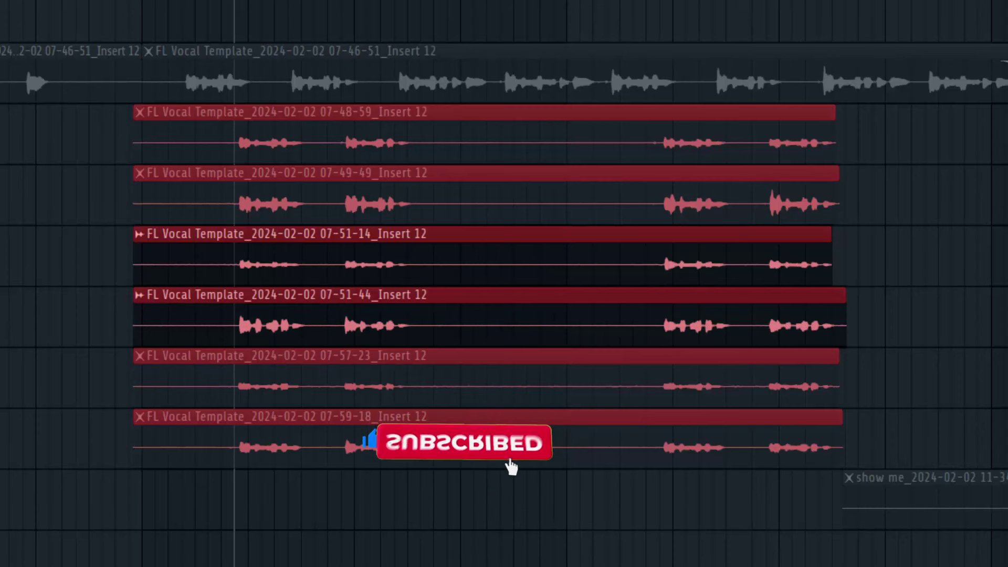
ctrl+click(472, 257)
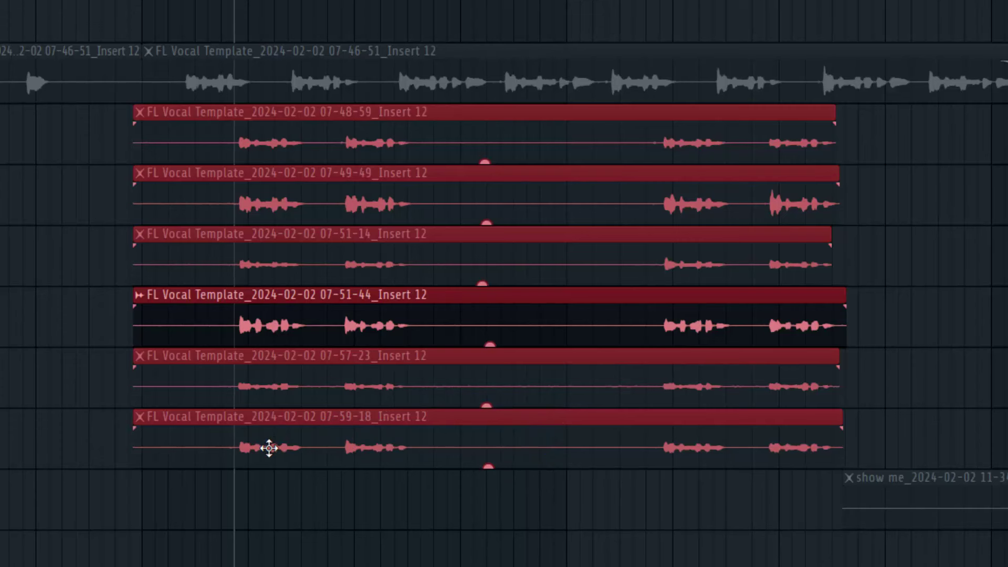
key(space)
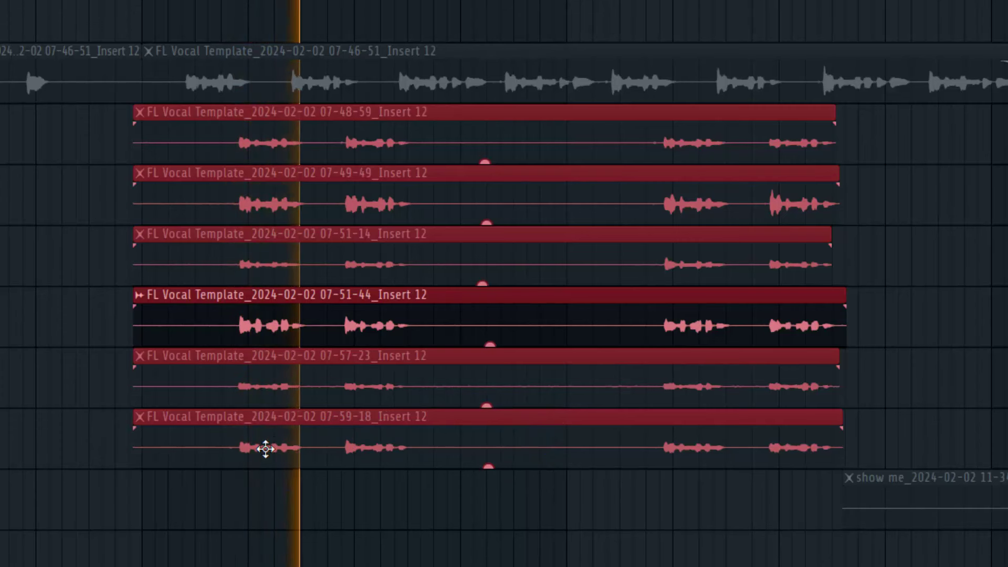
key(space)
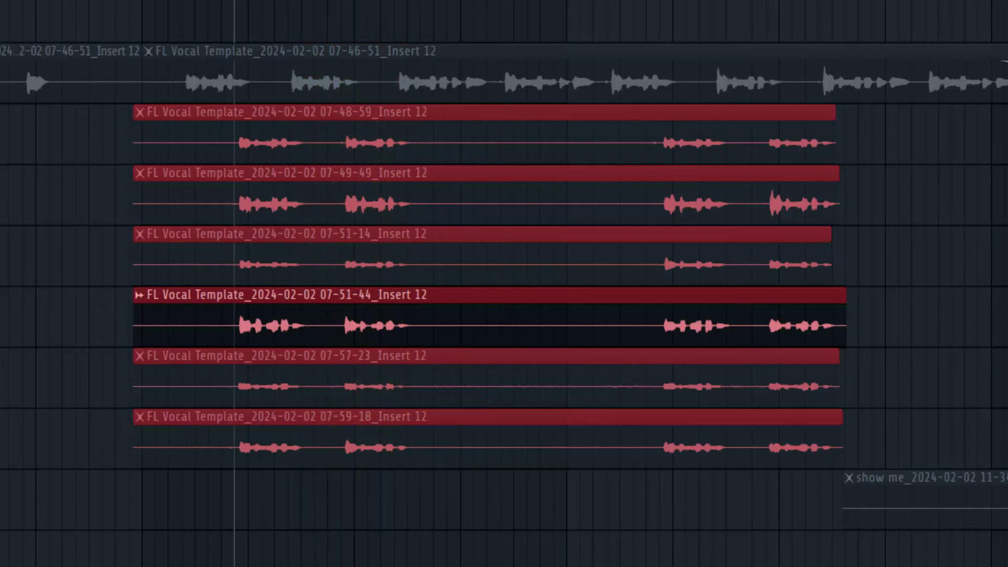
key(space)
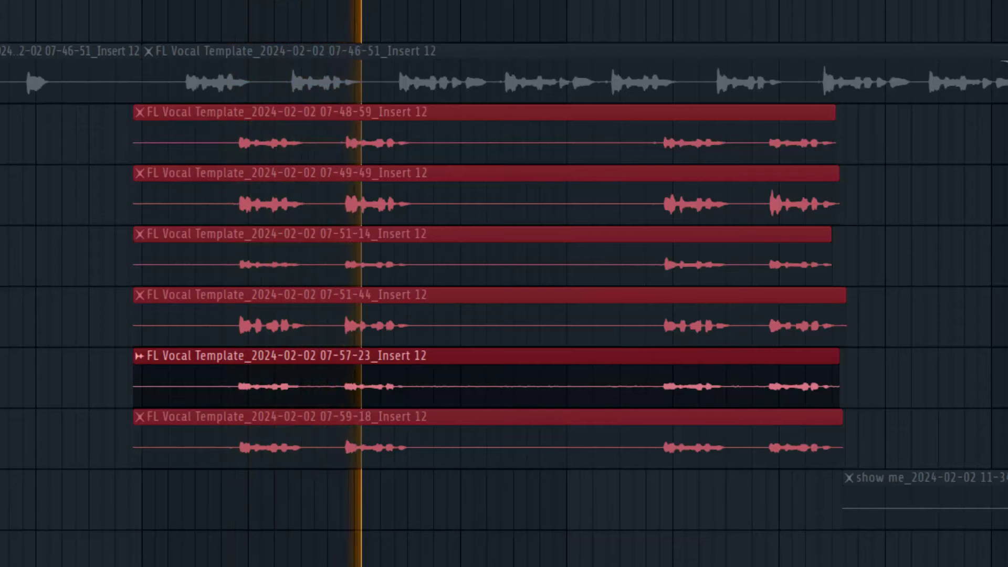
key(space)
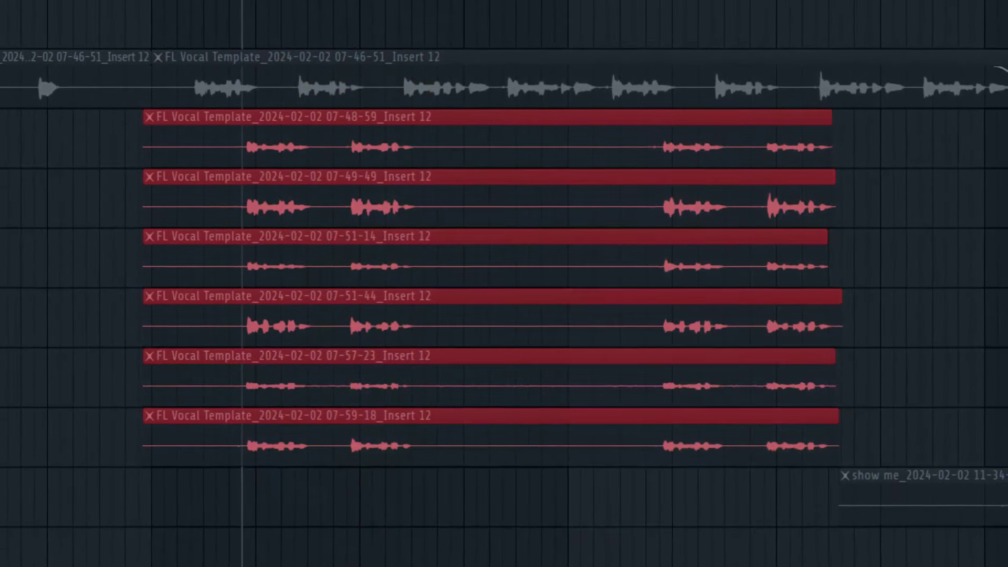
Step: Audition the Track 9 backing vocal alone, and again together with the lead vocal on Track 3
key(space)
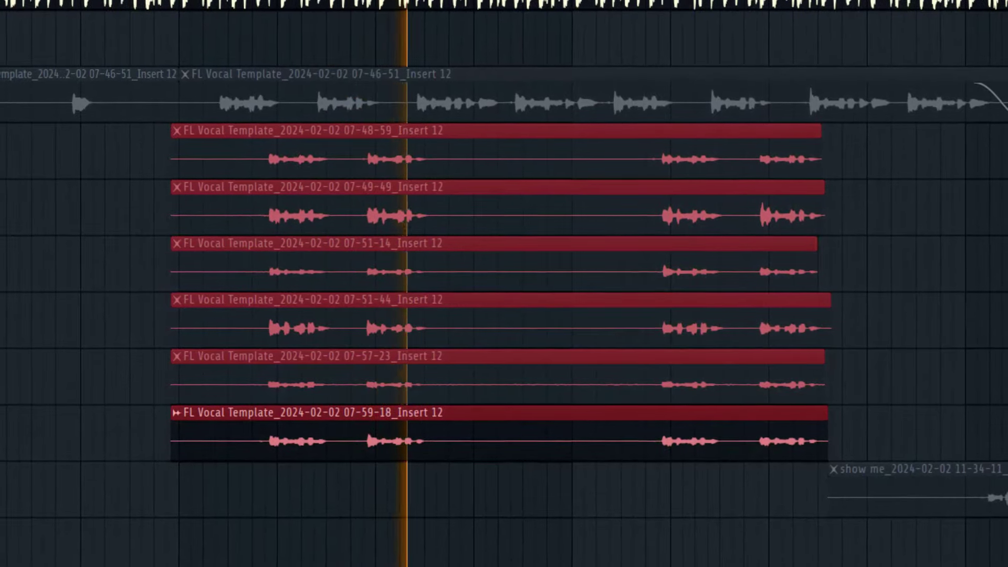
key(space)
key(space)
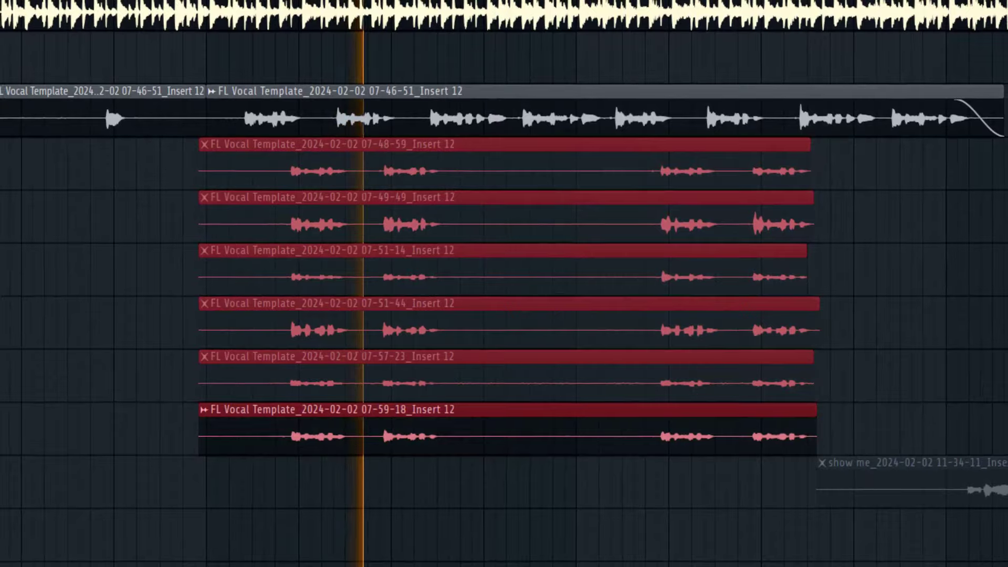
key(space)
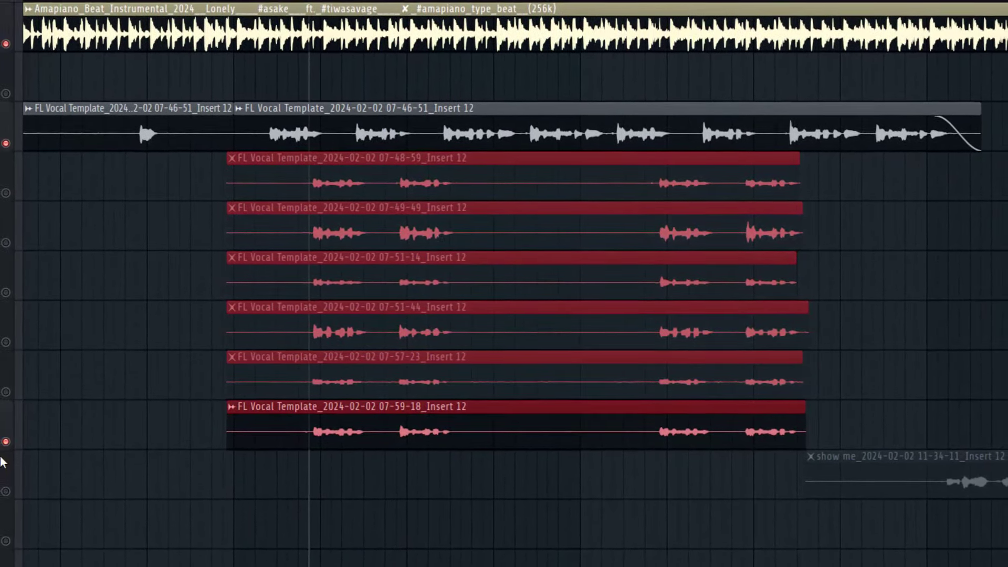
Step: Bypass the effects on the Bk 1, Bk 2, Bk 3, Background Vox, Reverb and Delay mixer tracks
key(F9)
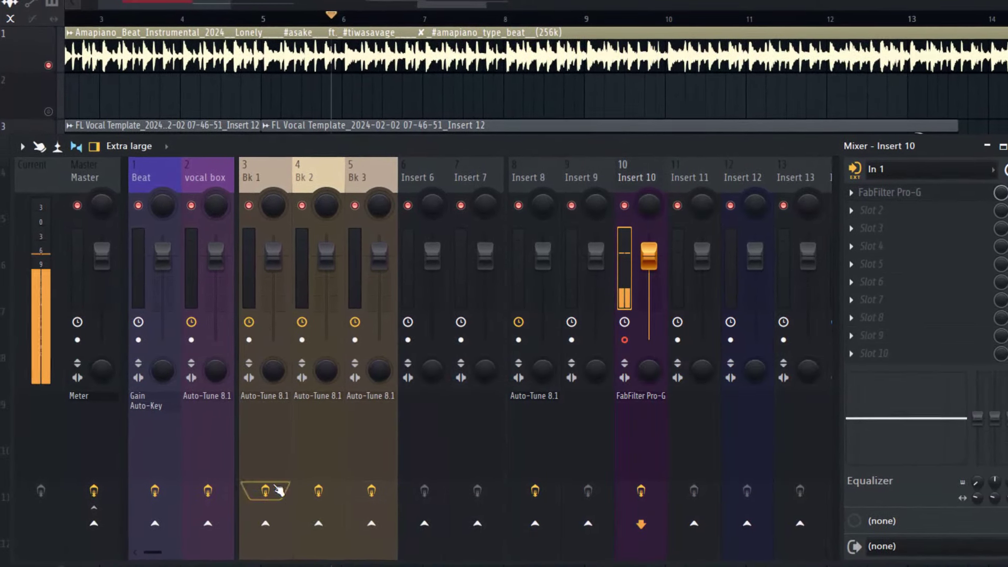
click(318, 482)
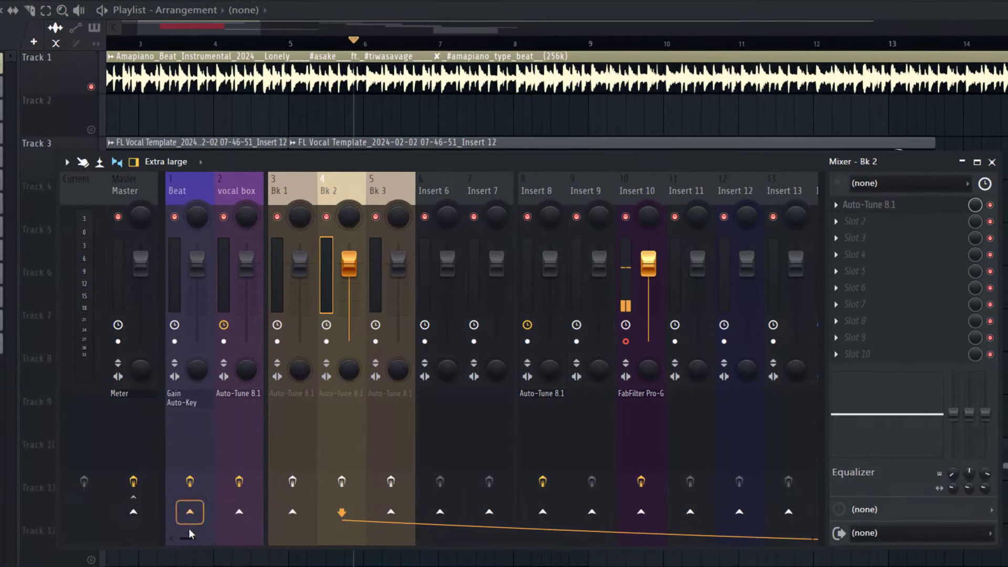
drag(185, 539, 315, 532)
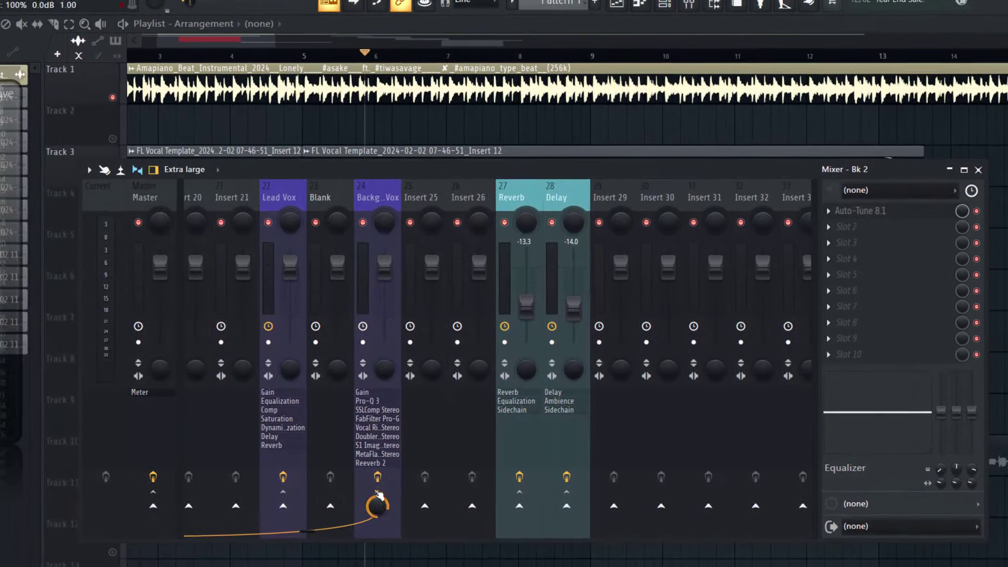
click(378, 476)
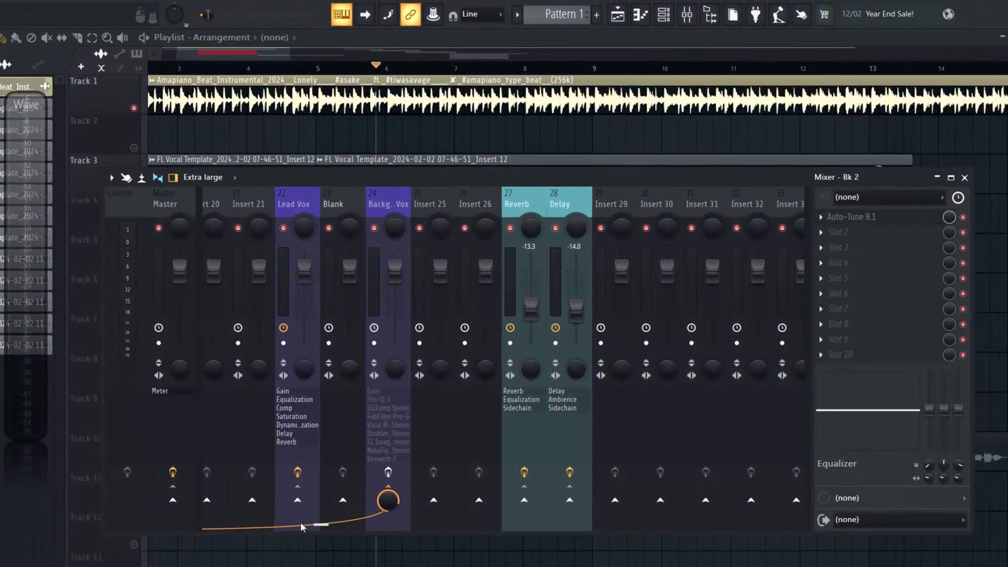
drag(315, 527, 256, 527)
scroll(295, 511, right, 6)
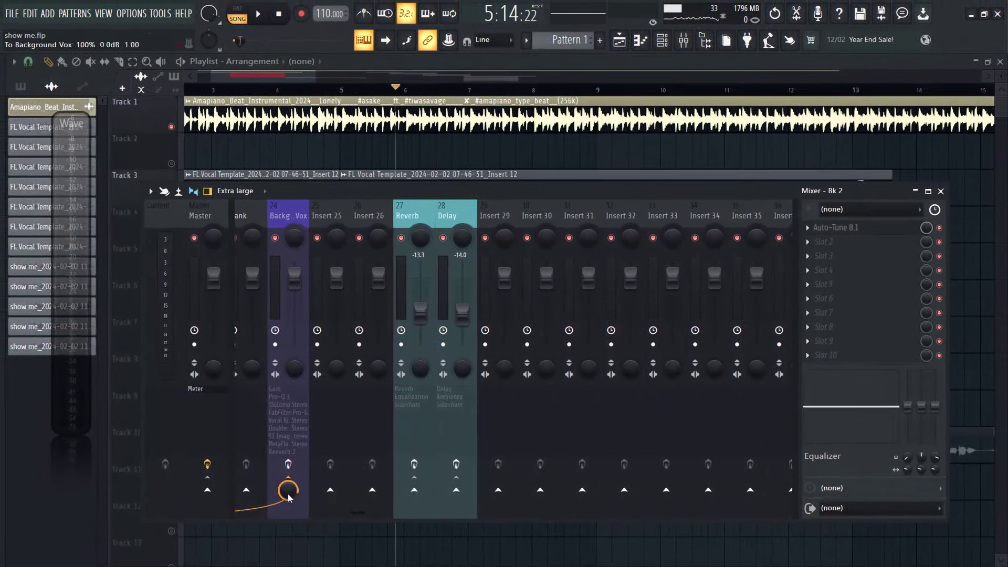
key(F9)
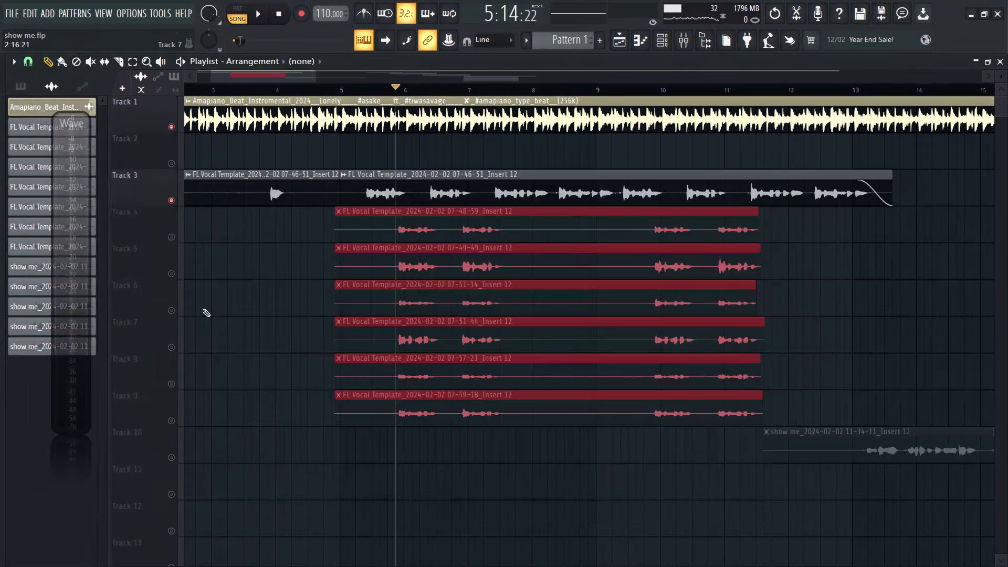
Step: Unmute Track 4, mute the lead vocal on Track 3, and play the unprocessed backing vocal over the beat
click(172, 237)
key(space)
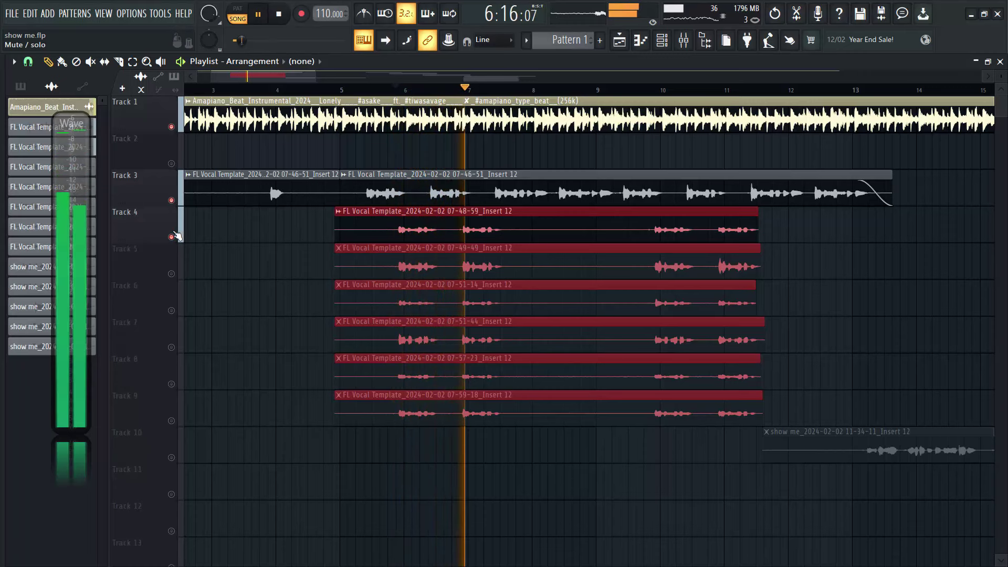
click(172, 200)
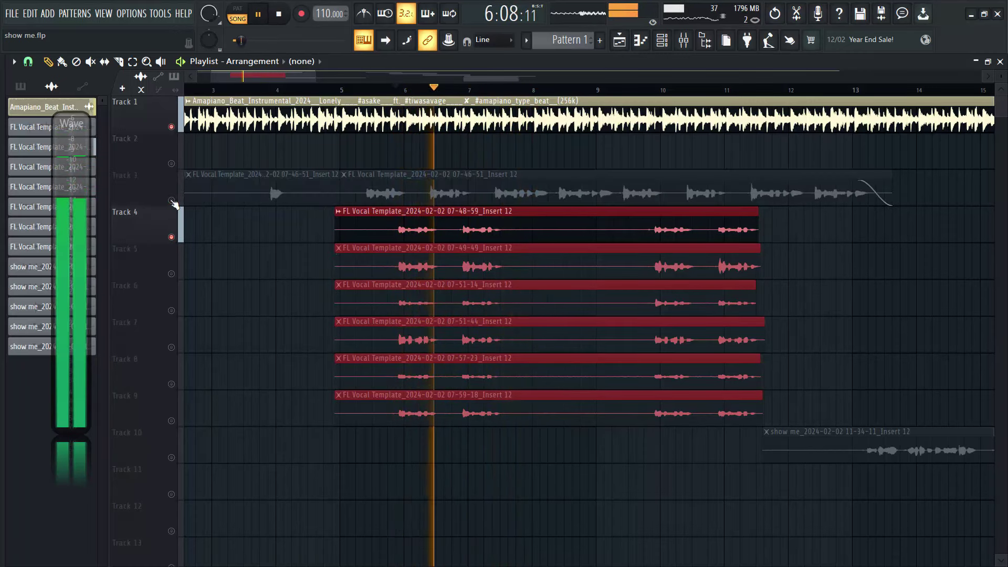
click(171, 274)
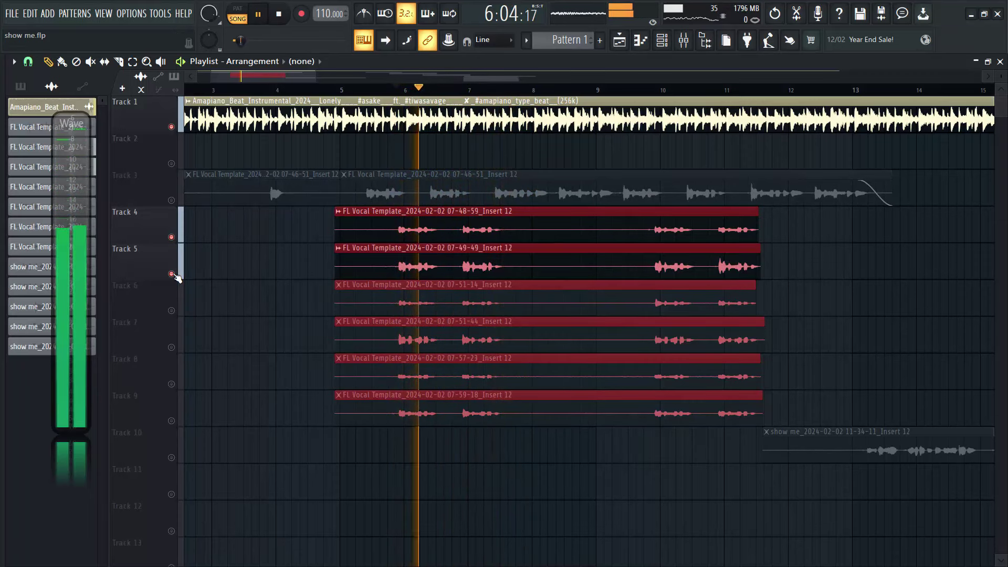
click(174, 273)
key(space)
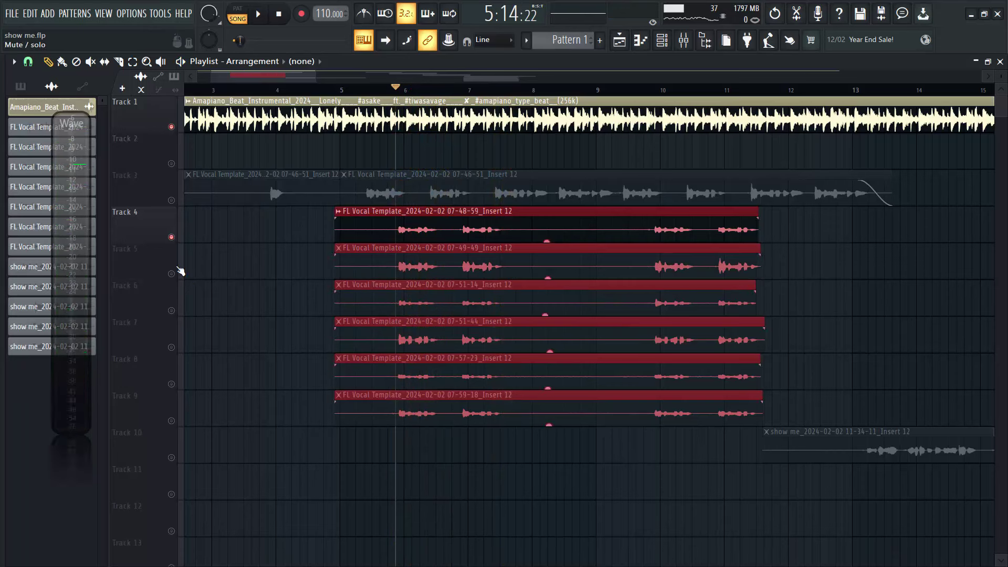
Step: Unmute Tracks 5 to 9 and play all six unprocessed backing vocals together over the beat
click(171, 274)
click(171, 311)
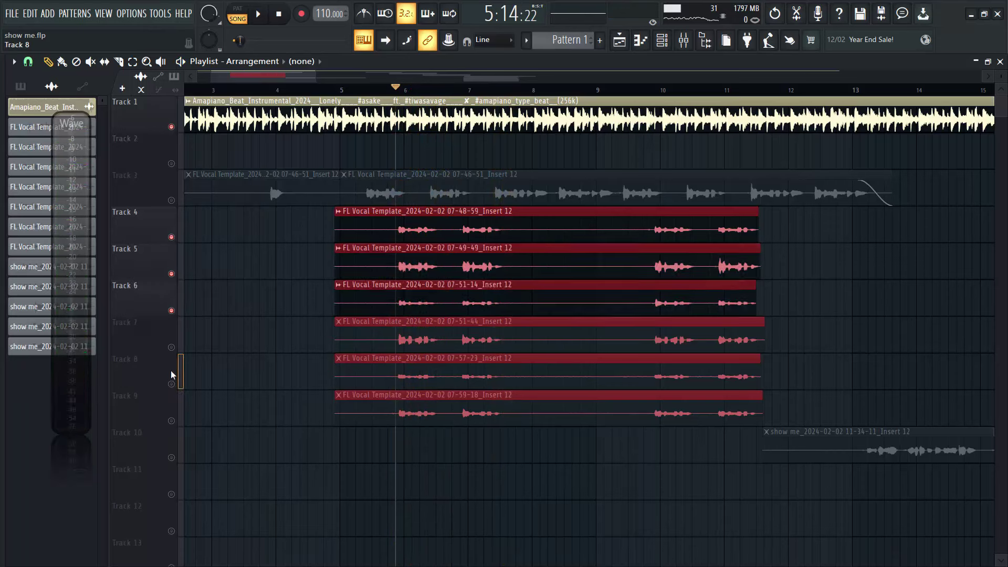
click(172, 347)
click(171, 384)
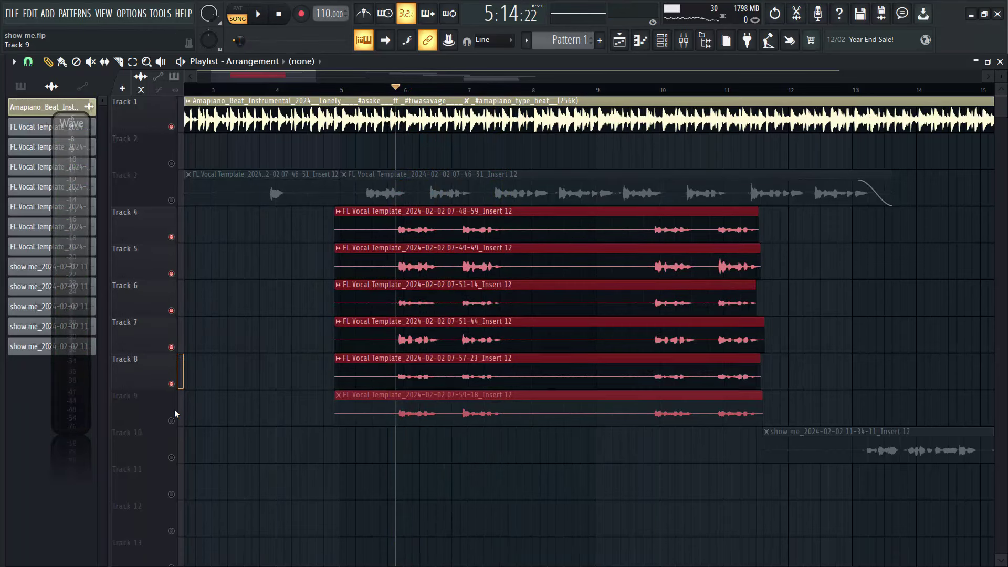
click(171, 421)
key(space)
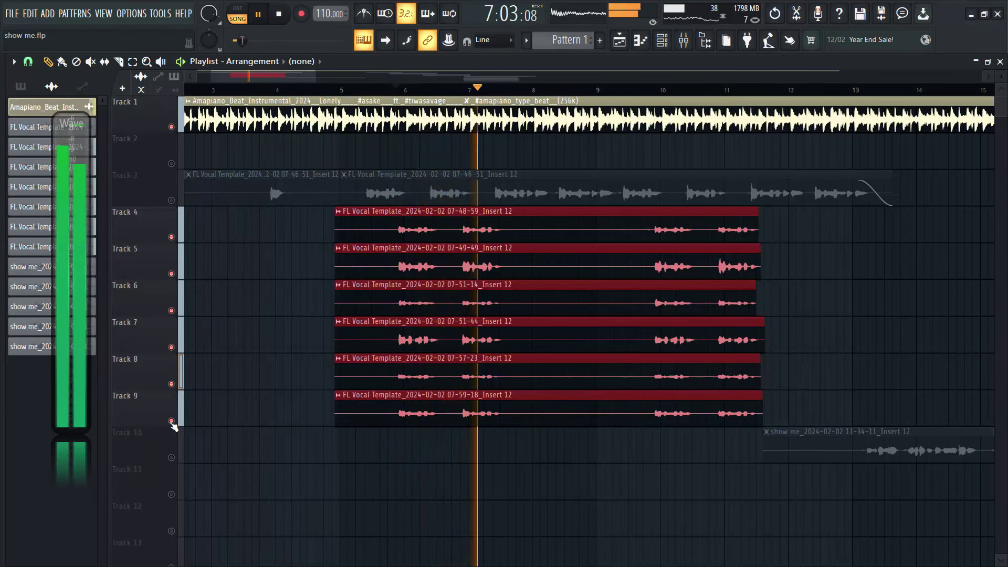
Step: Audition the stacked backing vocals together with the lead vocal on Track 3, and mute the lead again
click(171, 200)
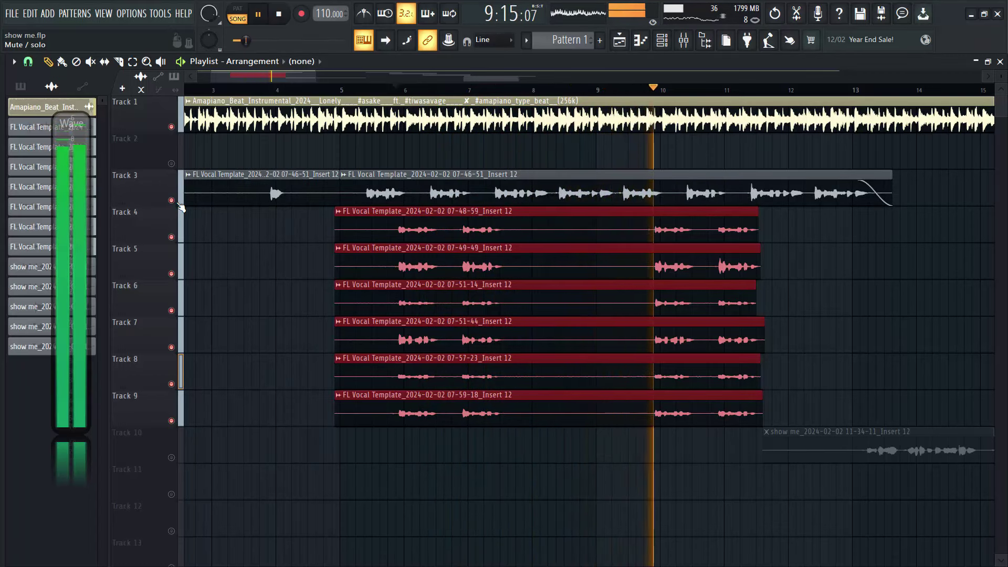
key(space)
click(171, 200)
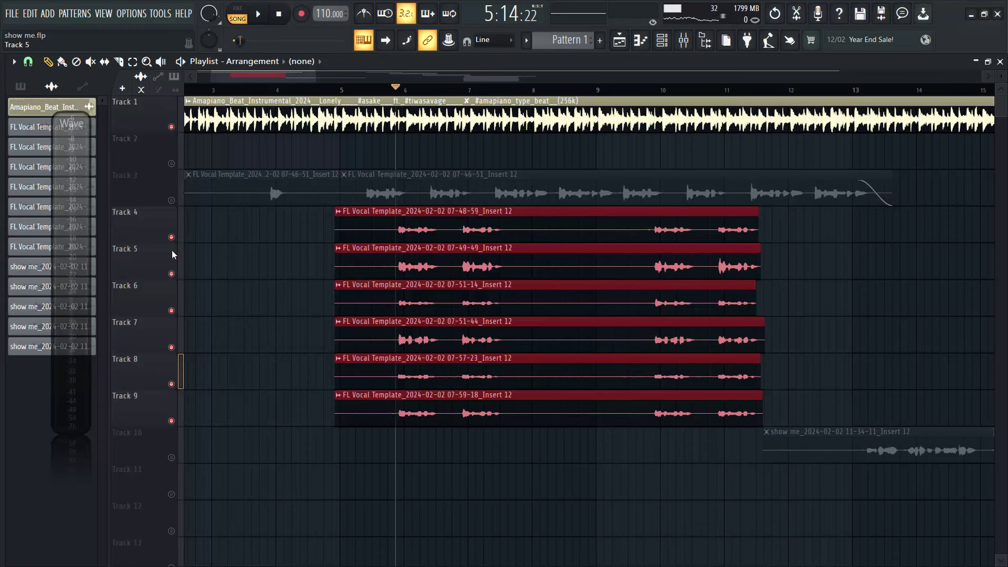
Step: Inspect the Track 4 backing vocal clip's channel settings and its target mixer track
double_click(460, 232)
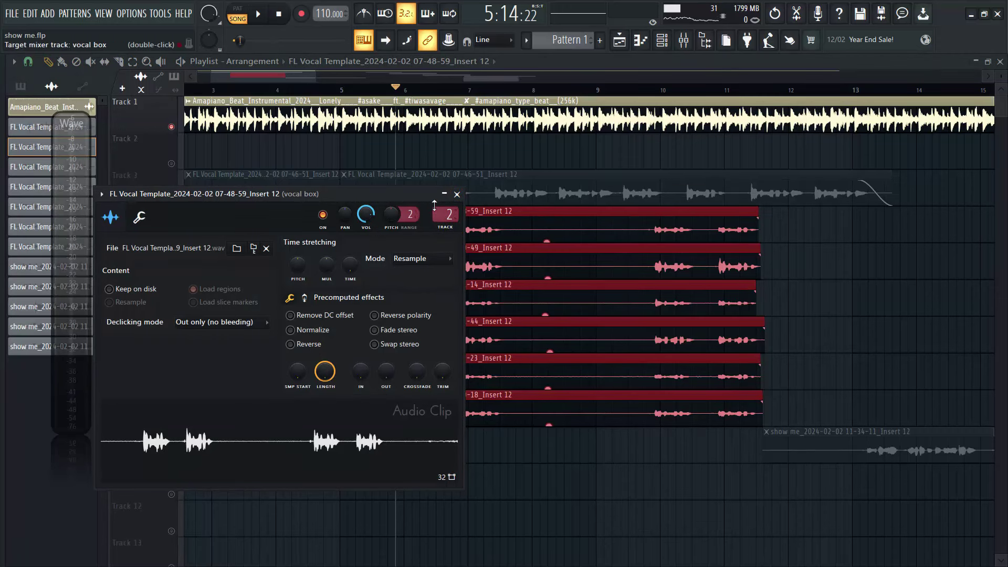
click(457, 194)
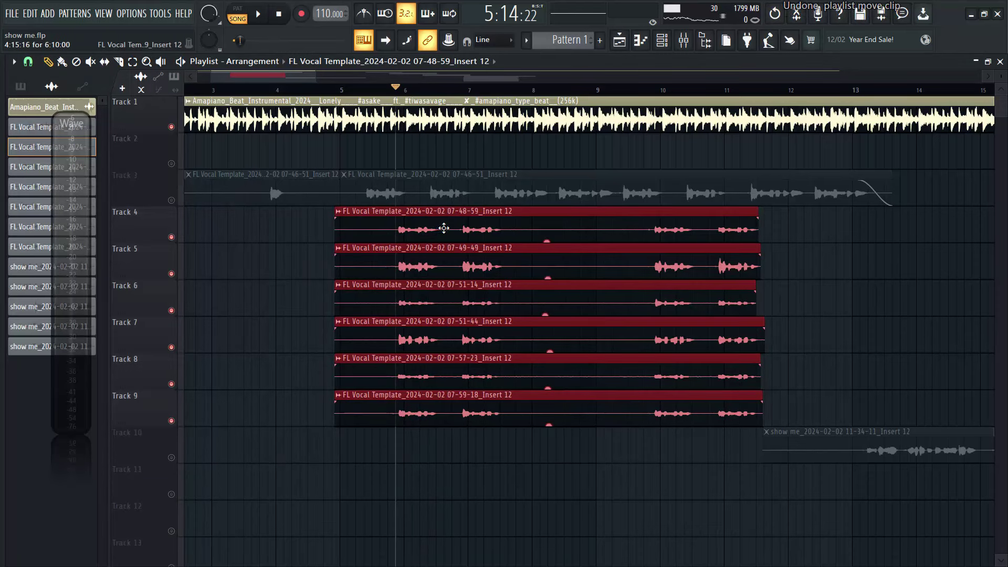
double_click(448, 228)
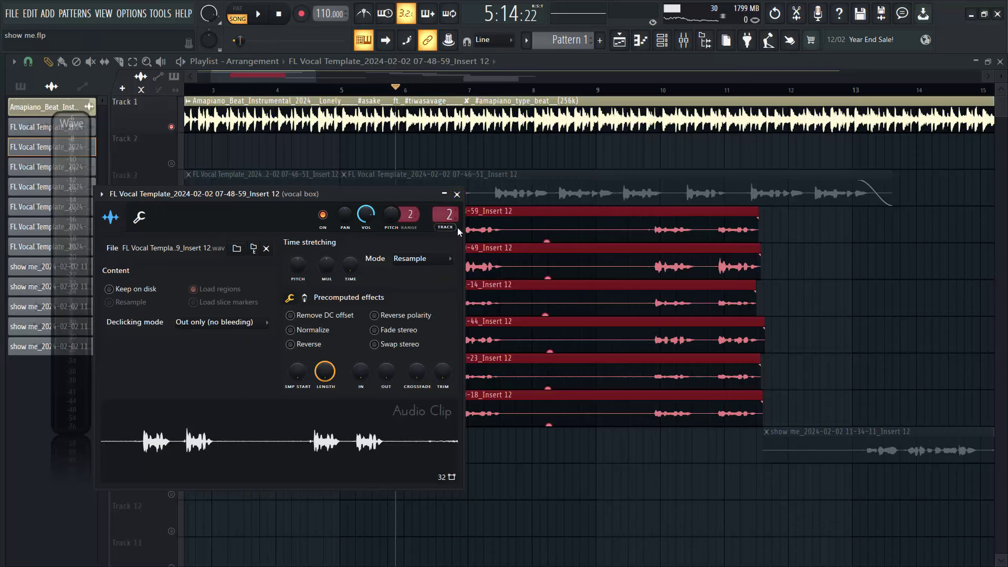
click(457, 194)
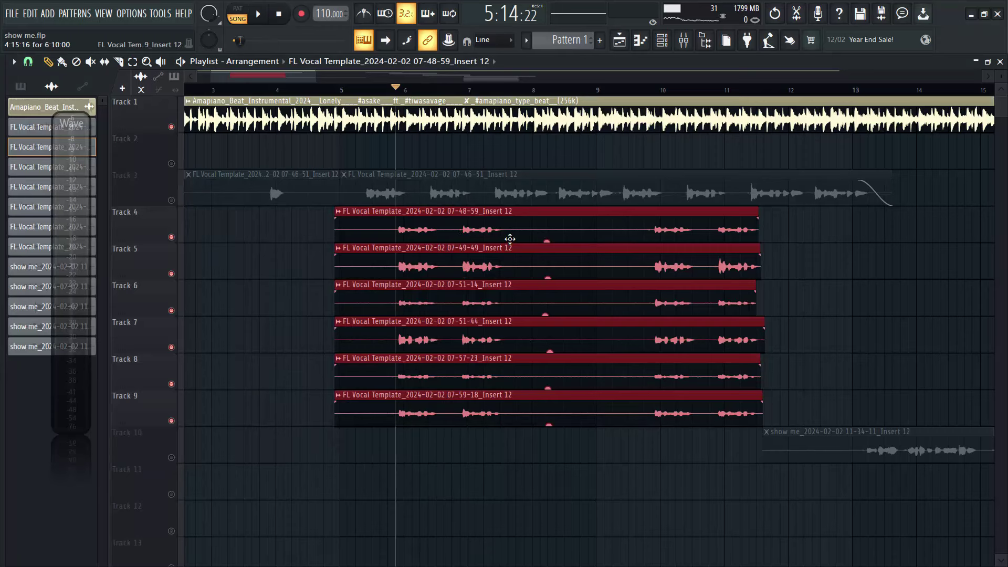
double_click(510, 221)
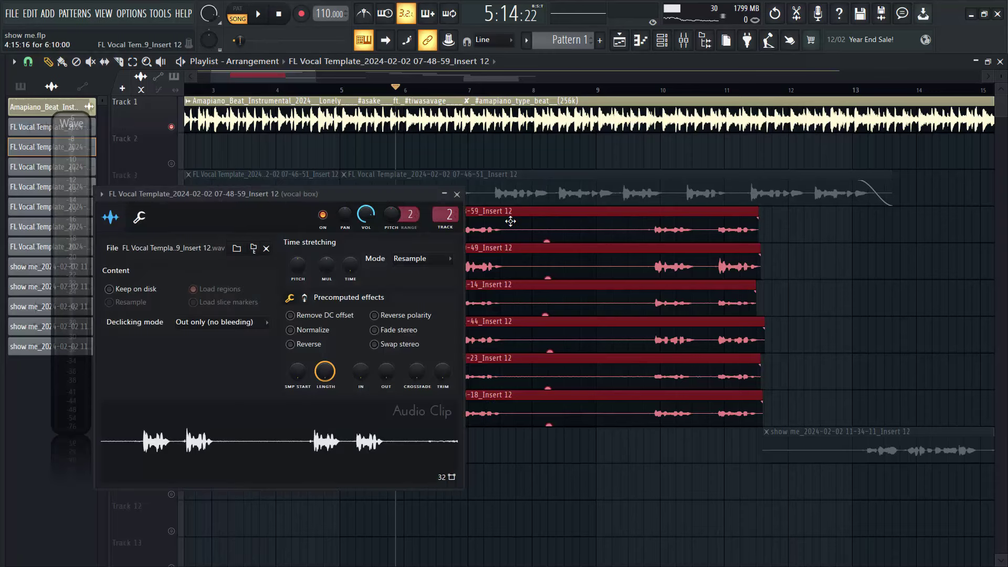
Step: Review the vocal box mixer track and the settings of its Auto-Tune 8.1 plugin
click(689, 46)
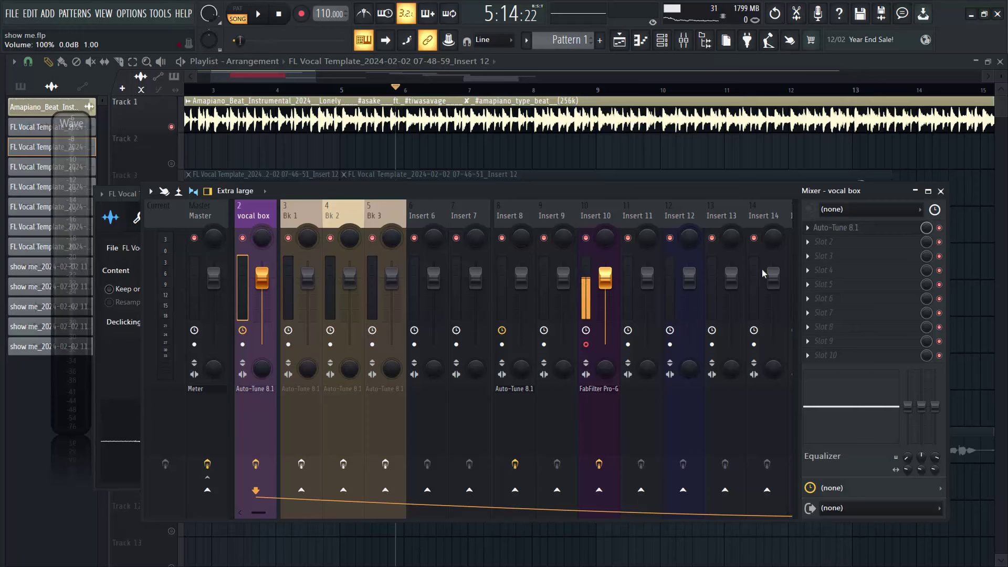
click(846, 234)
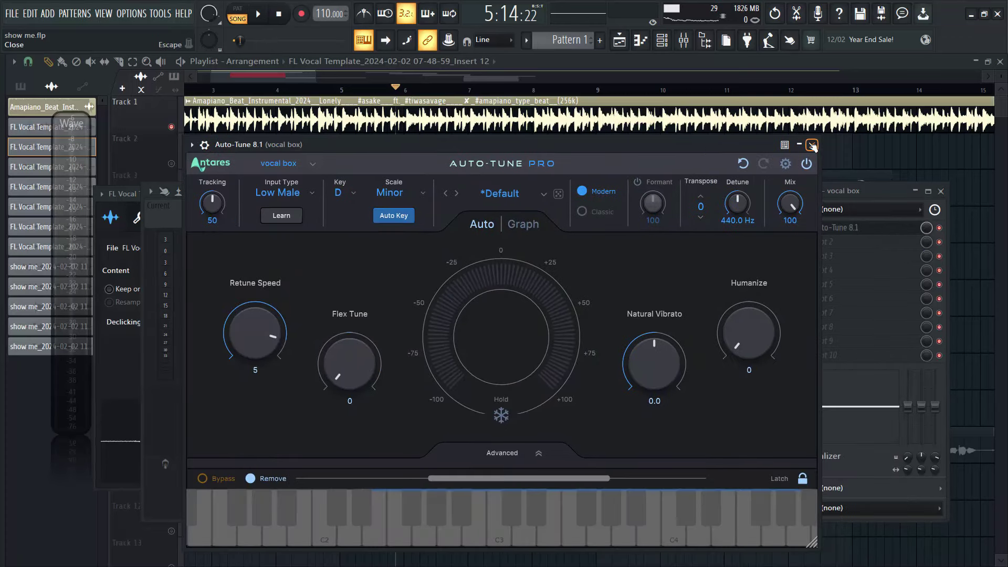
click(812, 145)
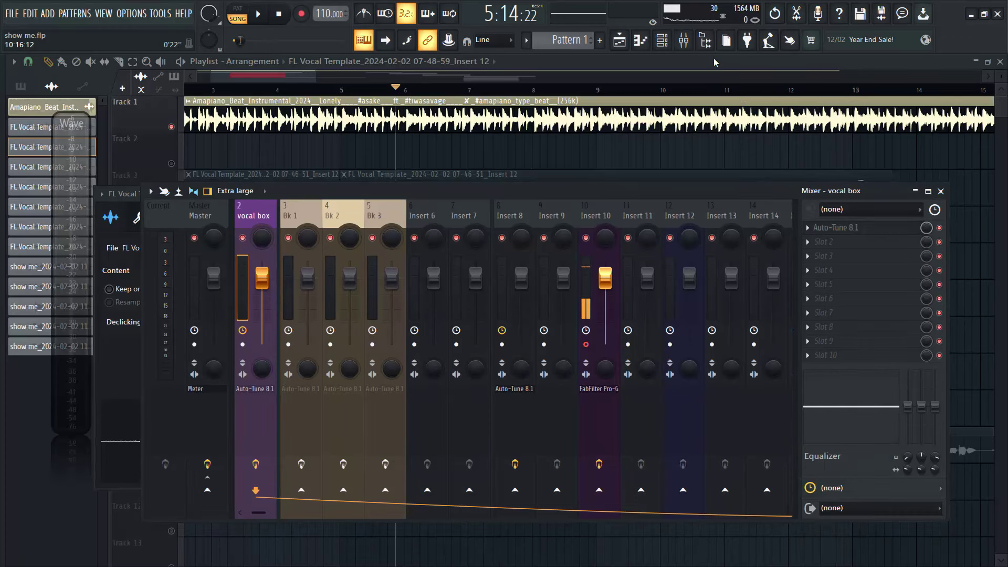
click(716, 64)
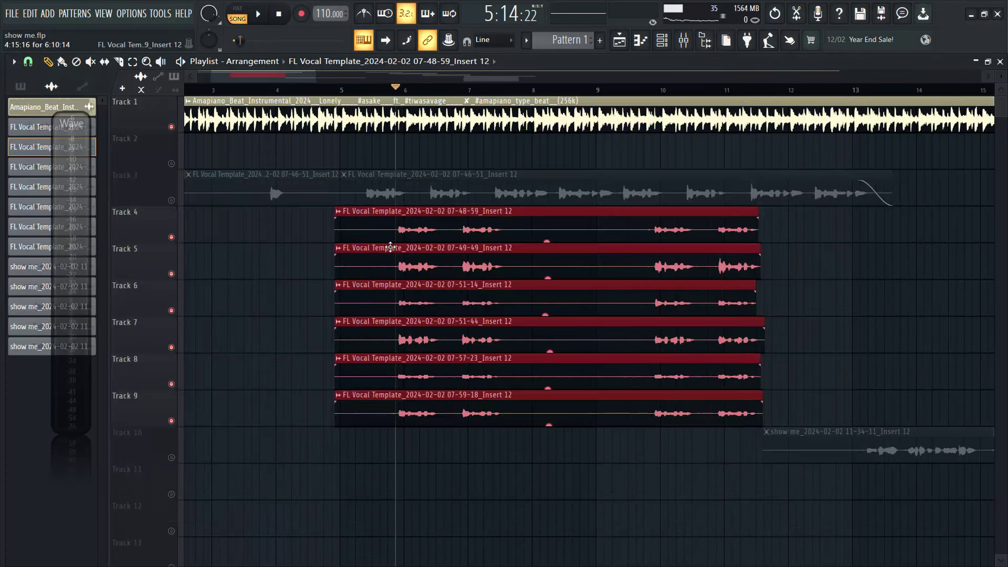
Step: Check the Track 5 clip's channel settings, and solo Track 5 to play its backing vocal alone
double_click(403, 258)
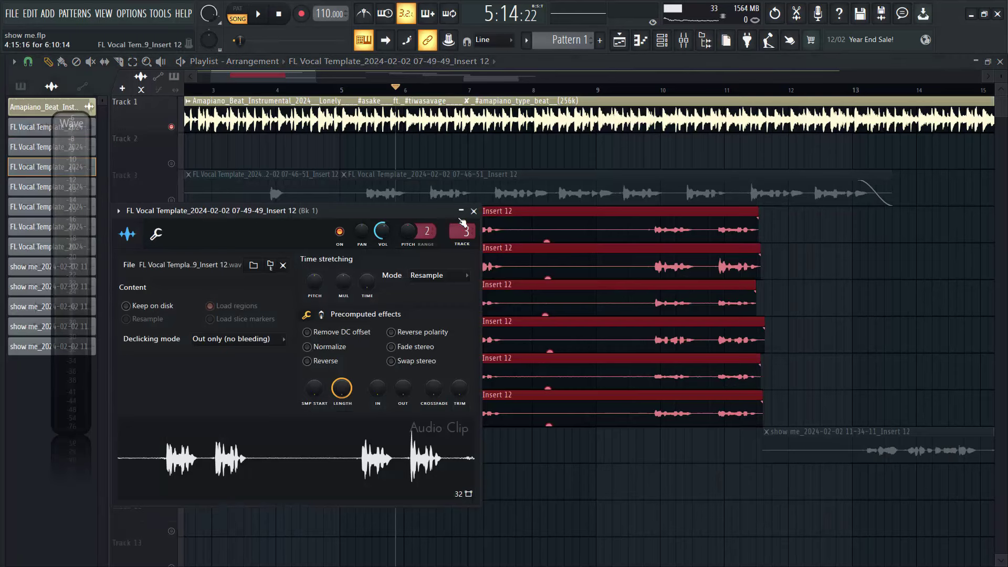
click(474, 211)
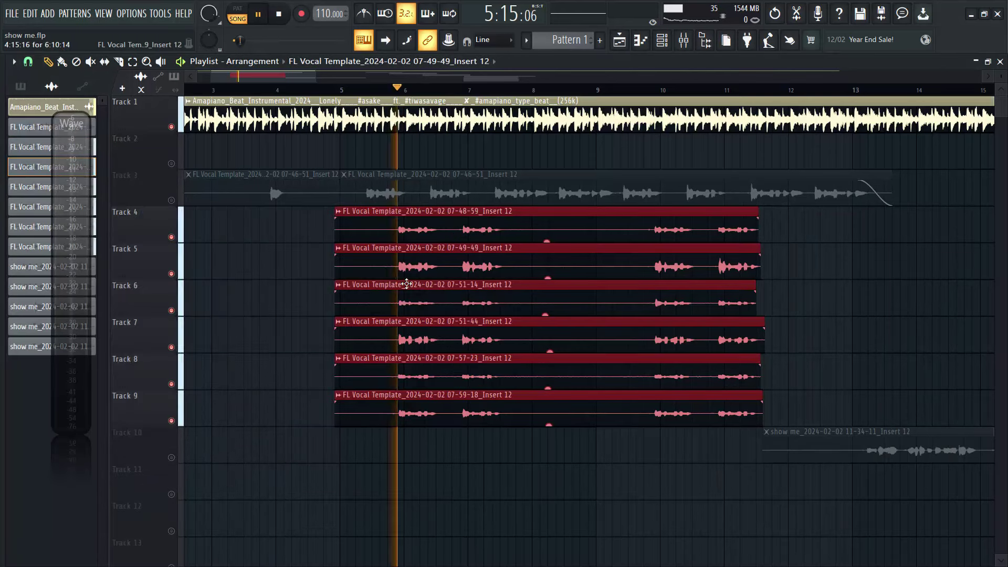
right_click(171, 273)
key(space)
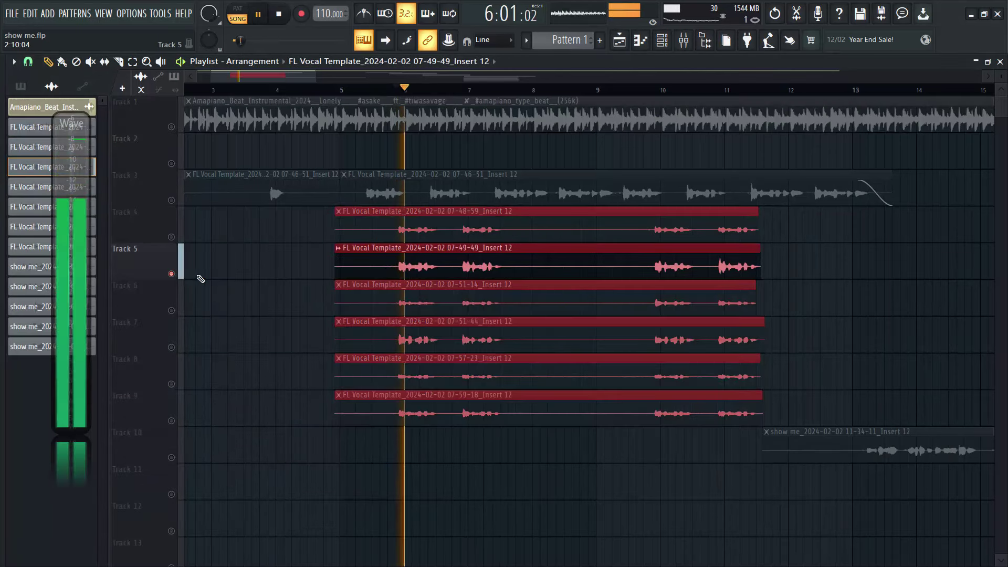
key(space)
Step: Check the Track 5 clip's mixer routing and view the Bk 1 track in the mixer
double_click(457, 258)
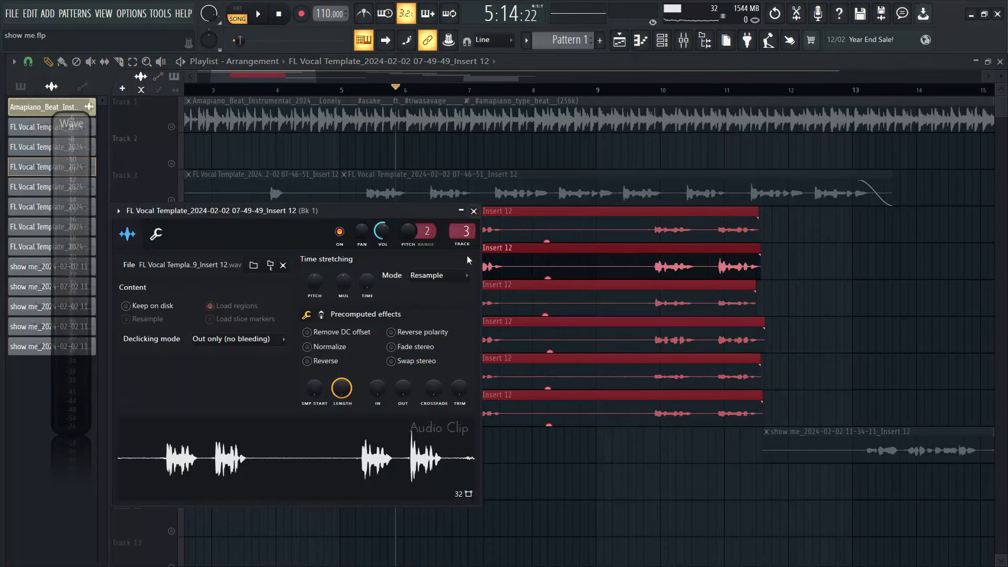
click(473, 211)
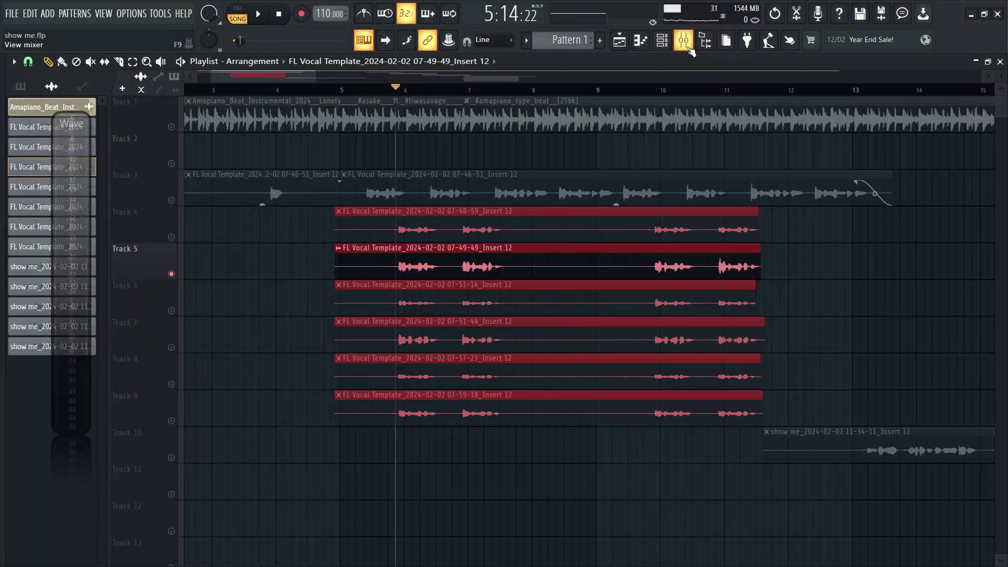
click(684, 39)
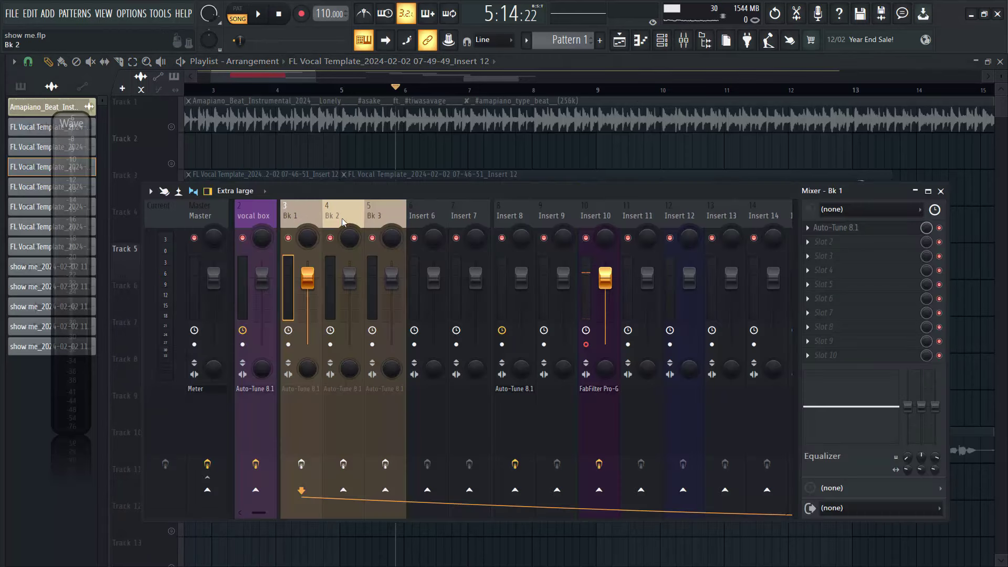
key(F9)
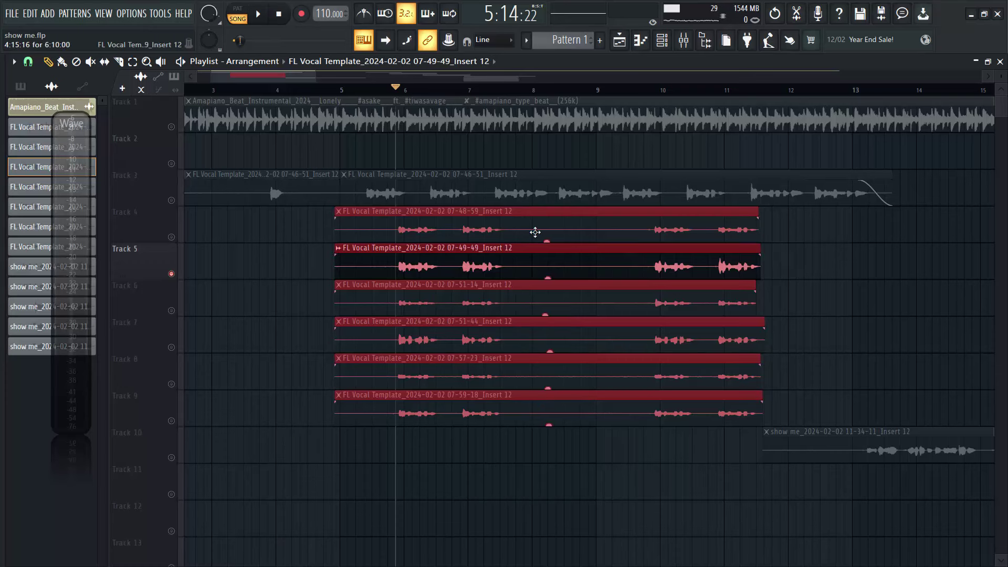
Step: Compare the channel settings of the Track 5 clip with those of the Track 4 clip
double_click(462, 259)
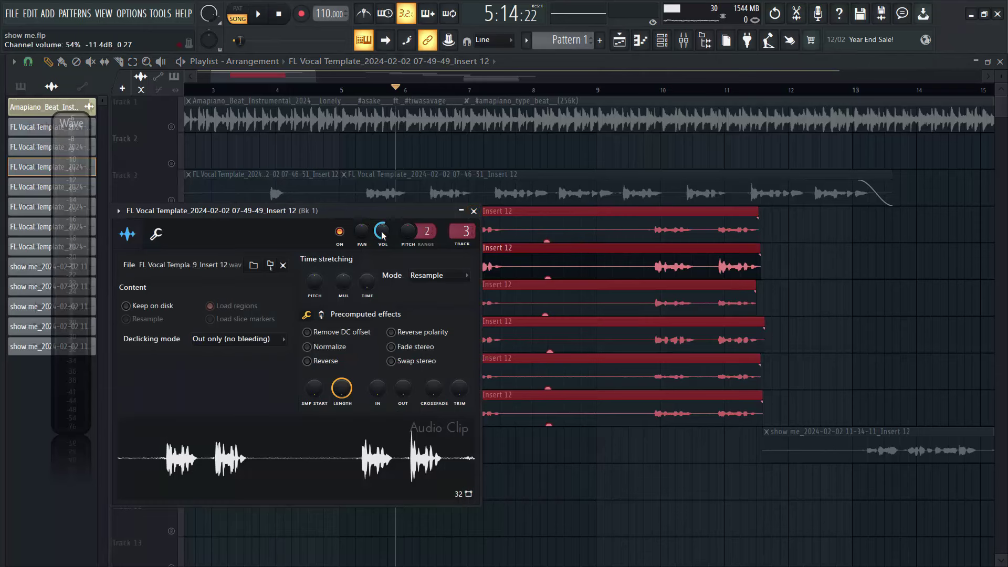
click(474, 210)
double_click(483, 224)
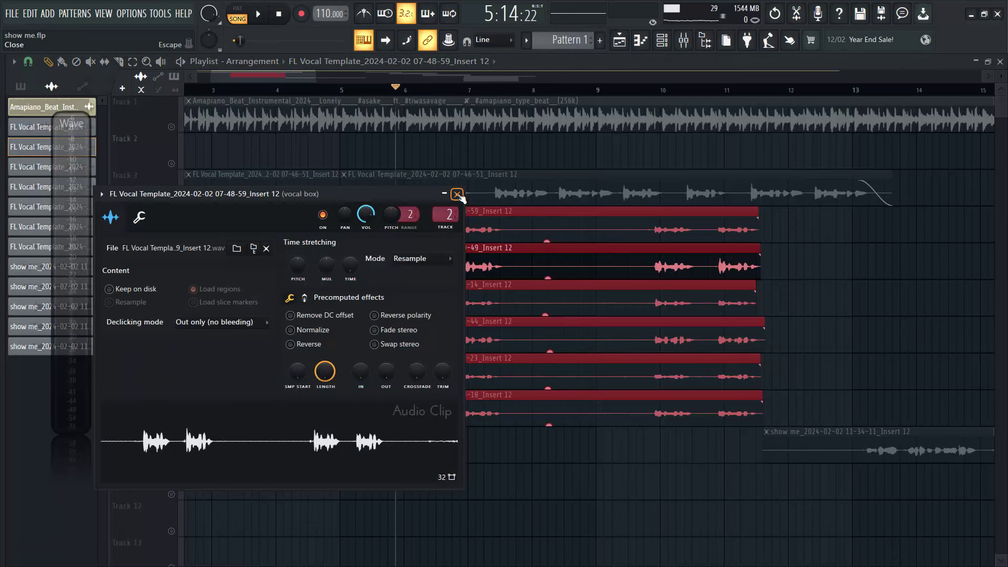
click(457, 195)
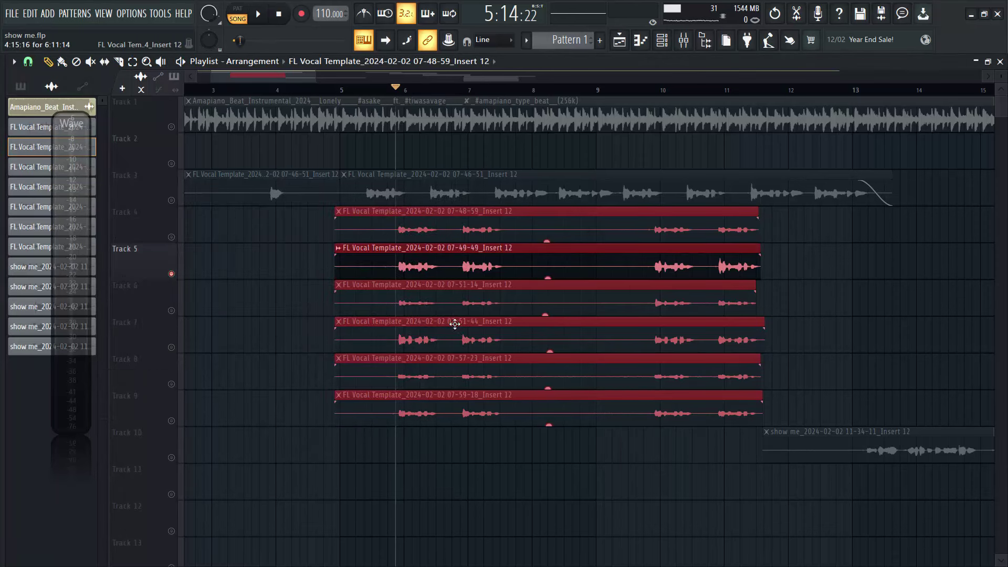
Step: Unmute Track 6 and inspect its clip's channel settings and its Bk 3 mixer track
click(171, 310)
double_click(442, 302)
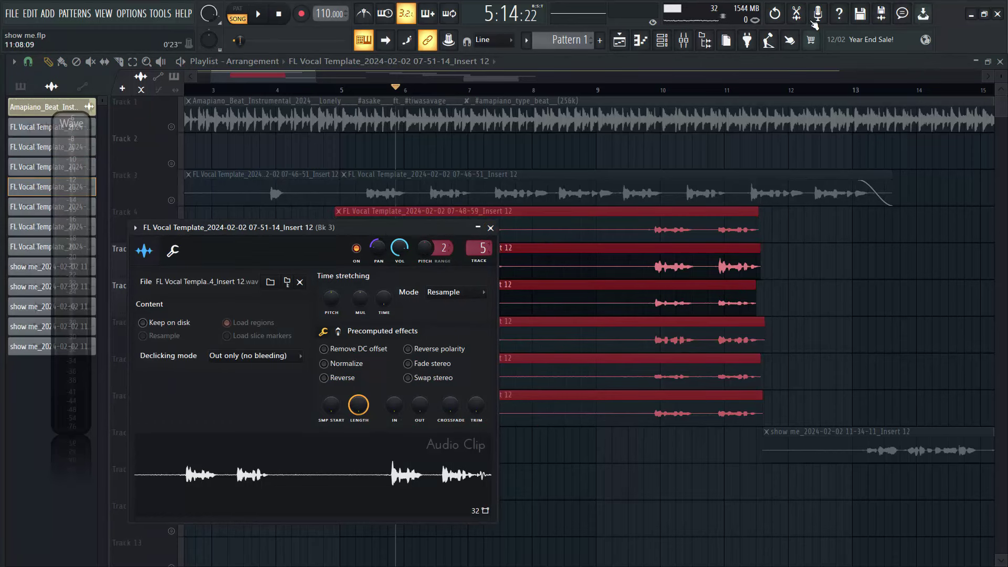
click(684, 40)
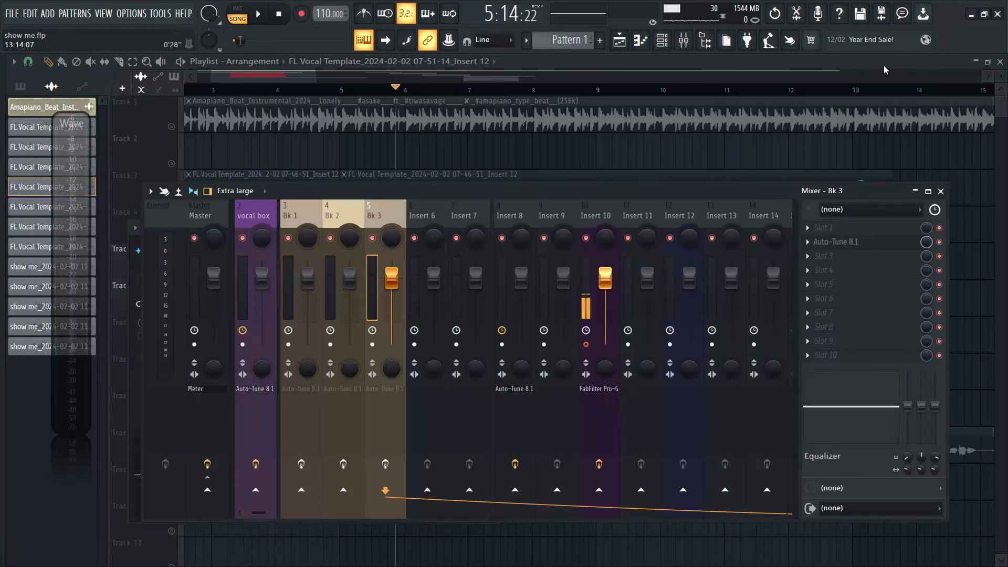
key(F9)
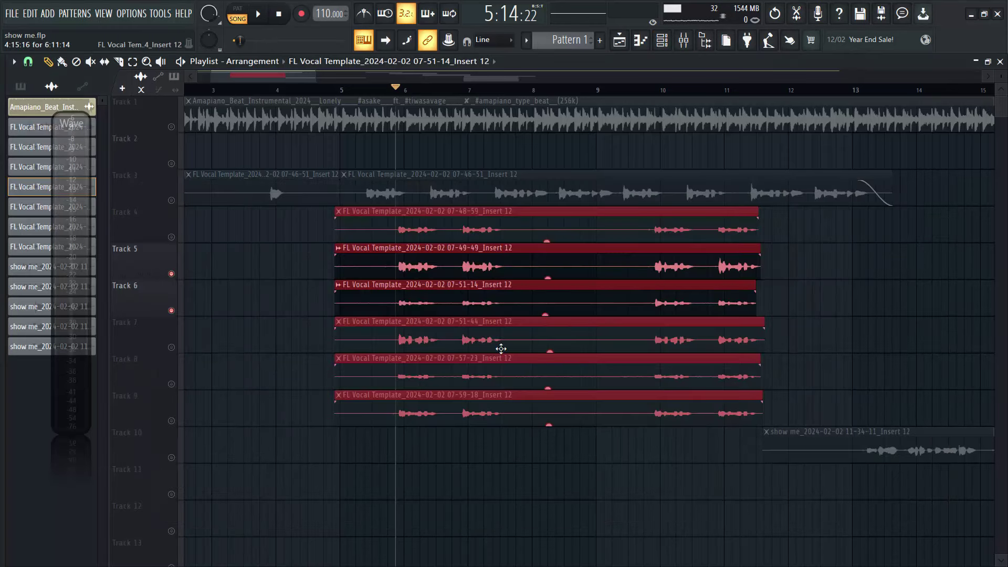
double_click(437, 301)
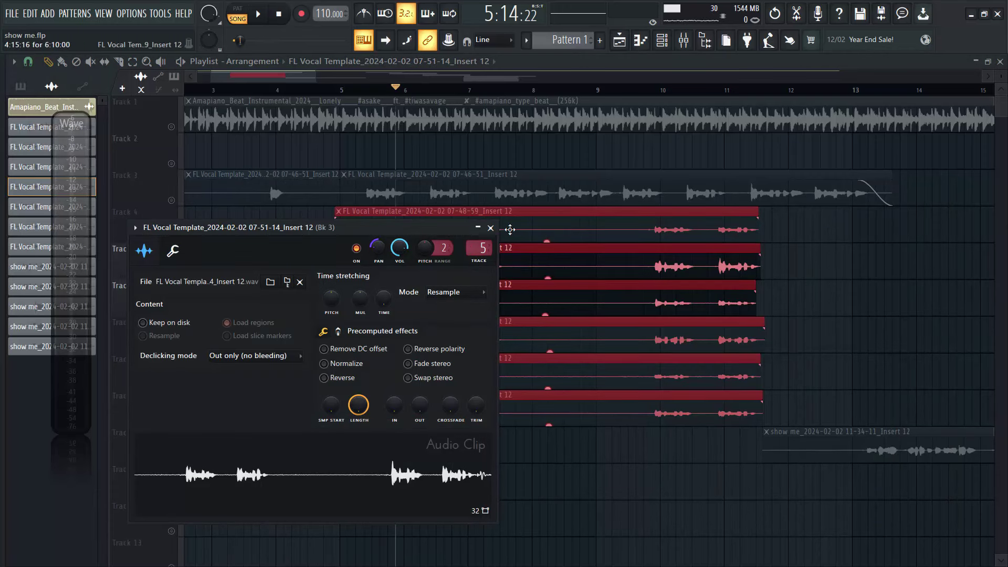
click(491, 228)
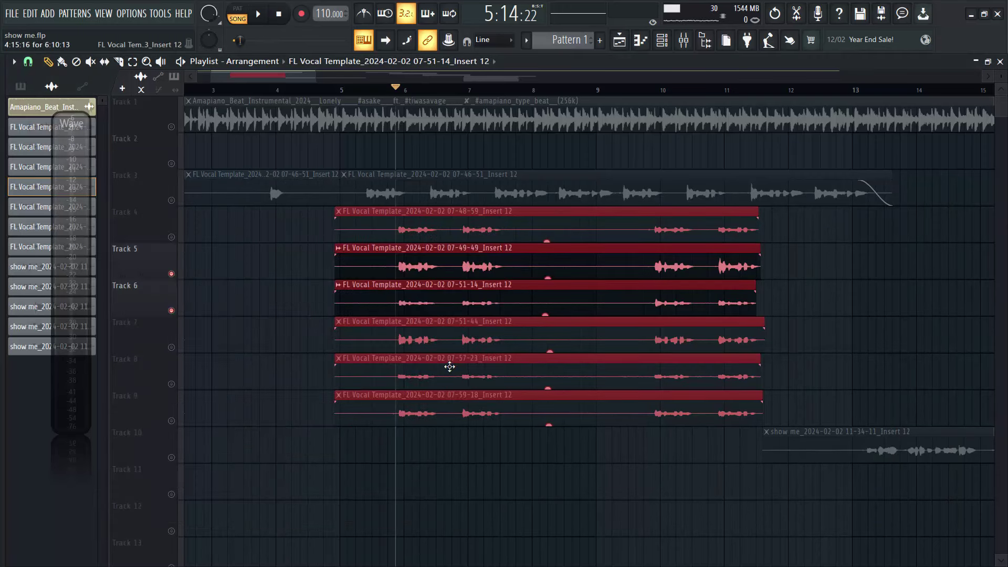
Step: Unmute Track 7 and inspect its clip's channel settings and its Bk 2 mixer track
click(173, 346)
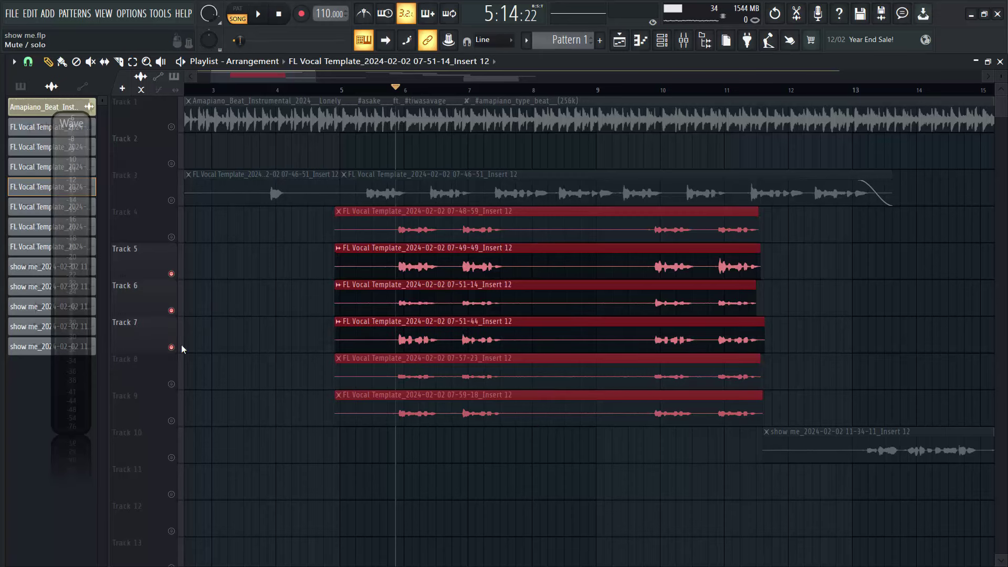
double_click(380, 331)
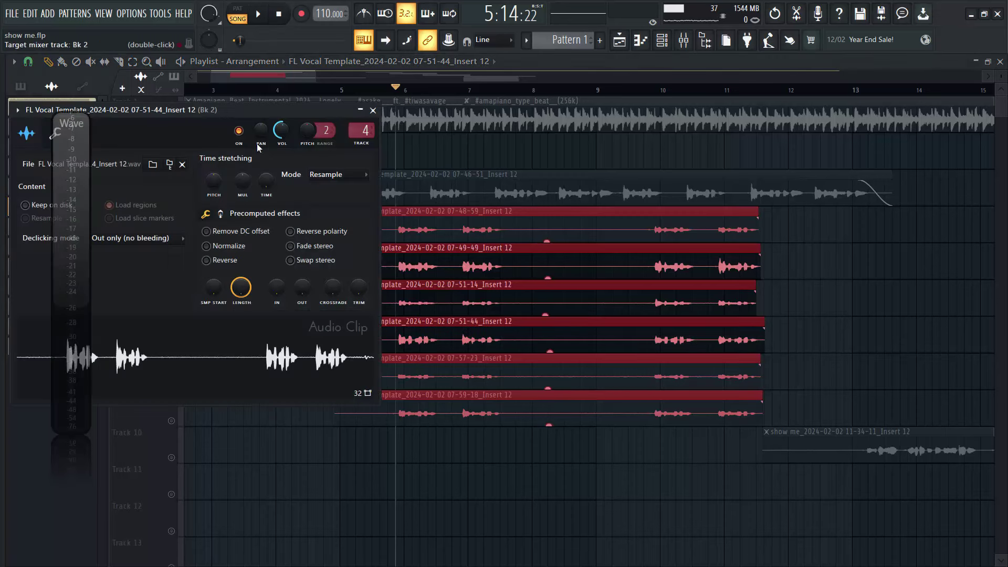
click(683, 41)
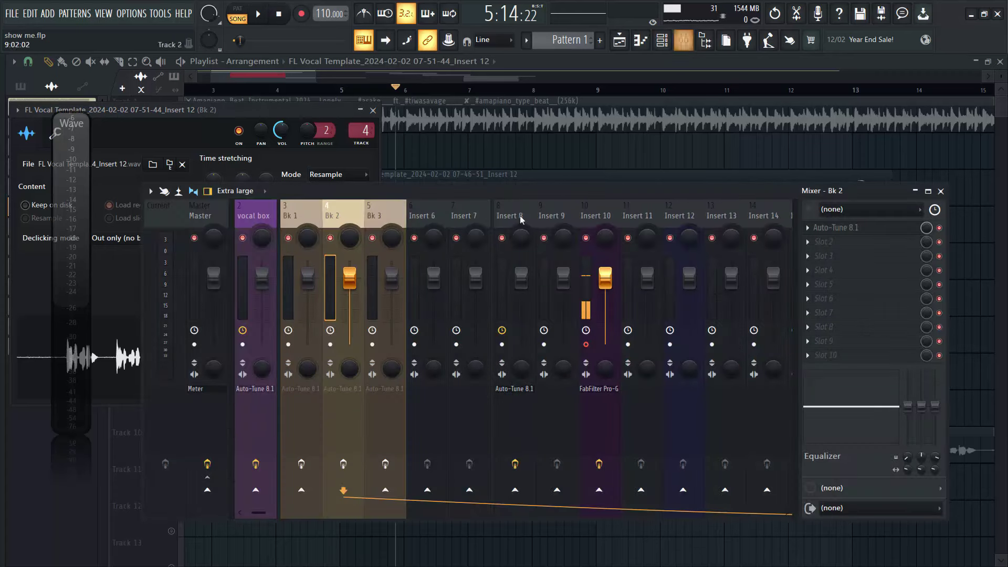
Step: Re-enable the effects on the Bk 1, Bk 2 and Bk 3 mixer tracks
click(332, 468)
click(301, 464)
click(385, 464)
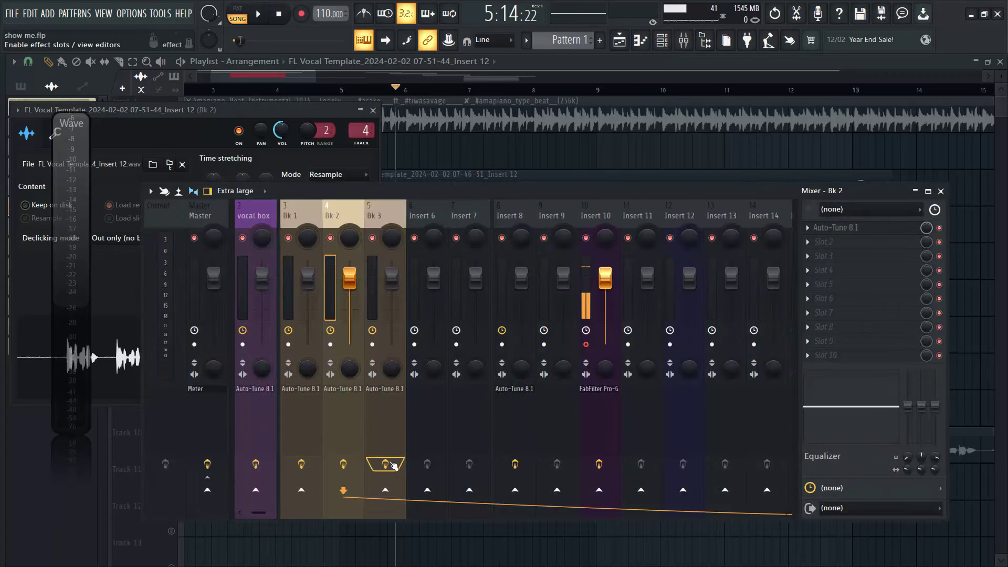
key(F5)
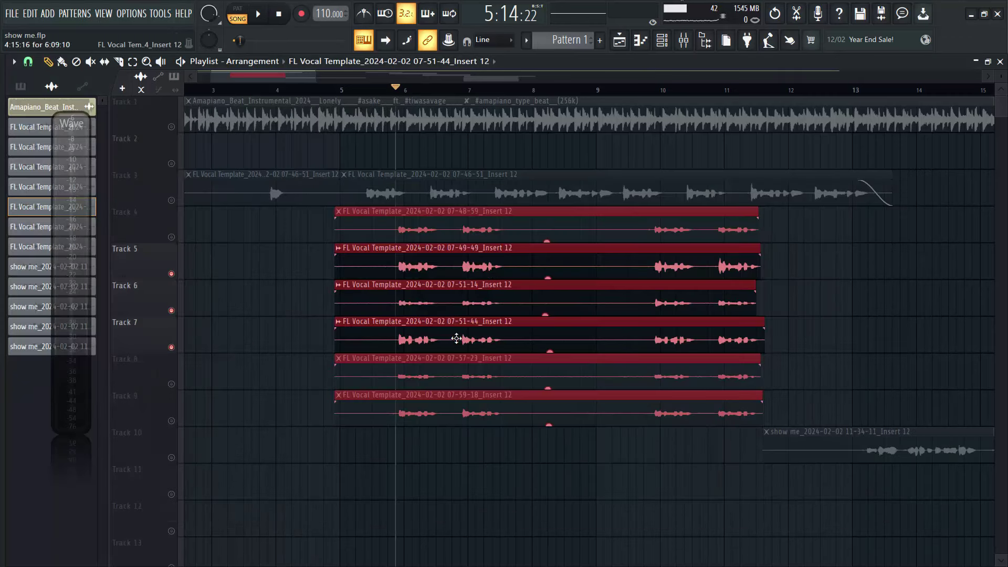
Step: Check the channel settings of the Track 7 clip again
double_click(436, 340)
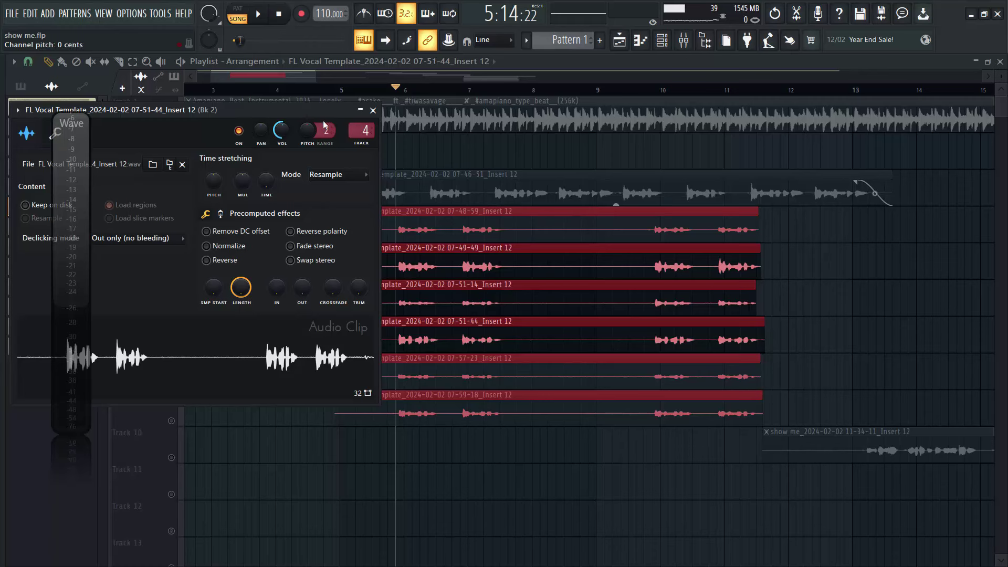
click(373, 110)
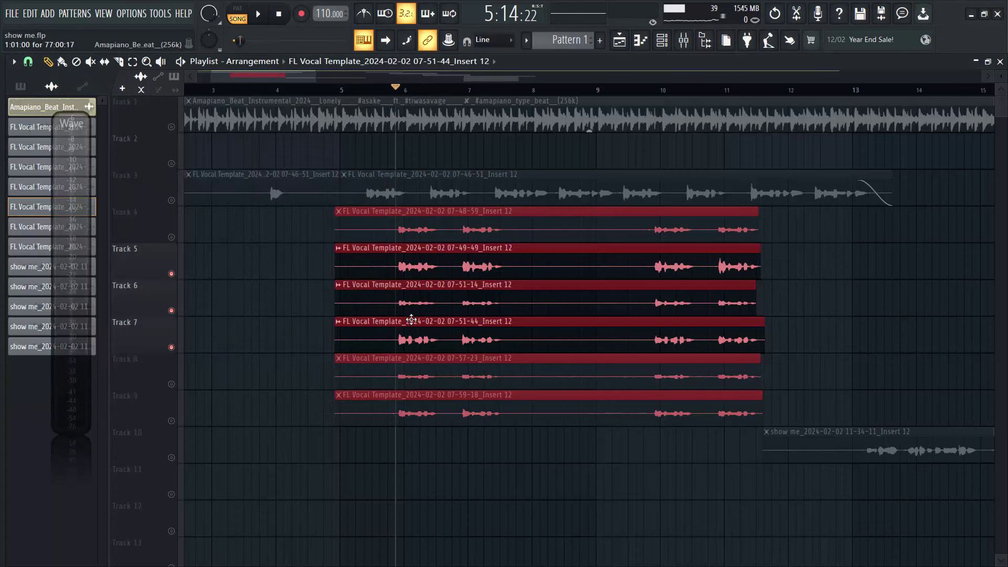
Step: Unmute Track 8 and inspect its clip's channel settings and its Bk 3 mixer track
click(172, 384)
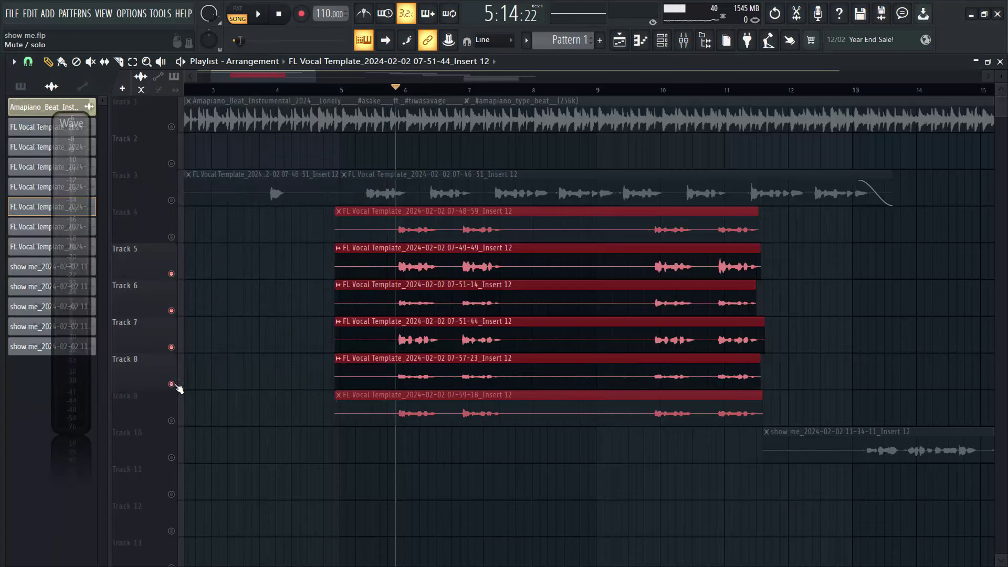
double_click(616, 367)
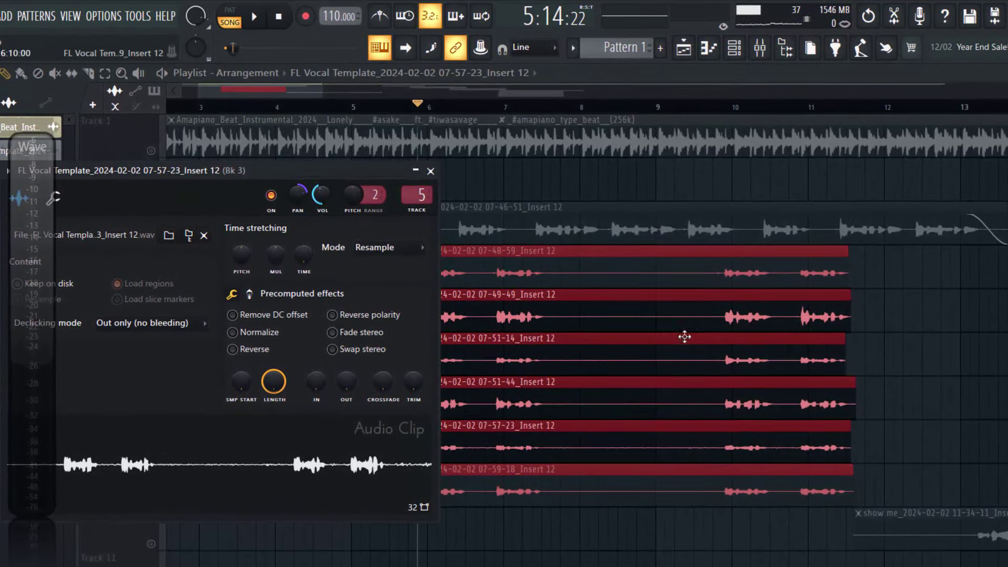
click(759, 49)
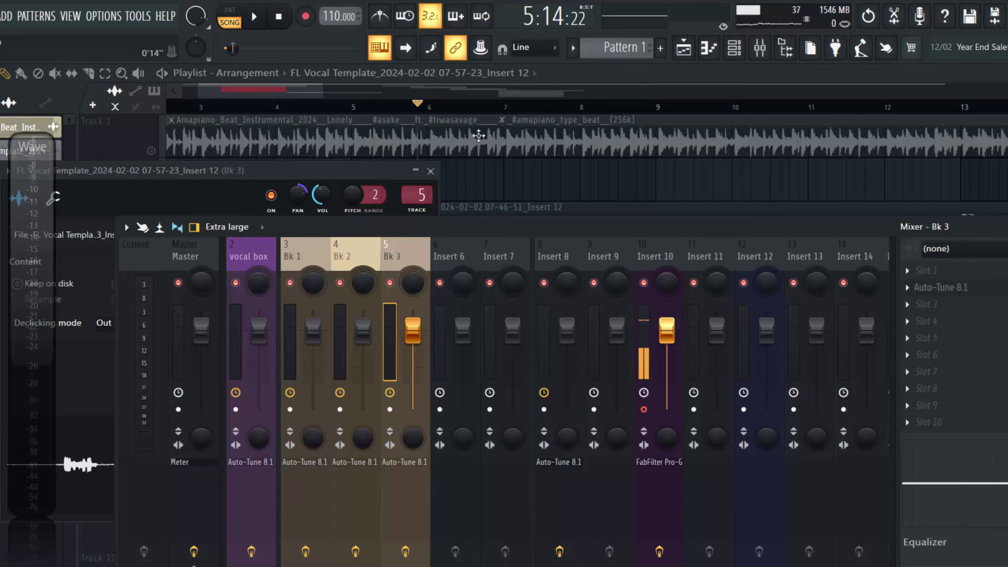
click(378, 197)
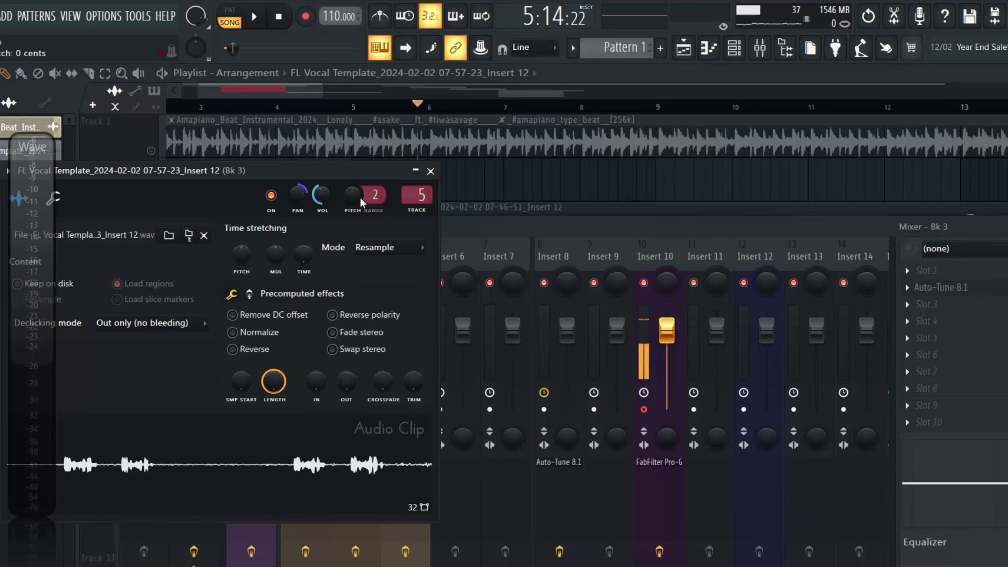
click(431, 171)
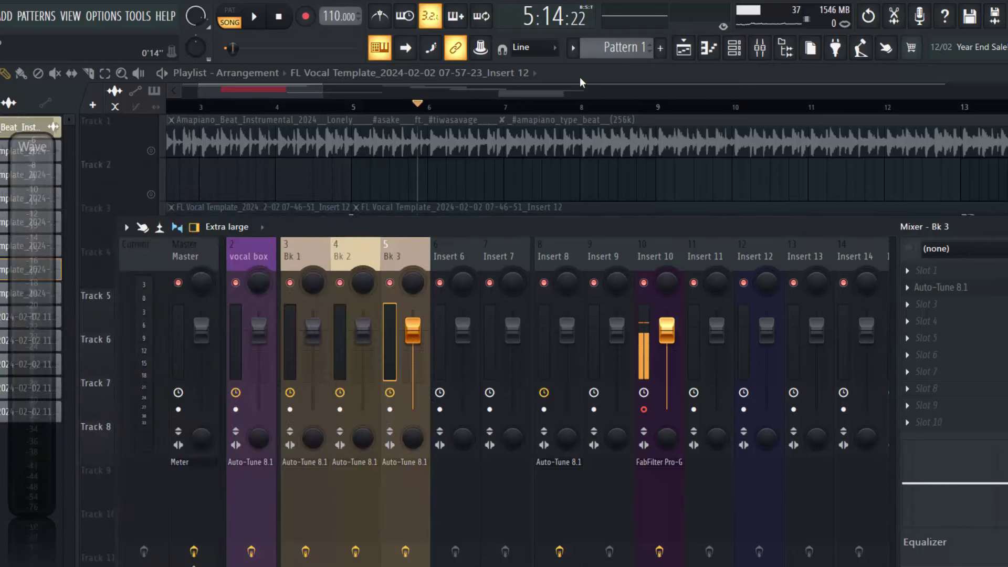
click(581, 75)
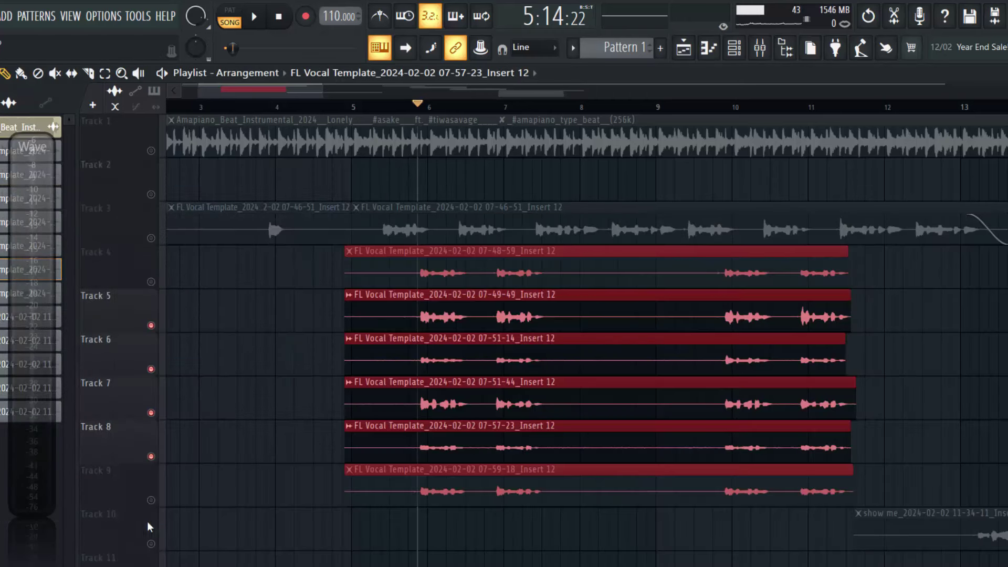
Step: Unmute Track 9 and inspect its clip's channel settings
click(151, 500)
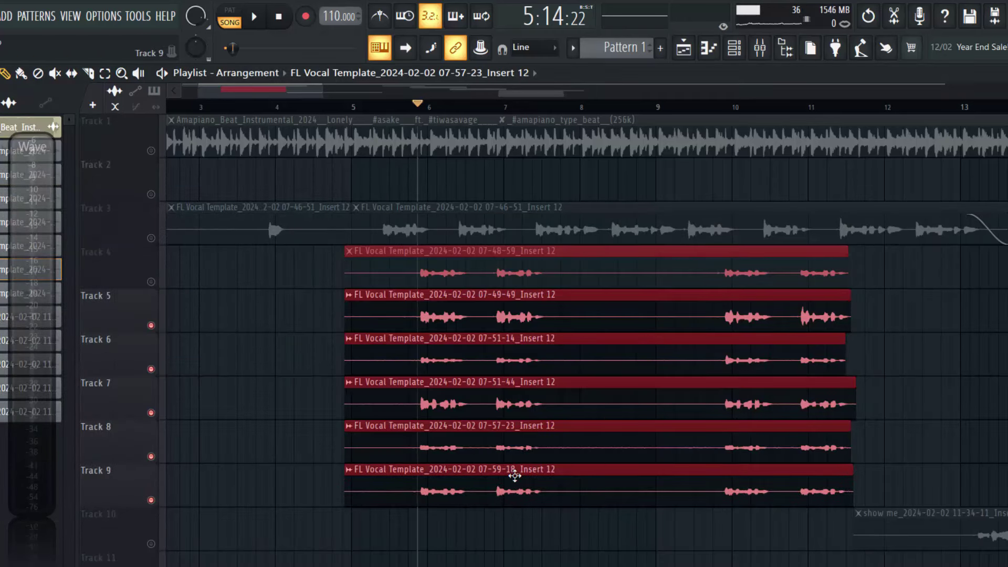
double_click(515, 476)
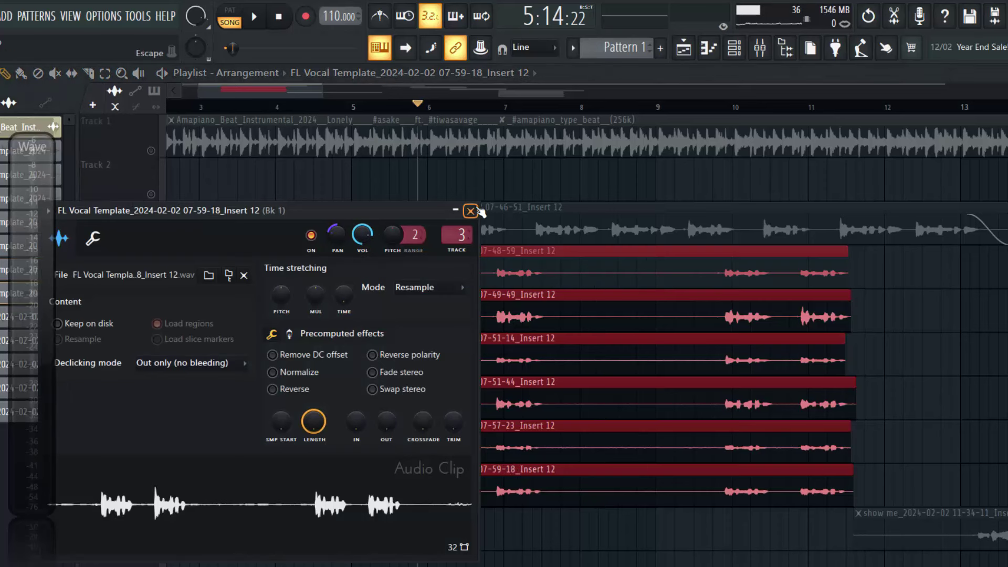
click(471, 211)
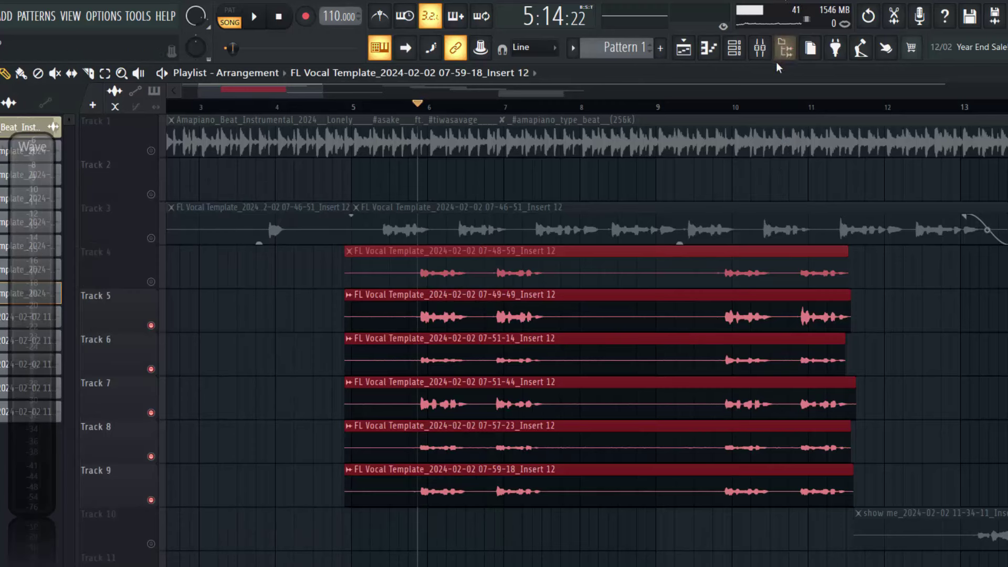
Step: Review the Bk 1, Bk 2 and Bk 3 mixer tracks and inspect the Auto-Tune 8.1 settings on Bk 1
click(762, 57)
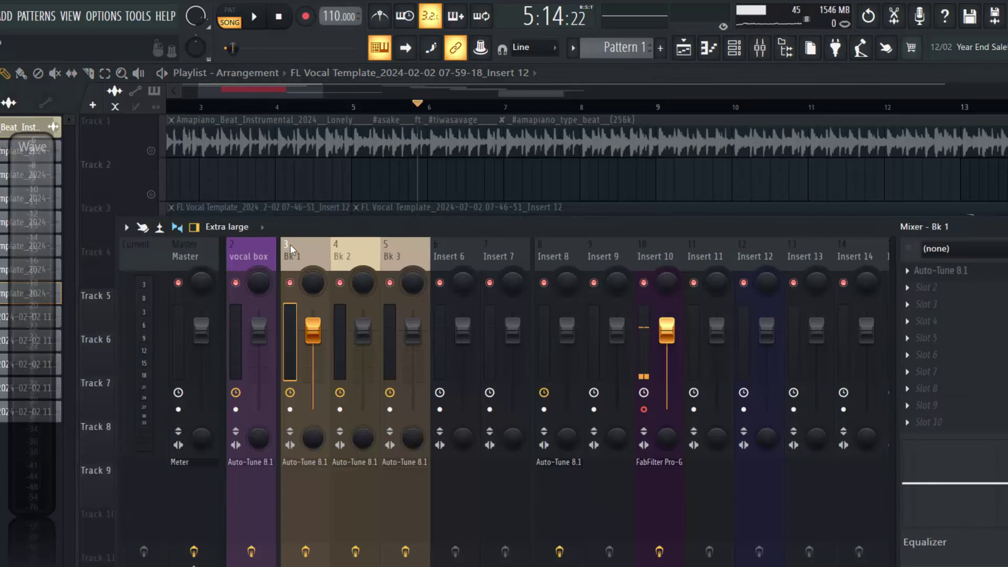
click(370, 243)
click(417, 241)
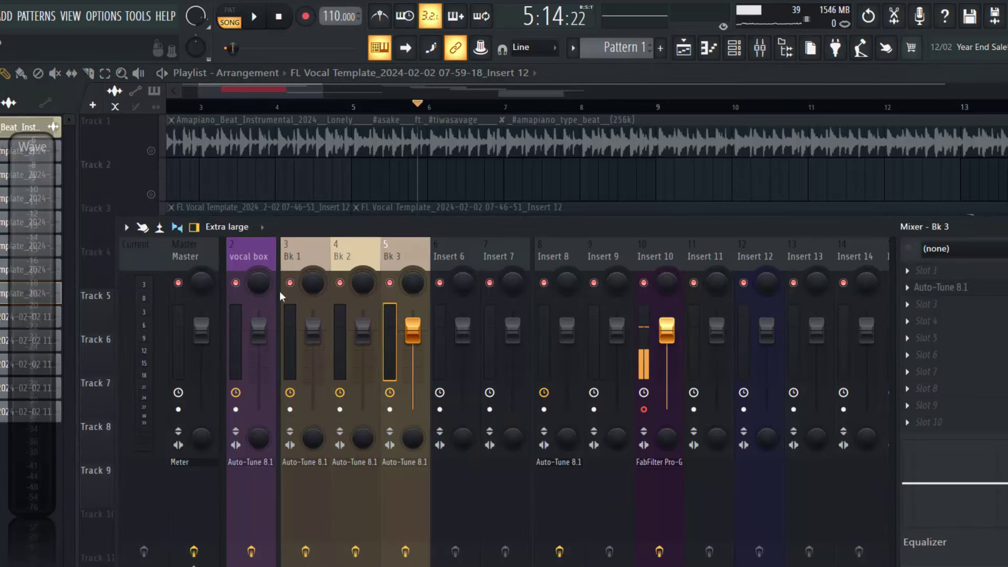
click(295, 245)
click(957, 271)
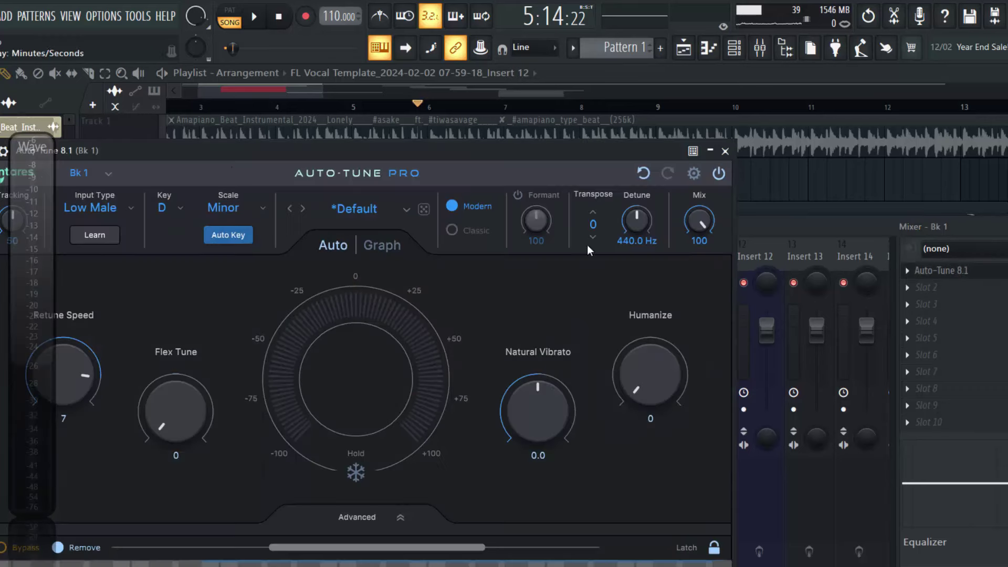
drag(269, 149, 500, 170)
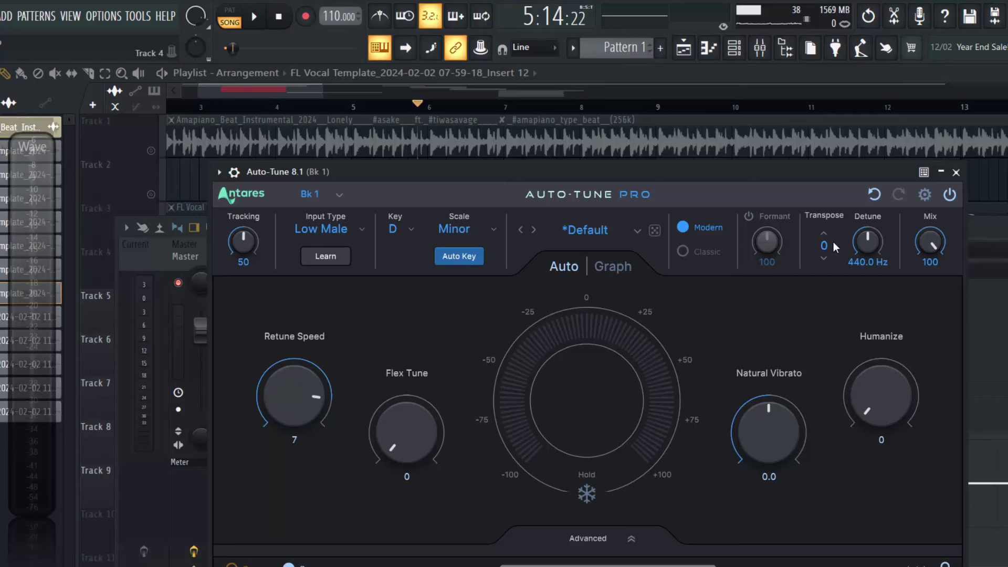
click(955, 173)
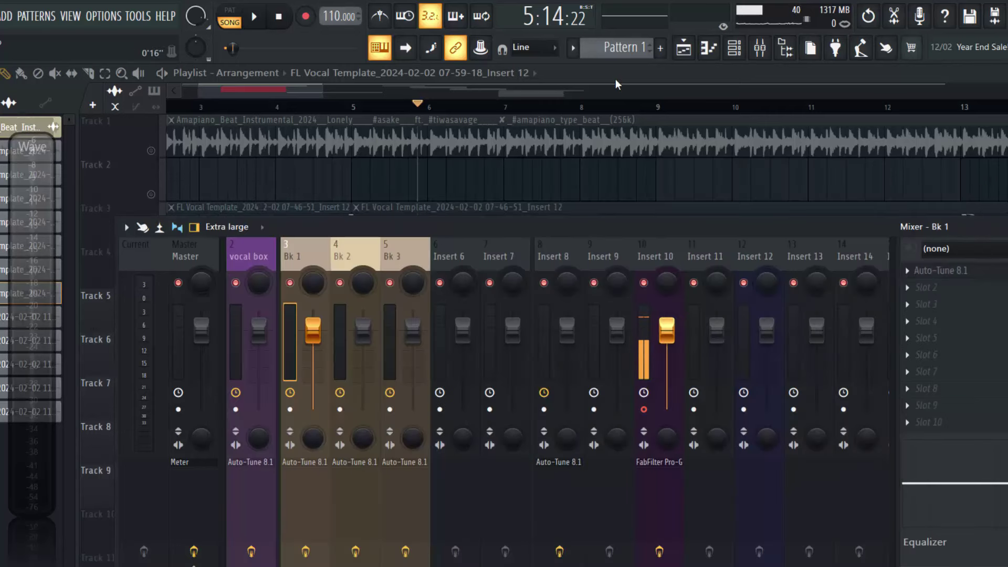
Step: Play the background vocals and unmute the Track 1 instrumental and the Track 3 vocal during playback to hear them together
key(space)
key(F9)
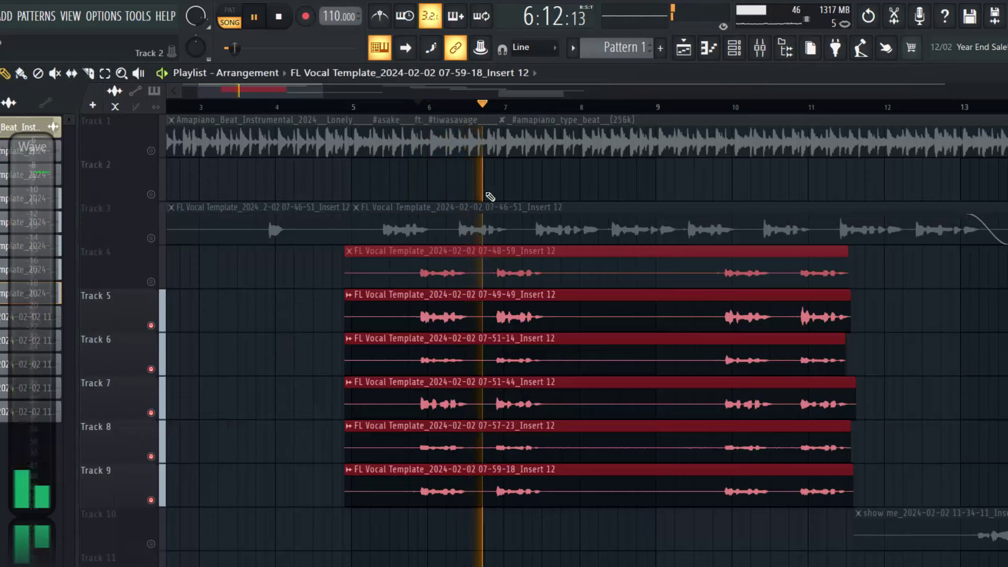
click(150, 151)
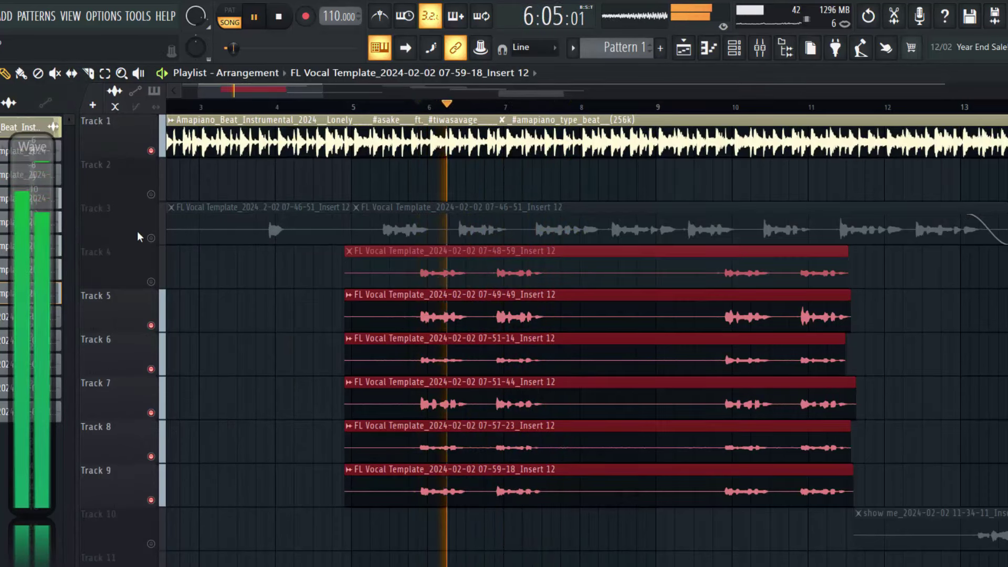
click(150, 238)
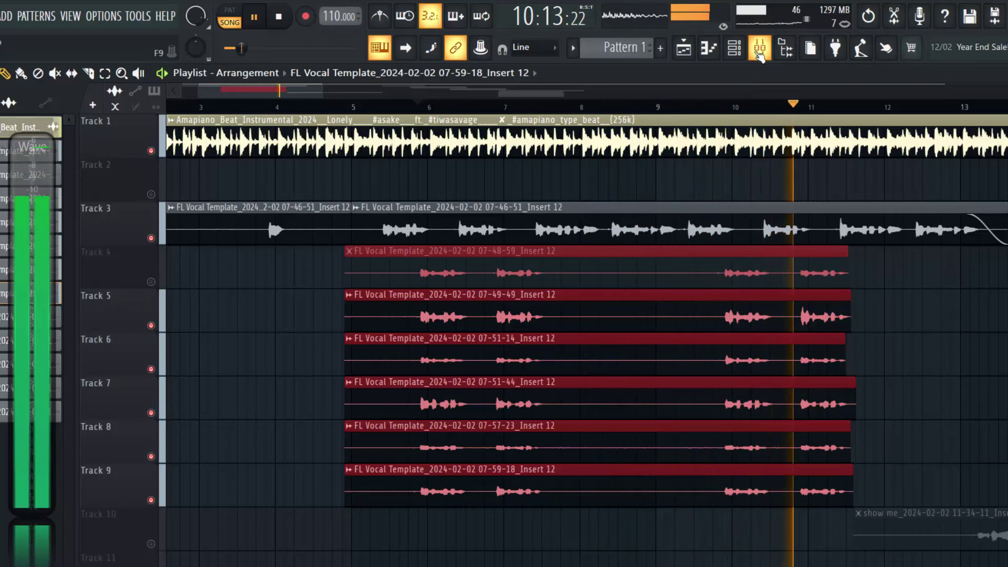
click(759, 53)
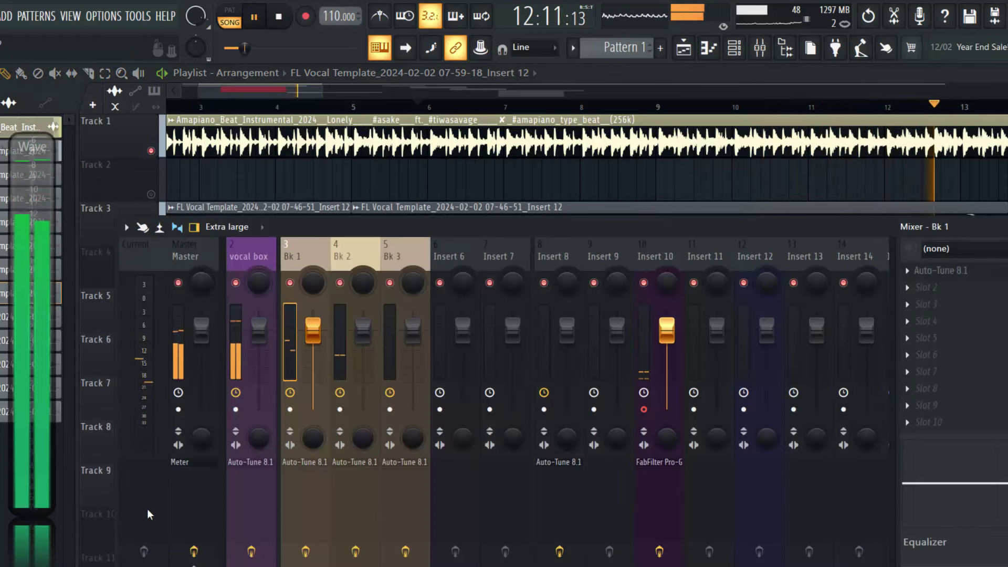
key(space)
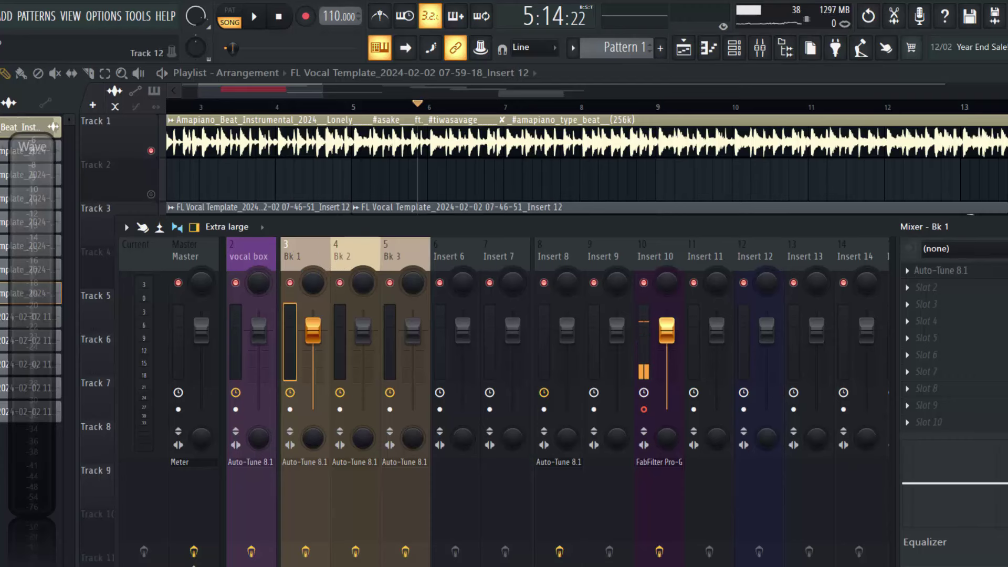
Step: Select the Background Vox mixer track and enable its effects
scroll(452, 348, down, 6)
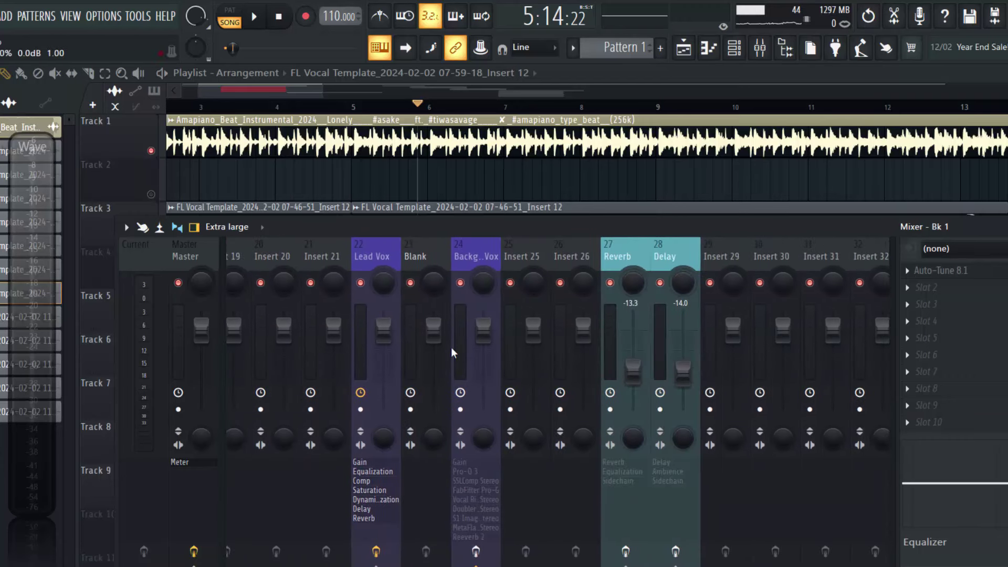
click(468, 256)
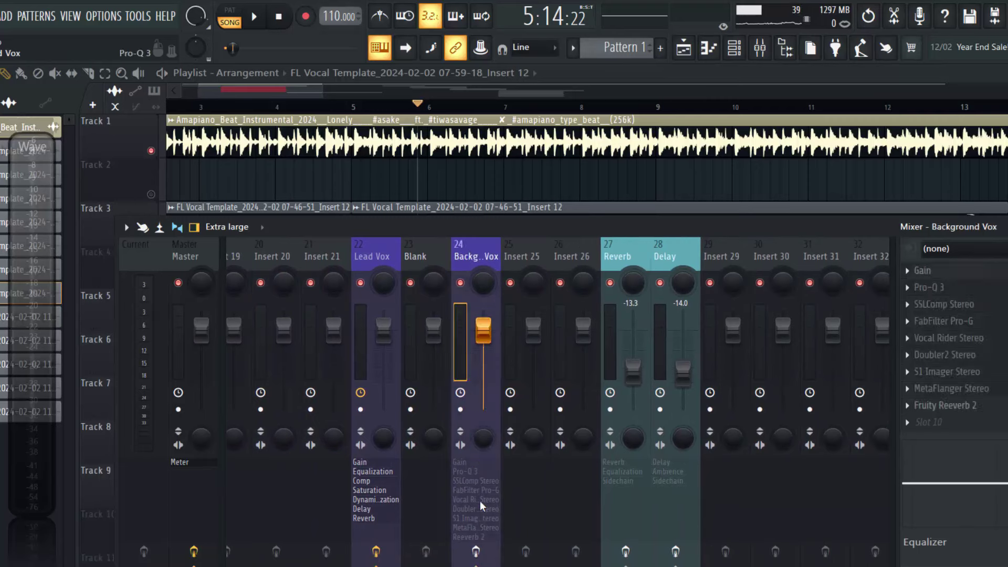
click(475, 550)
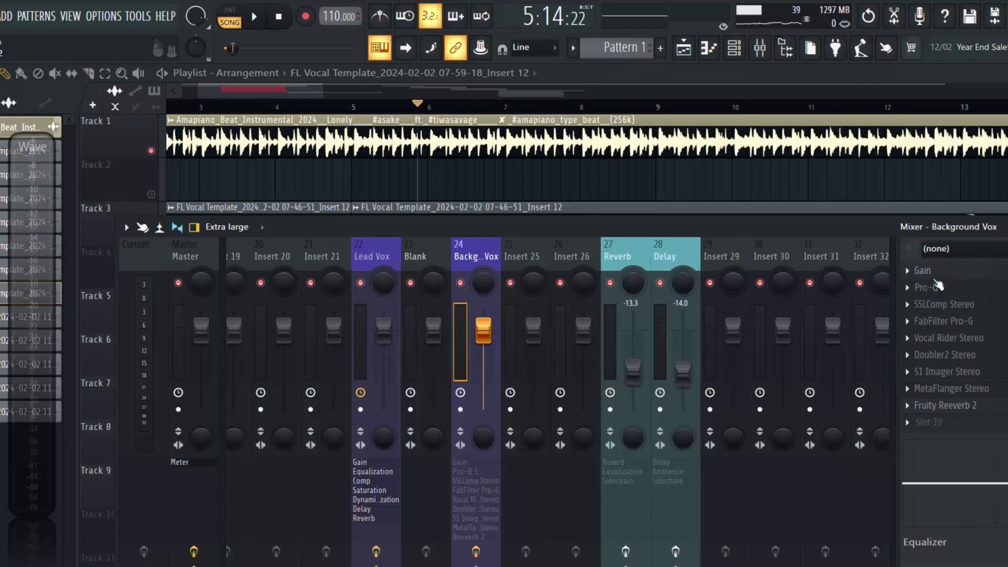
Step: Open the Gain plugin on Background Vox, enable it and play the song to audition its level reduction
click(940, 273)
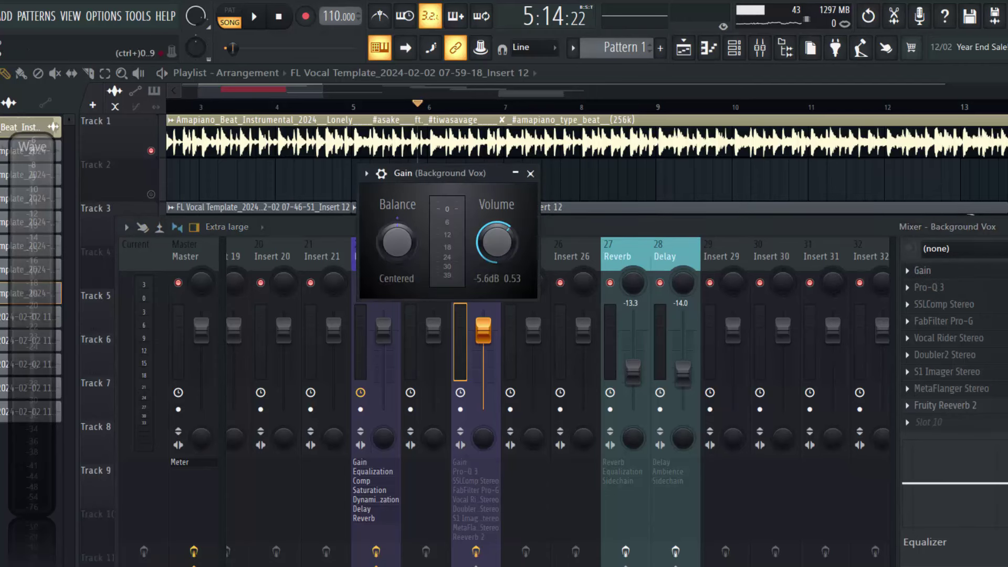
drag(411, 186, 485, 191)
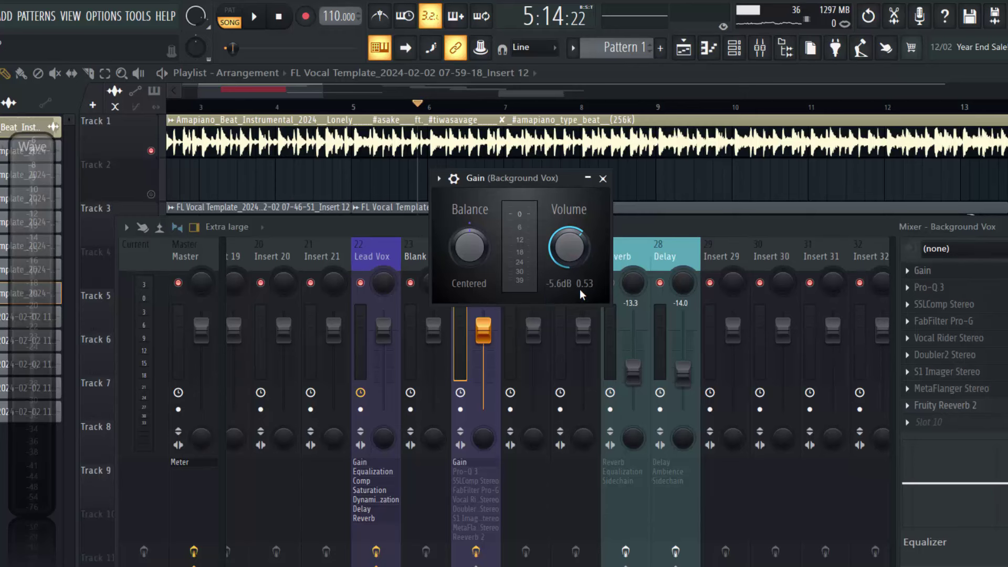
key(space)
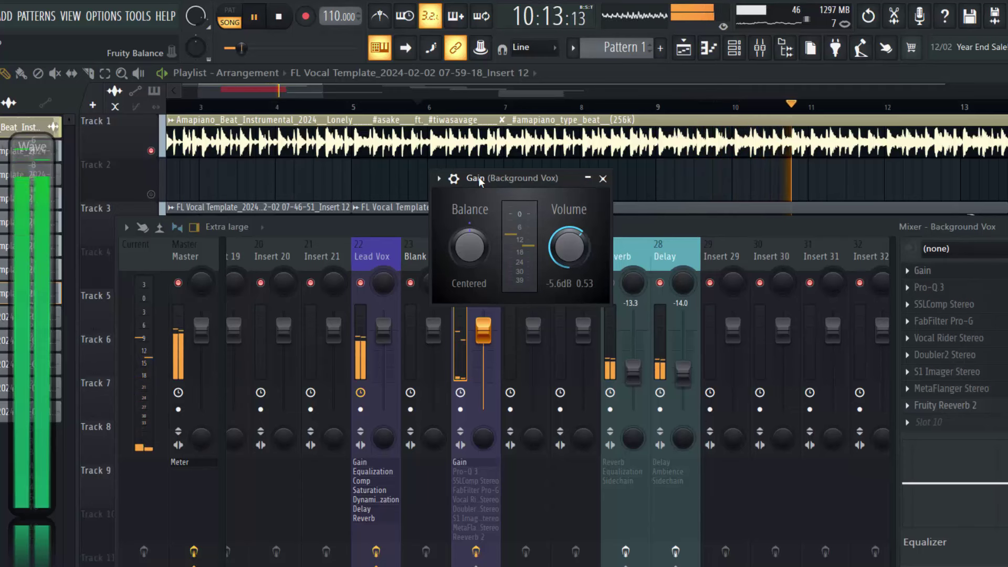
key(space)
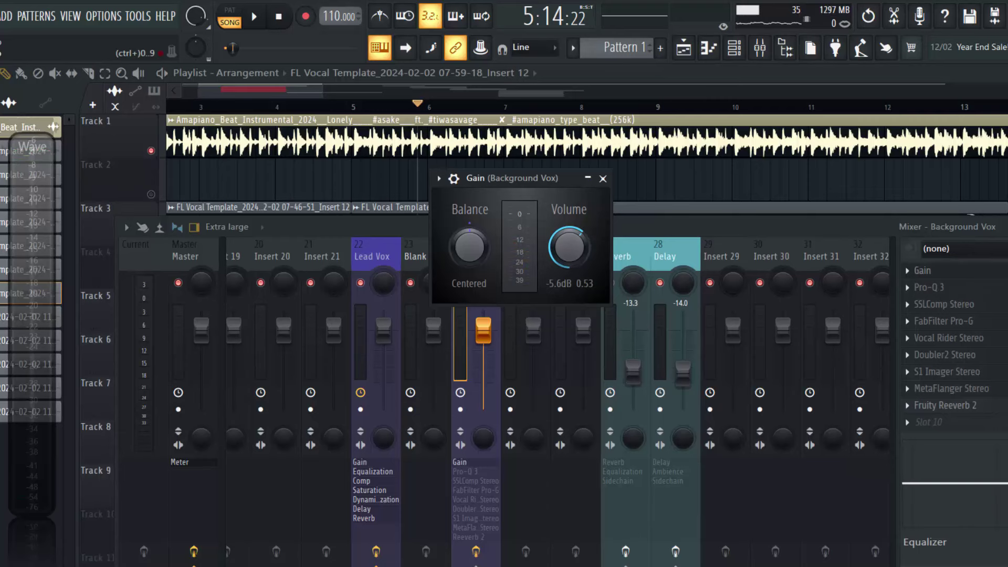
Step: Compare the Background Vox level in playback with the Gain plugin bypassed and enabled, and close the plugin
key(space)
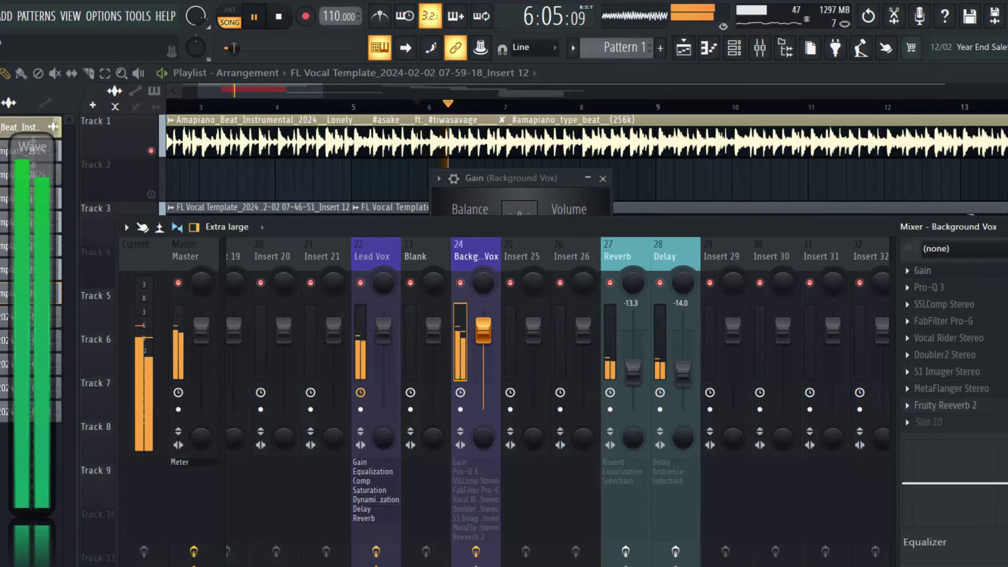
key(space)
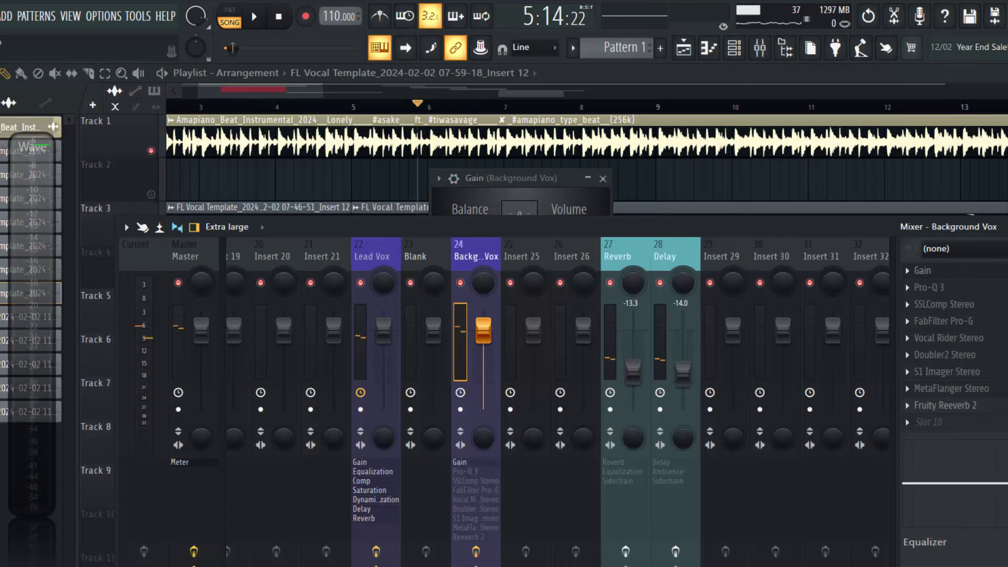
key(space)
key(space)
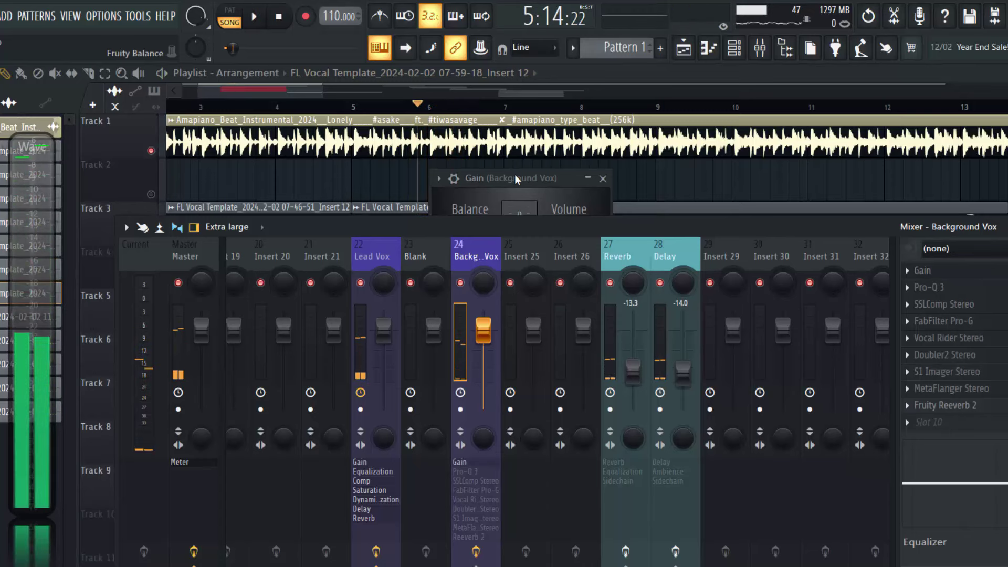
drag(515, 175, 517, 203)
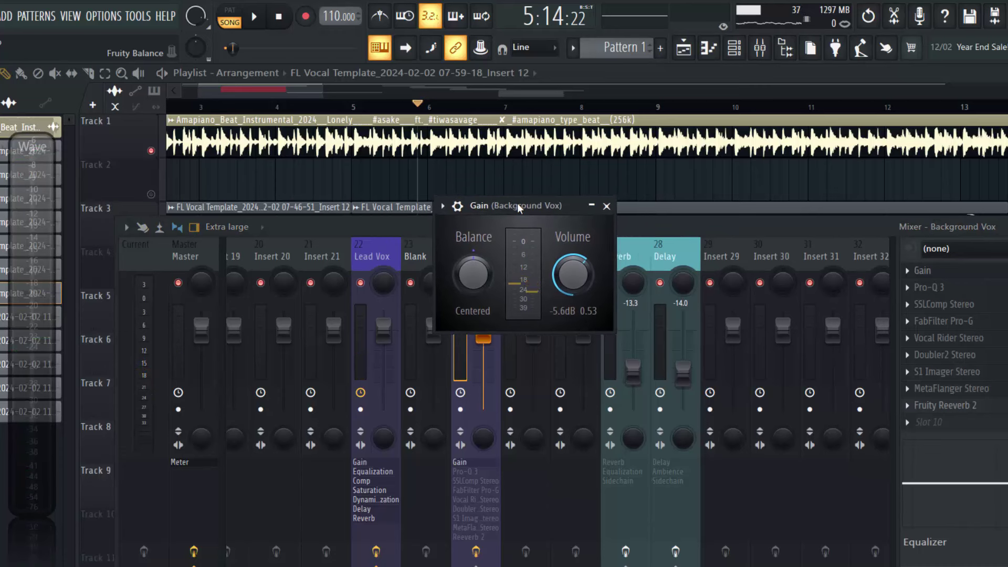
click(607, 207)
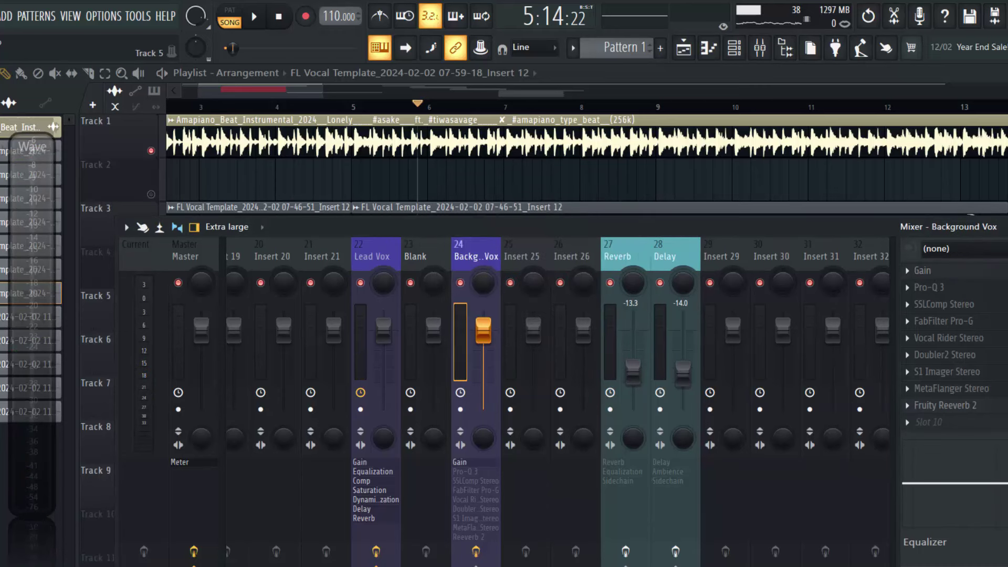
Step: Enable and open Pro-Q 3 on Background Vox, play the song to audition its low cut, and close the plugin
click(941, 288)
drag(484, 99, 464, 216)
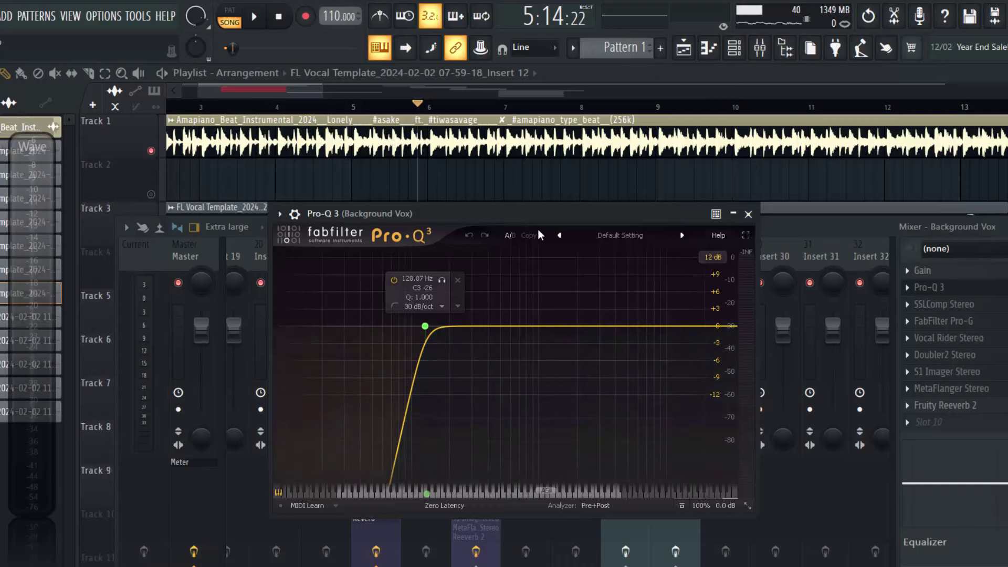
key(space)
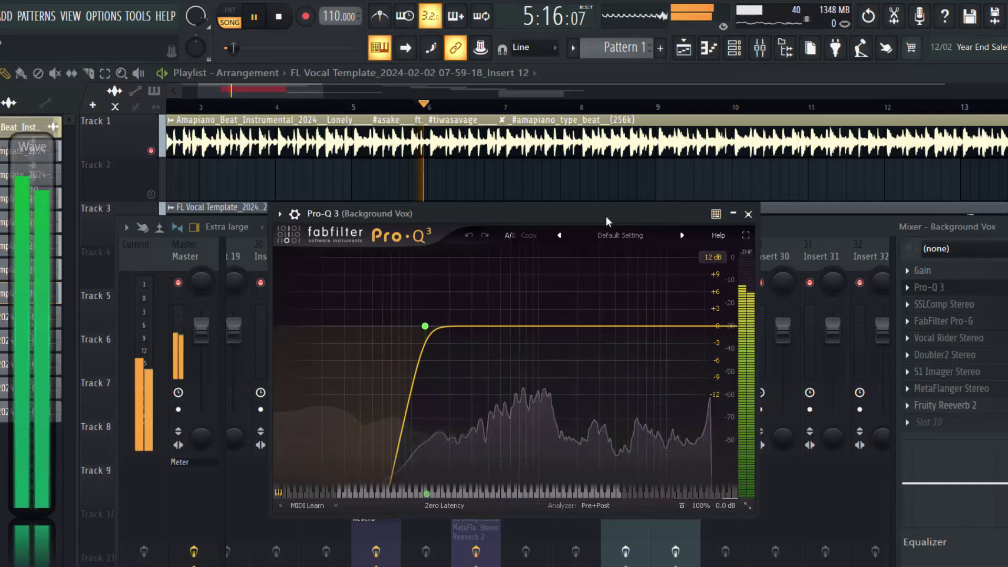
click(749, 214)
key(space)
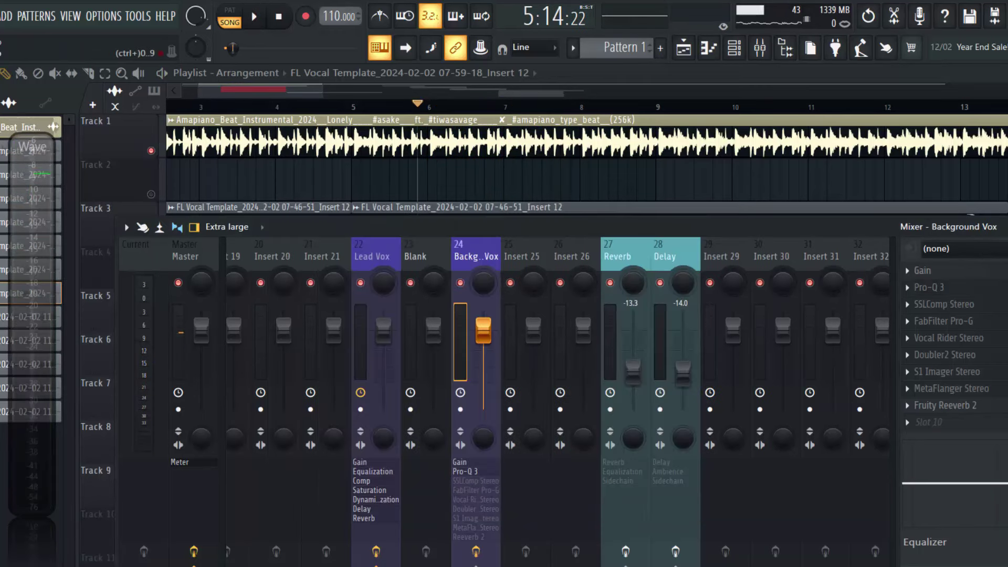
Step: Enable and open the SSLComp Stereo compressor on Background Vox and play the song through it
click(939, 306)
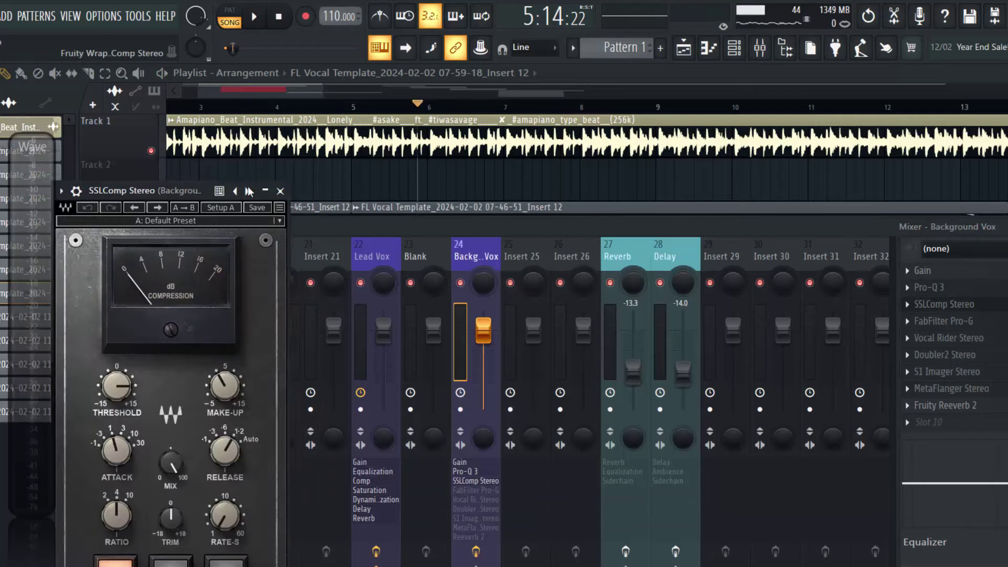
drag(121, 193, 487, 171)
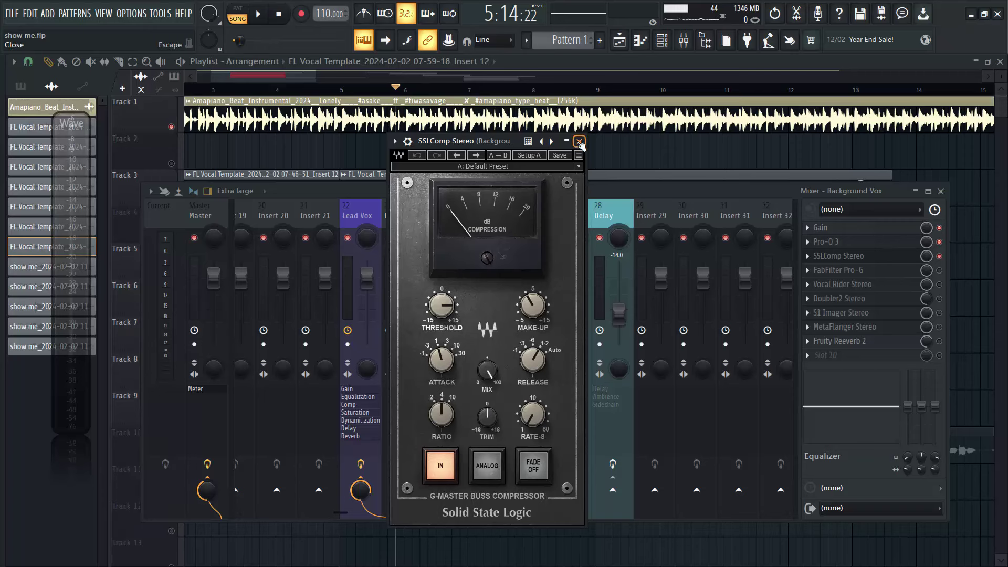
key(space)
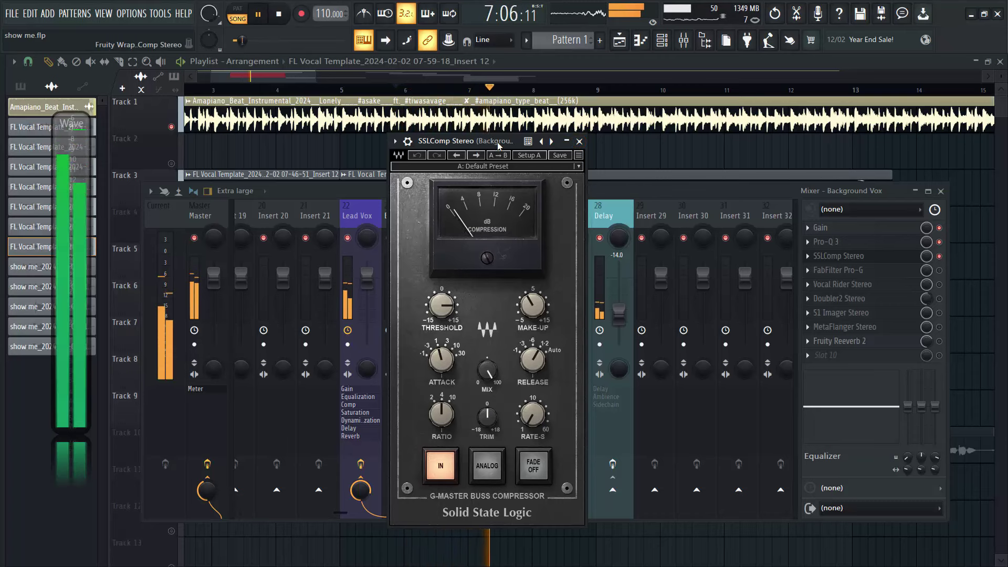
Step: Try compressor thresholds from -6.5 dB up to 15.0 dB during playback, undo the threshold tweak and close the plugin
mouse_move(441, 305)
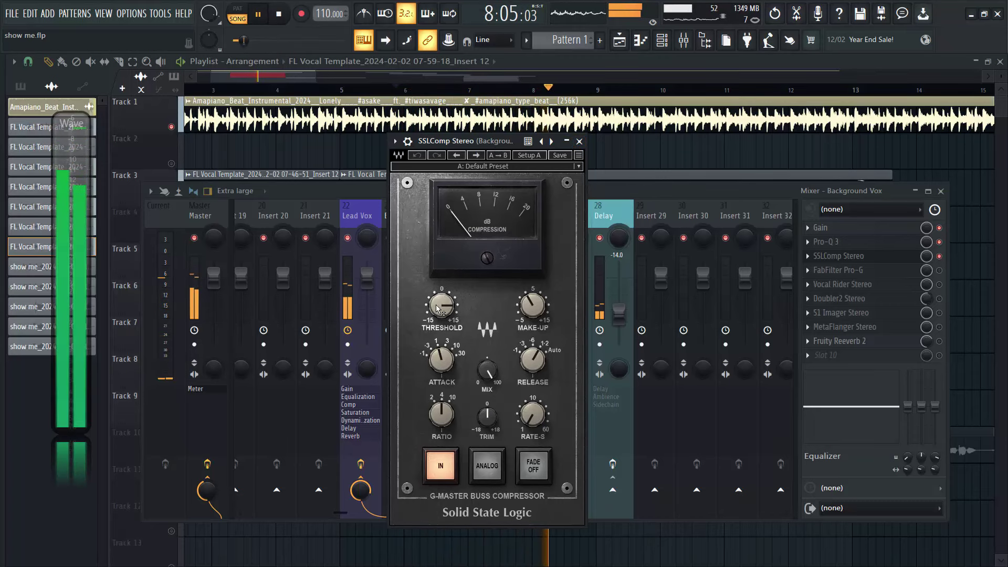
scroll(441, 306, down, 8)
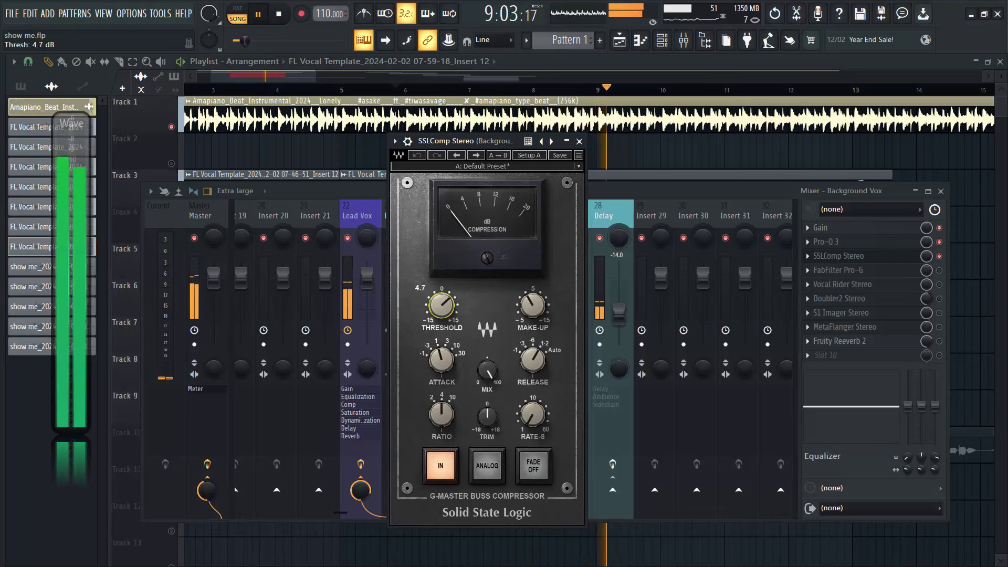
scroll(441, 305, down, 7)
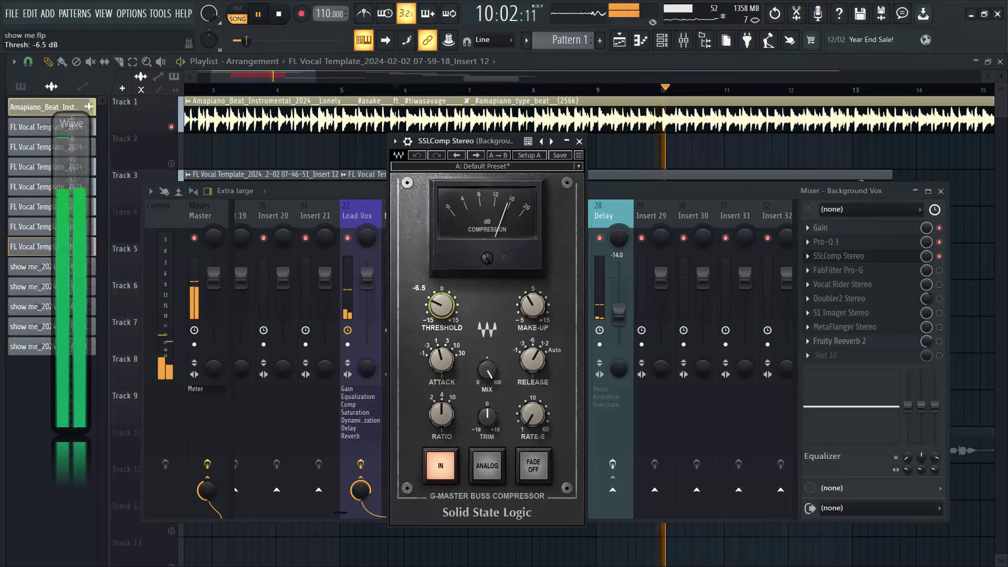
scroll(441, 305, up, 20)
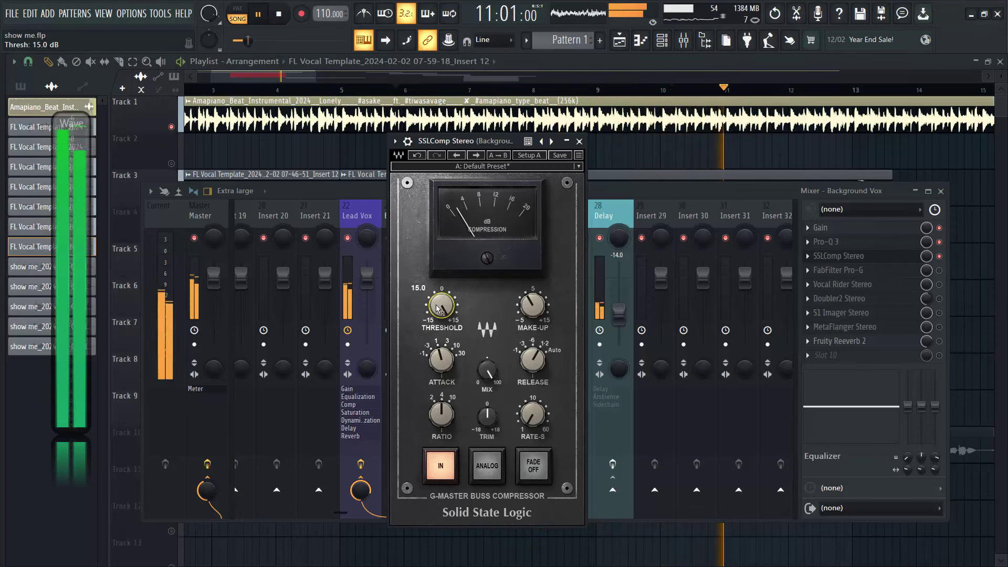
key(ctrl+z)
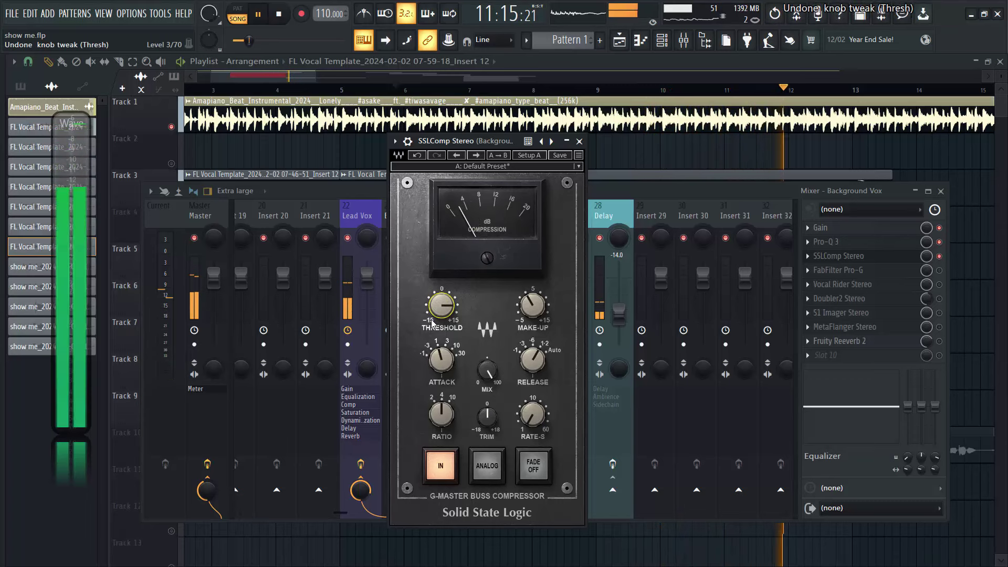
click(579, 142)
key(space)
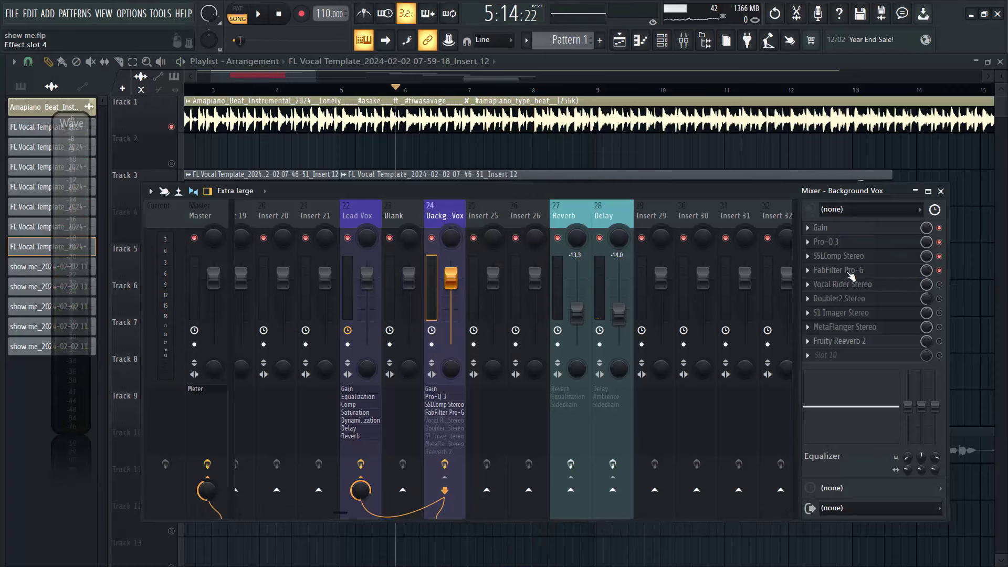
Step: Enable FabFilter Pro-G on Background Vox, review its gate settings and close the plugin
drag(447, 135, 434, 189)
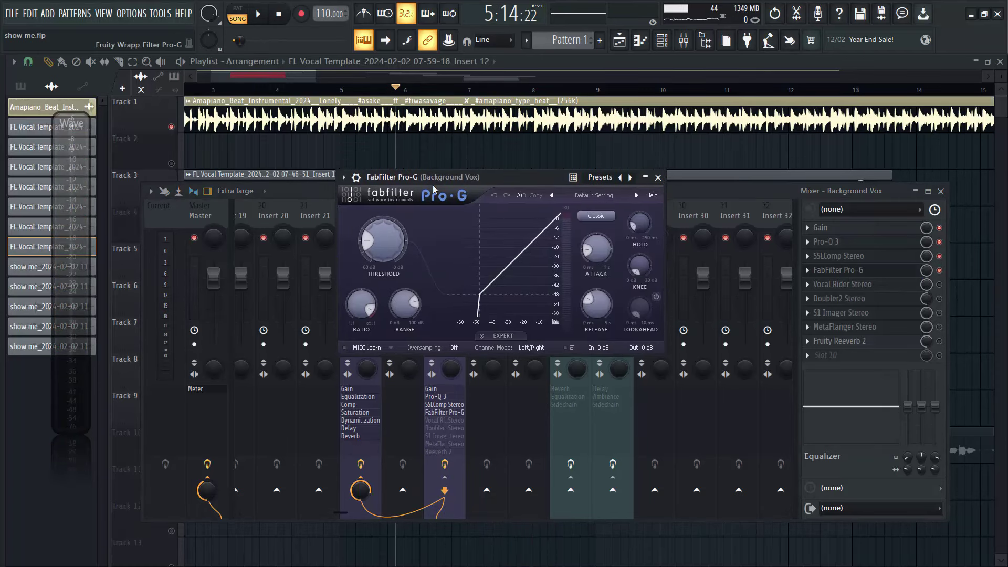
mouse_move(376, 244)
click(657, 179)
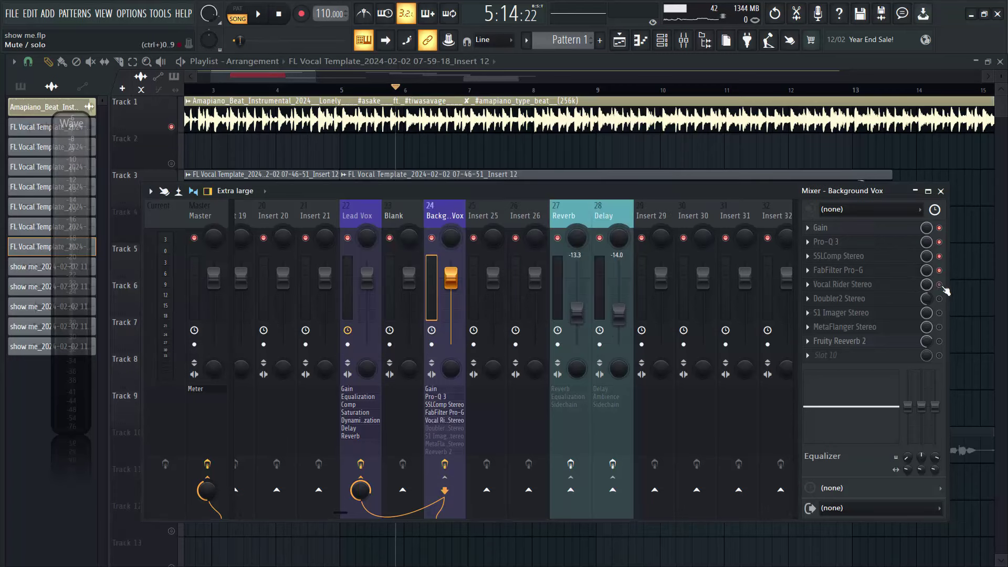
Step: Enable and open Vocal Rider Stereo on Background Vox, save the project and play the song
click(832, 288)
mouse_move(446, 95)
mouse_down()
mouse_move(428, 95)
mouse_move(456, 99)
mouse_up()
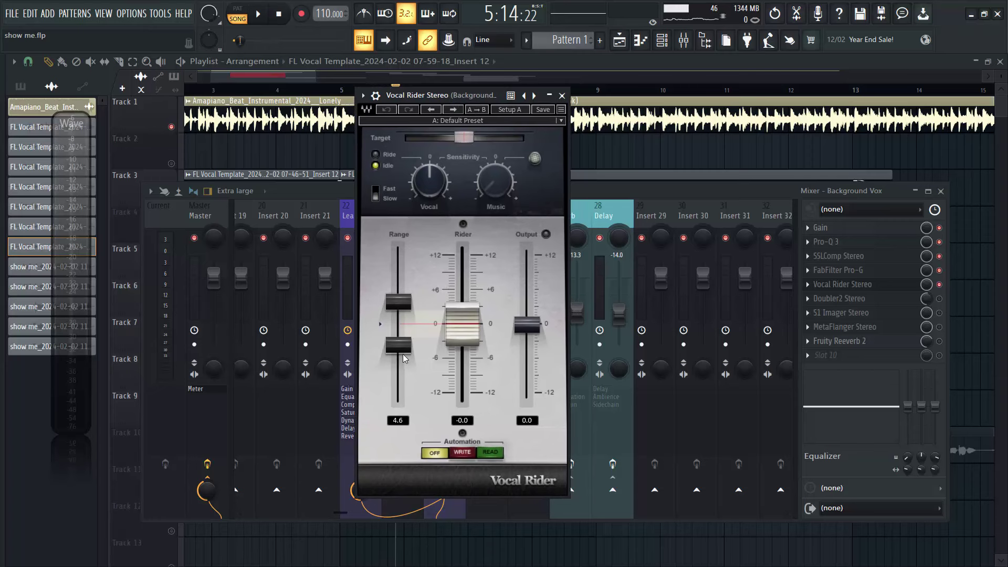
key(ctrl+s)
key(space)
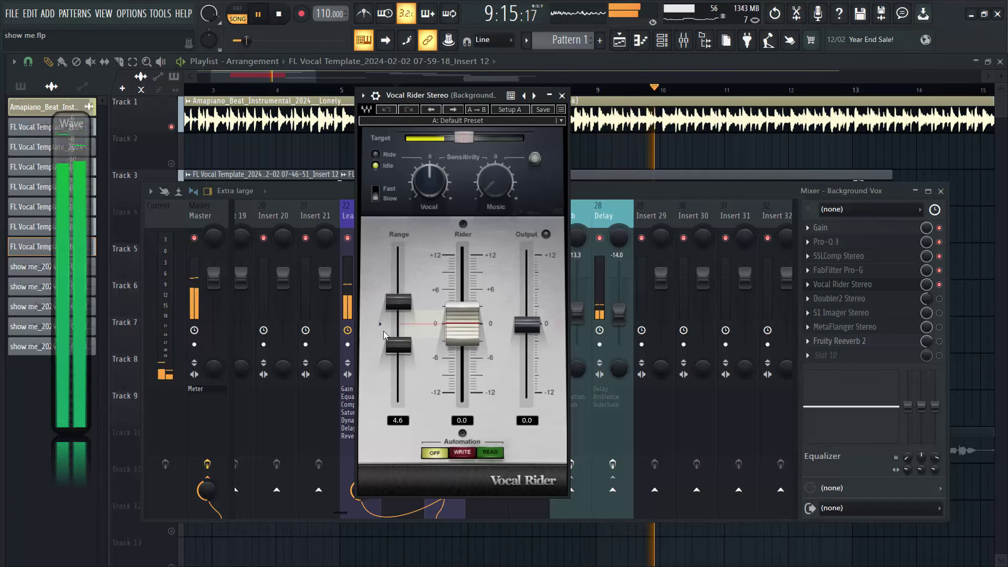
Step: Adjust Vocal Rider's range to 4.0 with a minimum of -1.9 dB during playback, stop the song and close the plugin
mouse_move(398, 302)
mouse_down()
mouse_move(398, 294)
mouse_move(398, 308)
mouse_up()
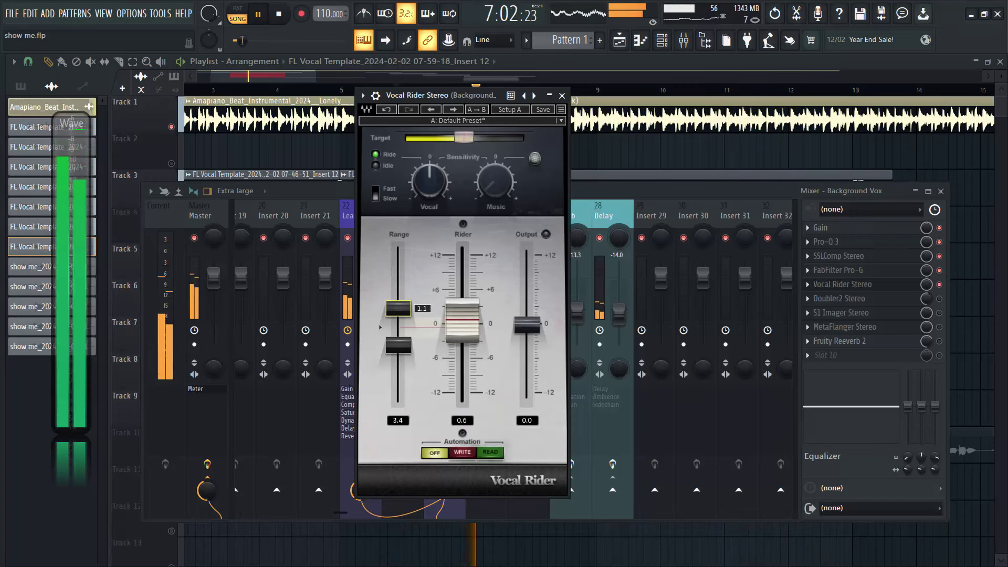
drag(398, 345, 399, 344)
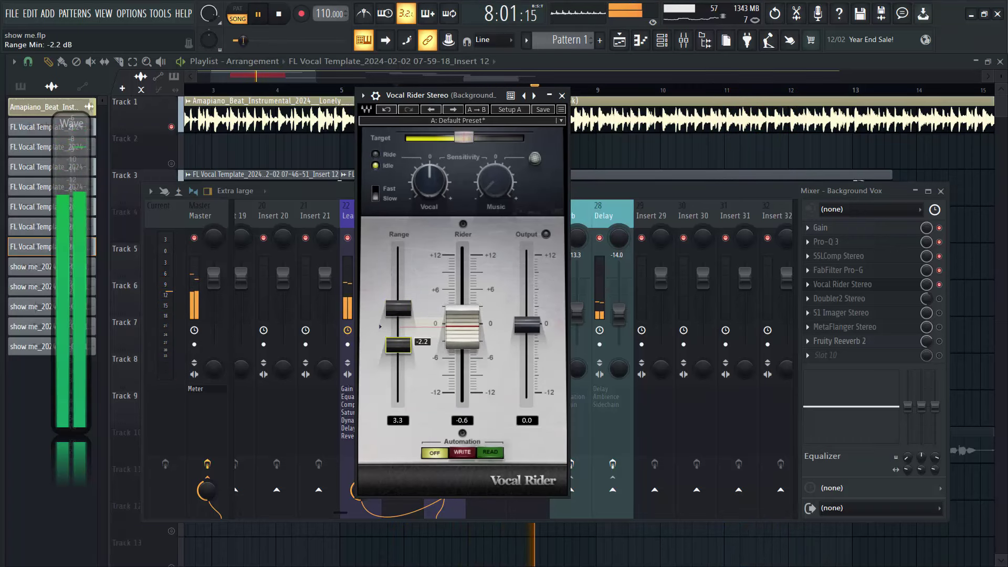
drag(398, 309, 398, 302)
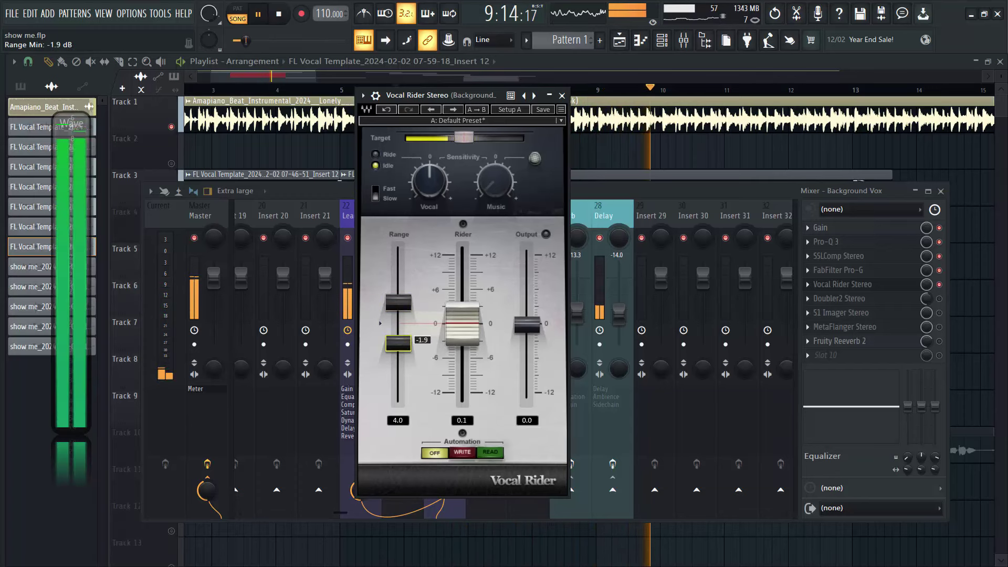
drag(404, 341, 405, 340)
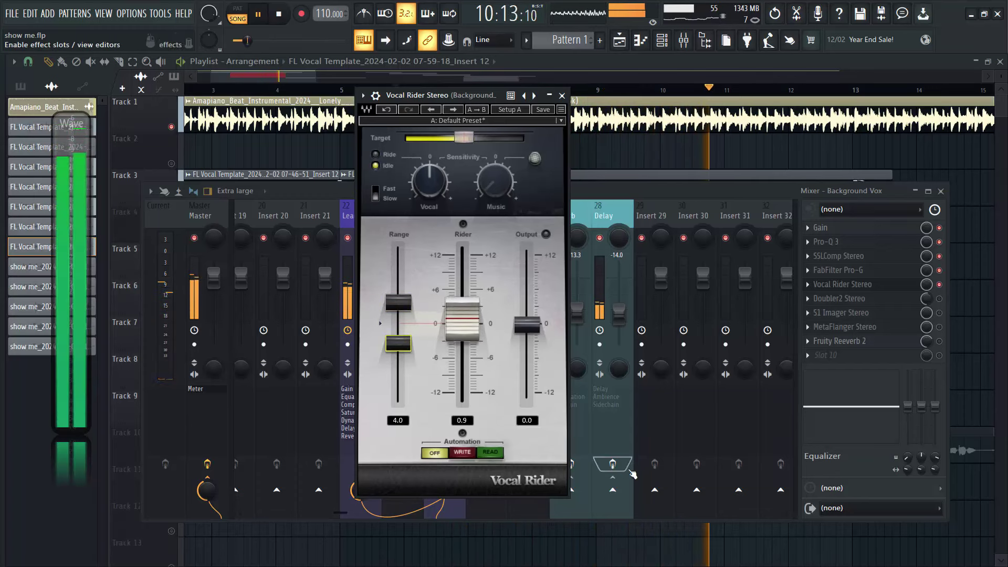
click(580, 462)
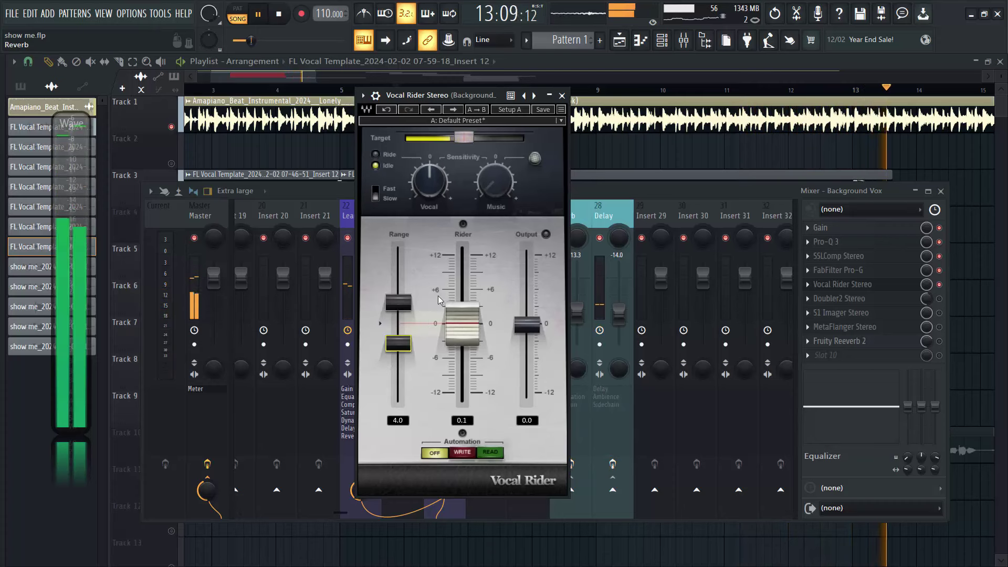
key(space)
click(562, 96)
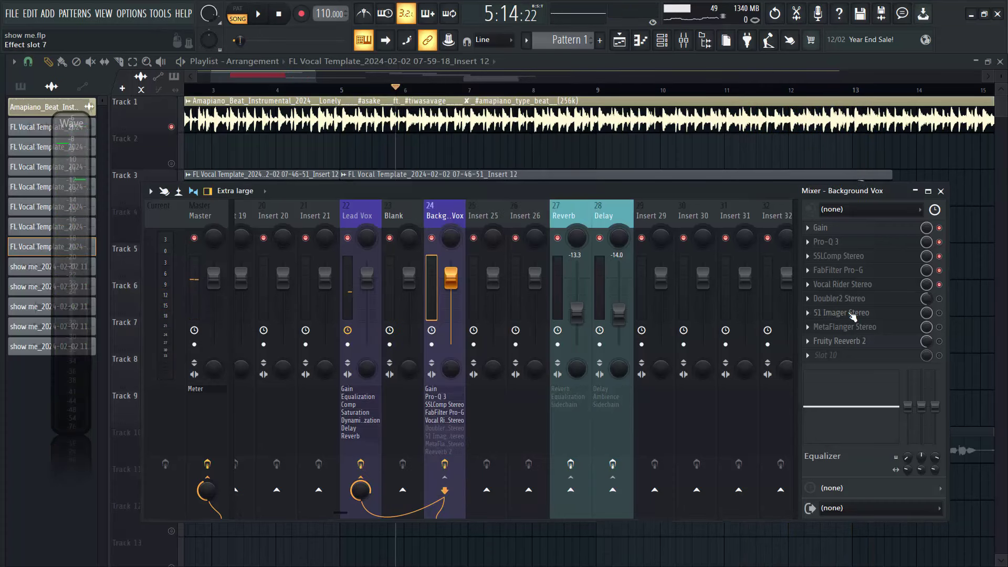
Step: Enable and open Doubler2 Stereo on Background Vox, test its lower filter point and close the plugin
click(841, 313)
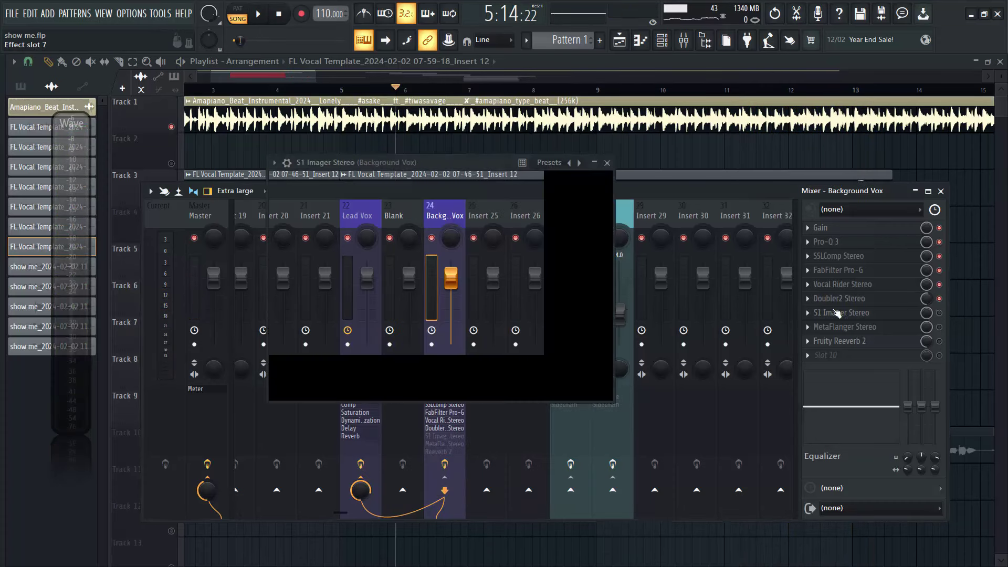
click(839, 299)
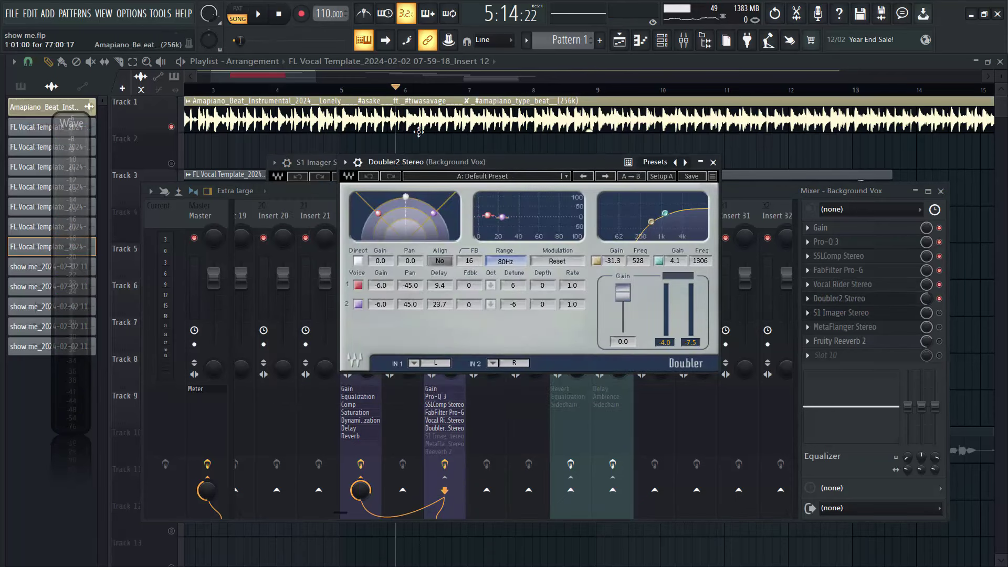
drag(480, 172, 422, 175)
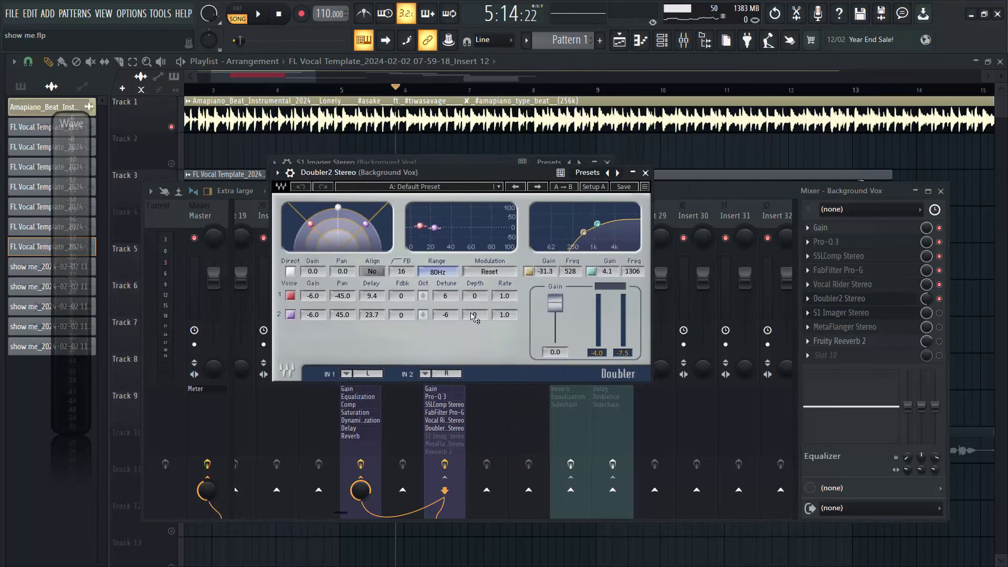
drag(583, 236, 570, 231)
alt+click(574, 241)
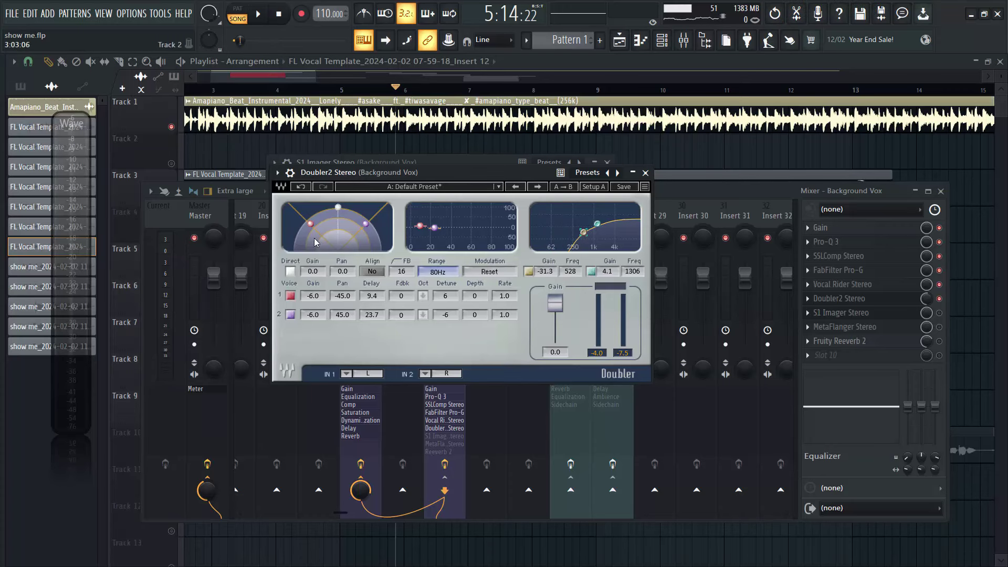
click(645, 173)
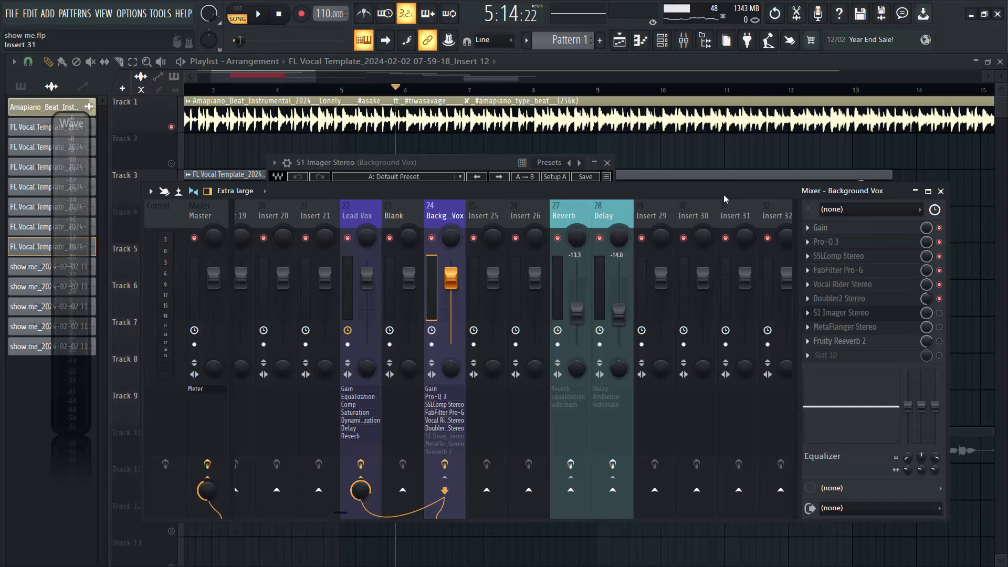
Step: Audition the doubled background vocals in the song and enable S1 Imager Stereo on Background Vox
key(space)
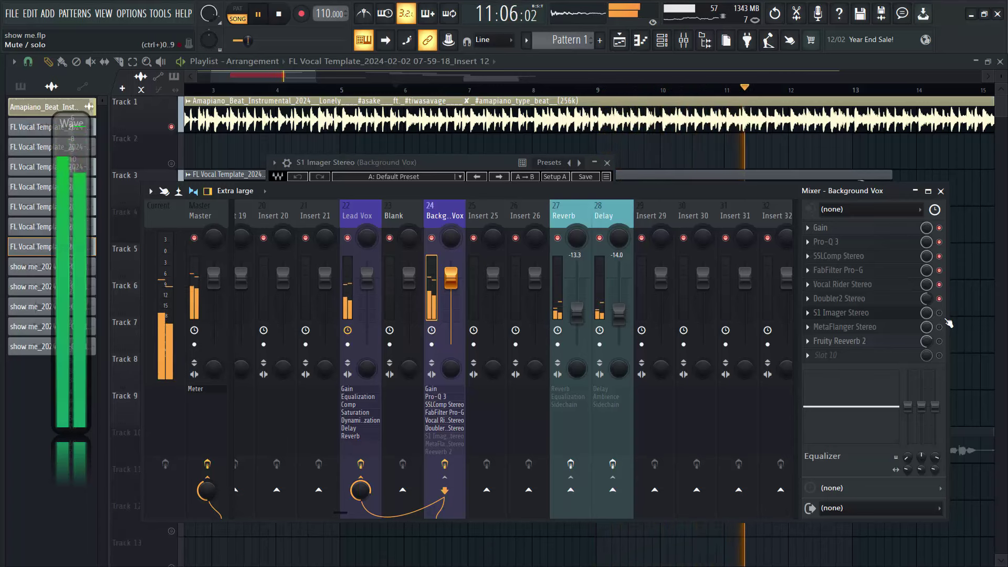
key(space)
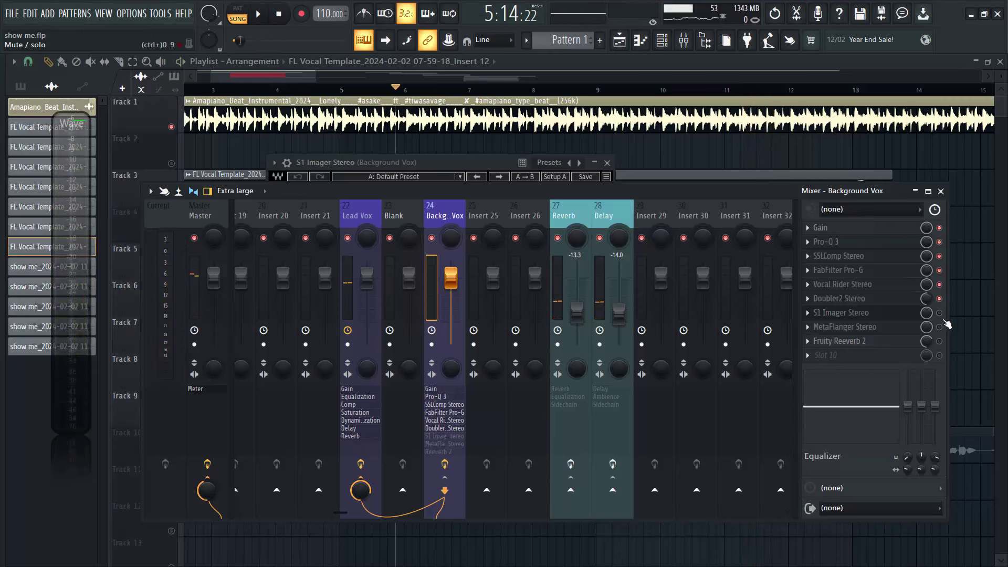
click(940, 314)
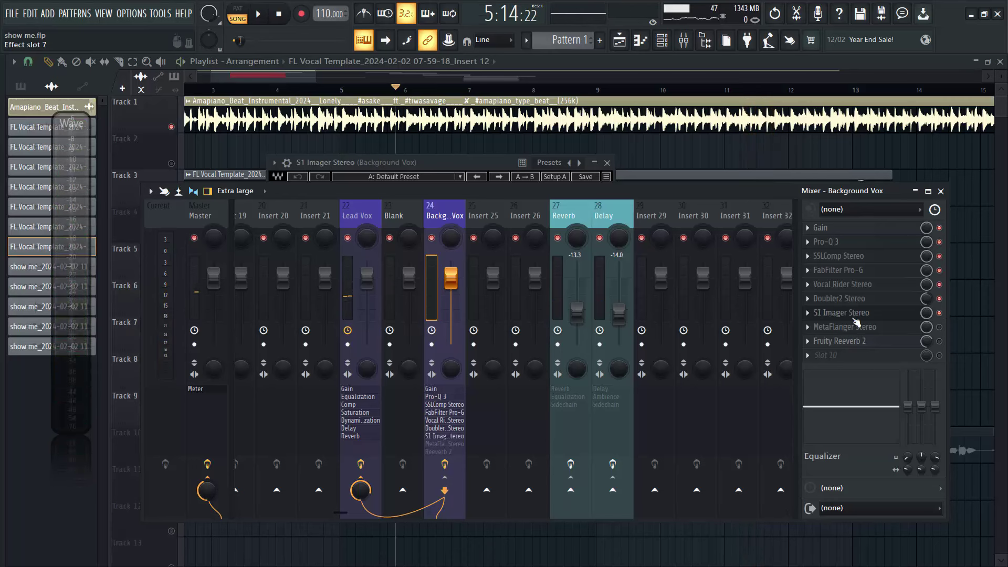
click(854, 315)
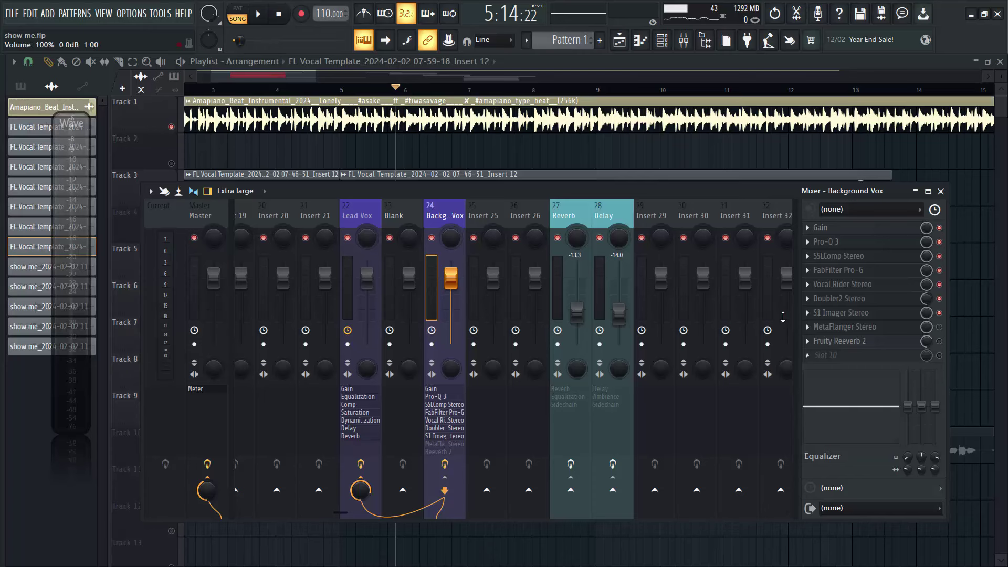
Step: Open S1 Imager Stereo on Background Vox, set its width to 1.42 and close the plugin
click(846, 313)
drag(472, 167, 490, 167)
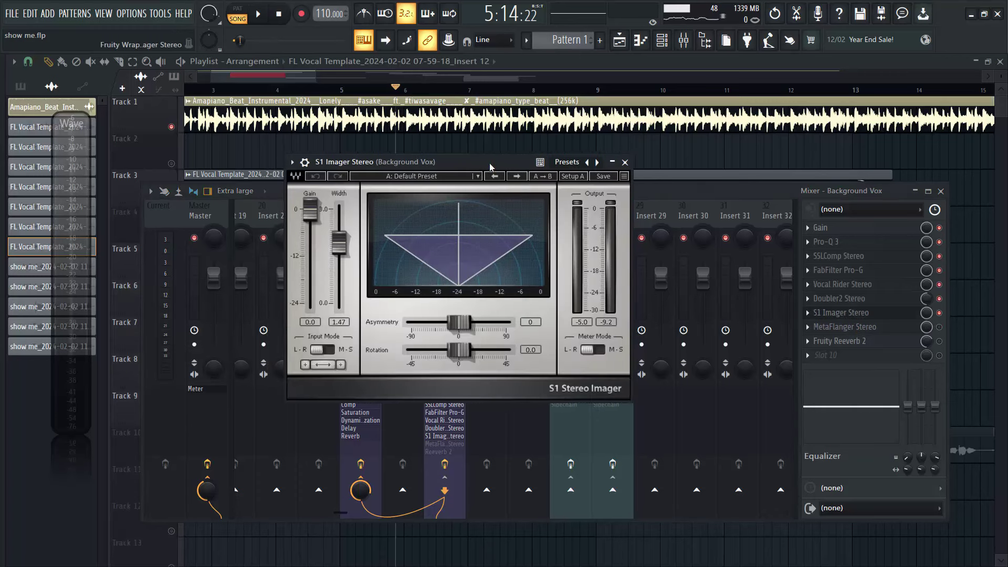
drag(426, 164, 438, 163)
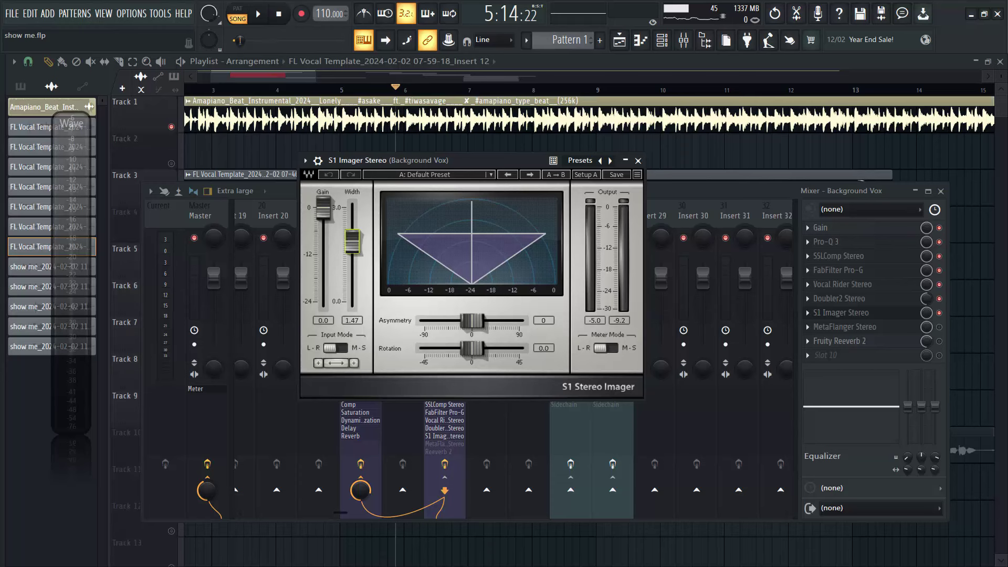
drag(355, 242, 351, 242)
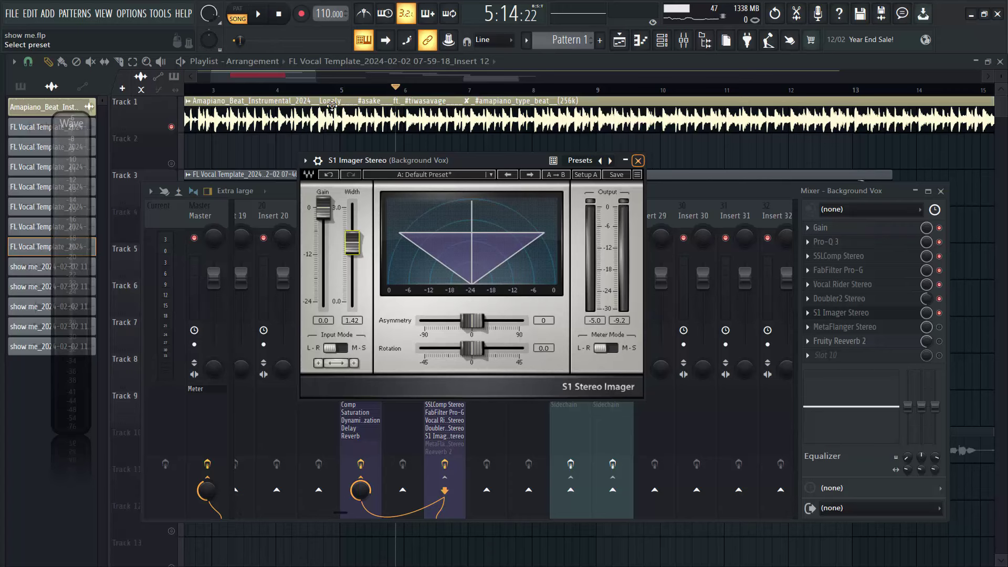
click(638, 161)
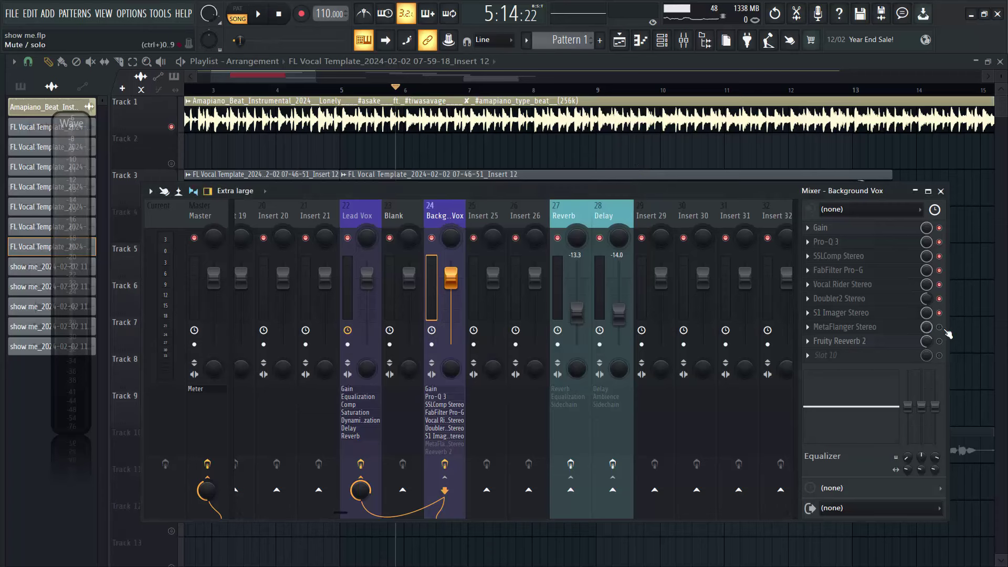
Step: Enable and open MetaFlanger Stereo on Background Vox, audition it with the song and close the plugin
click(833, 328)
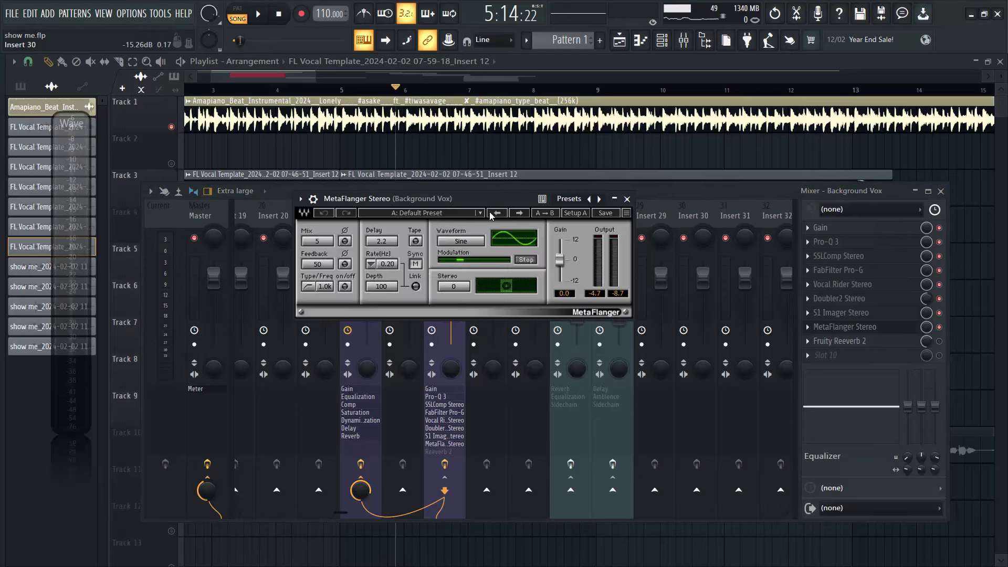
drag(491, 203, 492, 225)
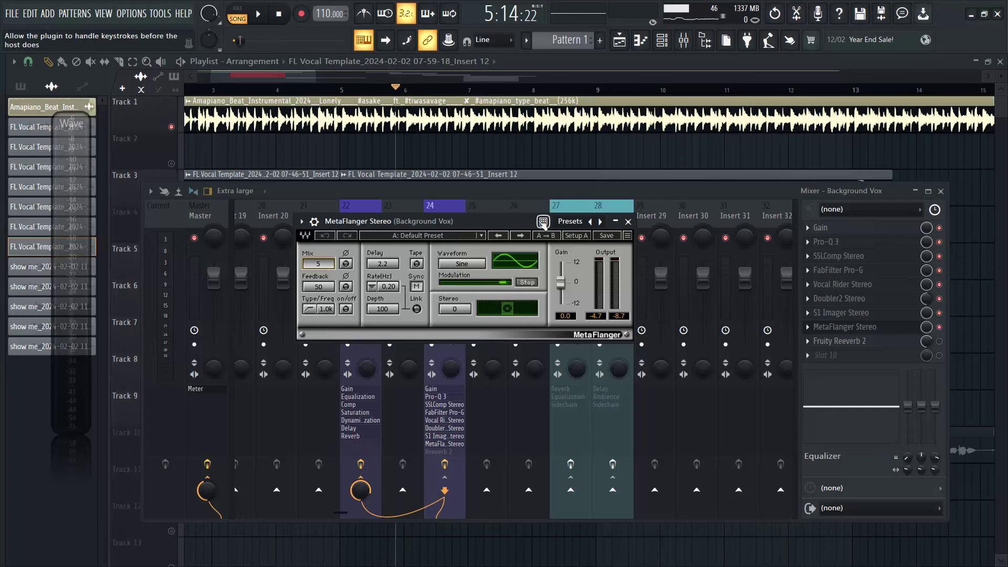
key(space)
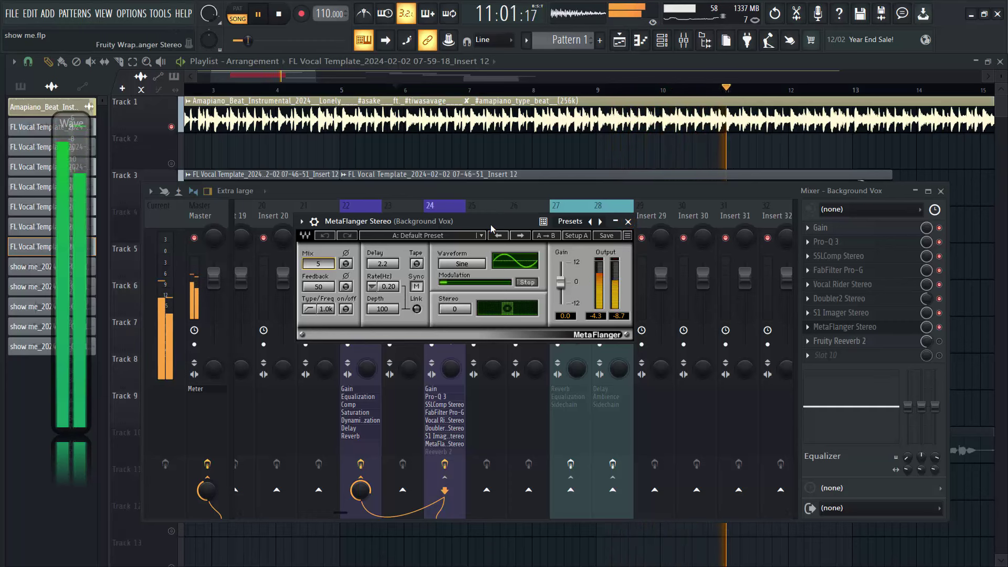
click(628, 221)
key(space)
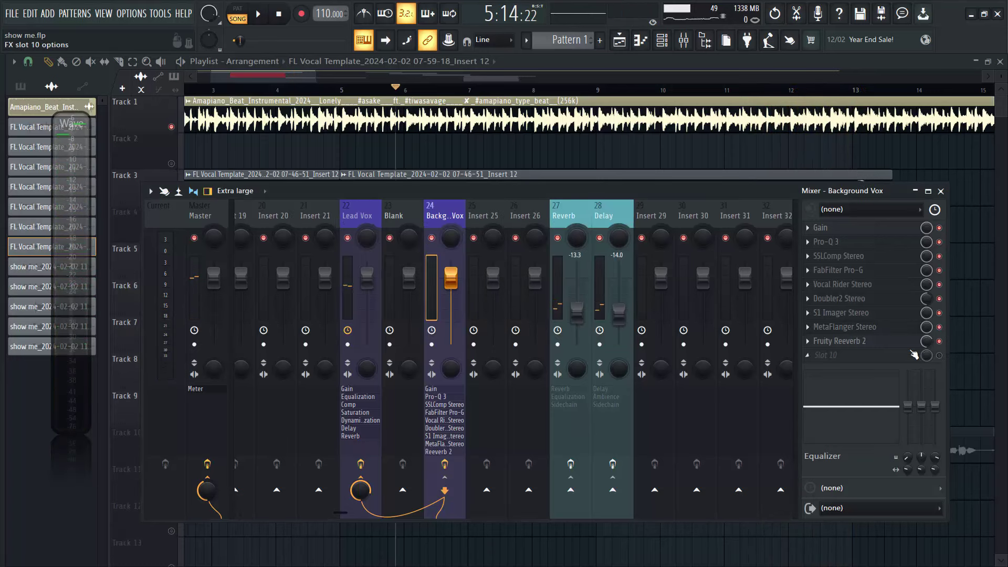
Step: Enable and open Fruity Reeverb 2 on Background Vox, review its reverb settings and close the plugin
click(864, 342)
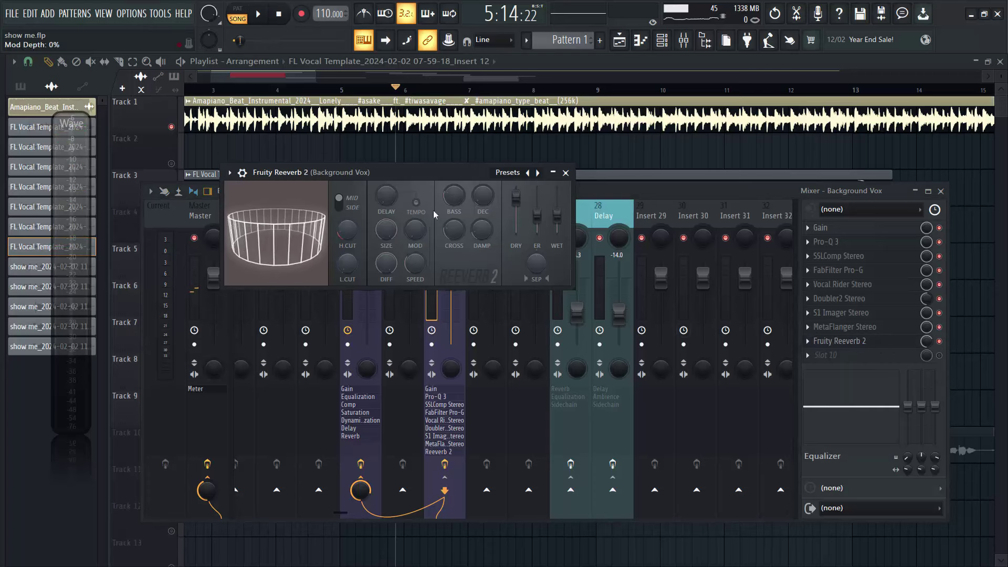
drag(444, 173, 488, 183)
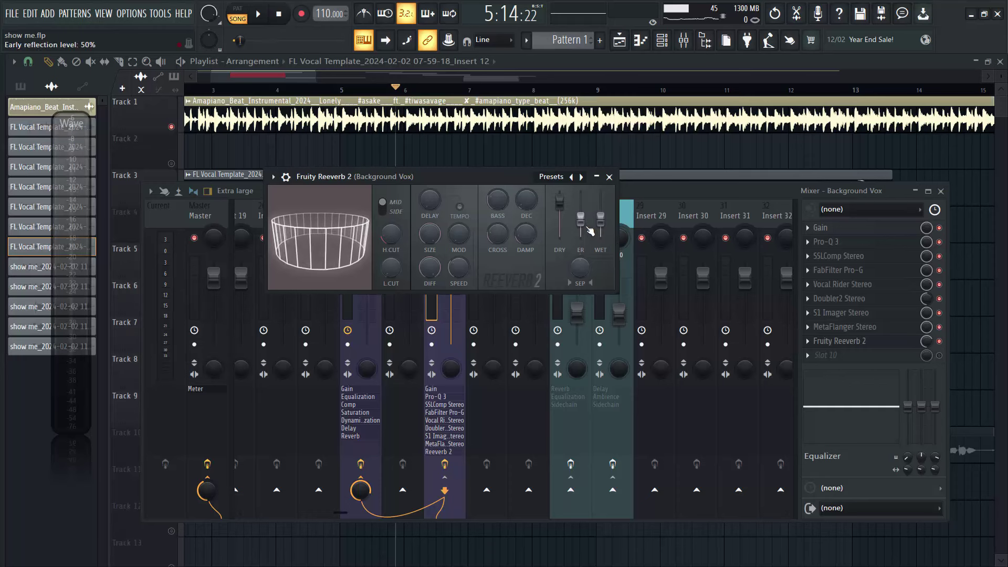
click(609, 177)
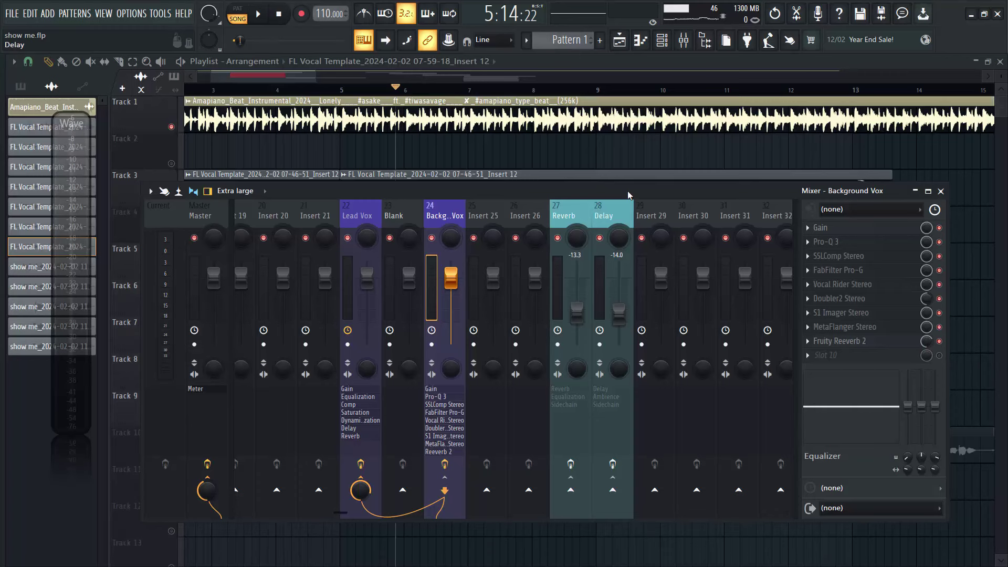
Step: Audition the vocals with the instrumental on Track 1 muted, unmute it and stop the song
key(space)
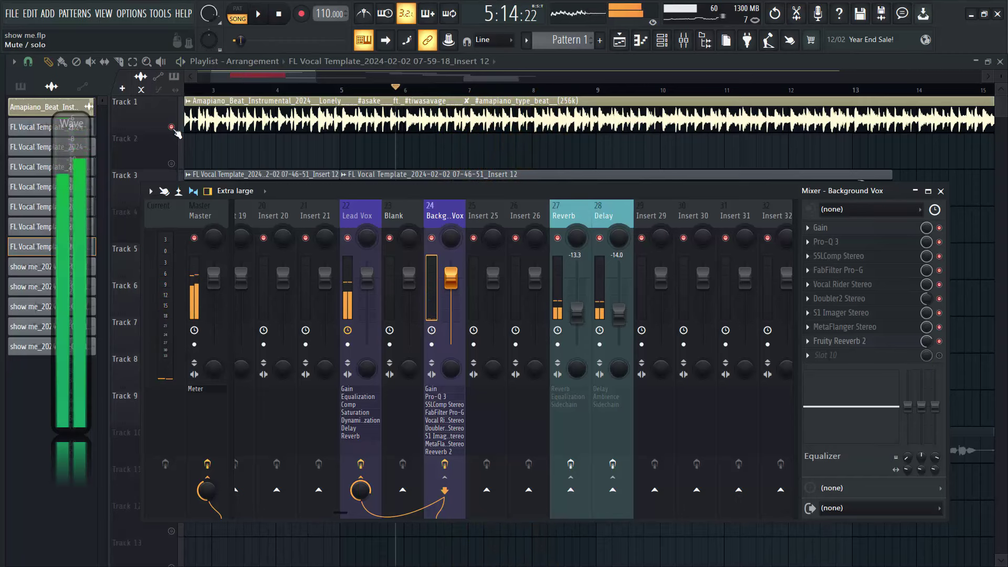
click(171, 126)
key(F9)
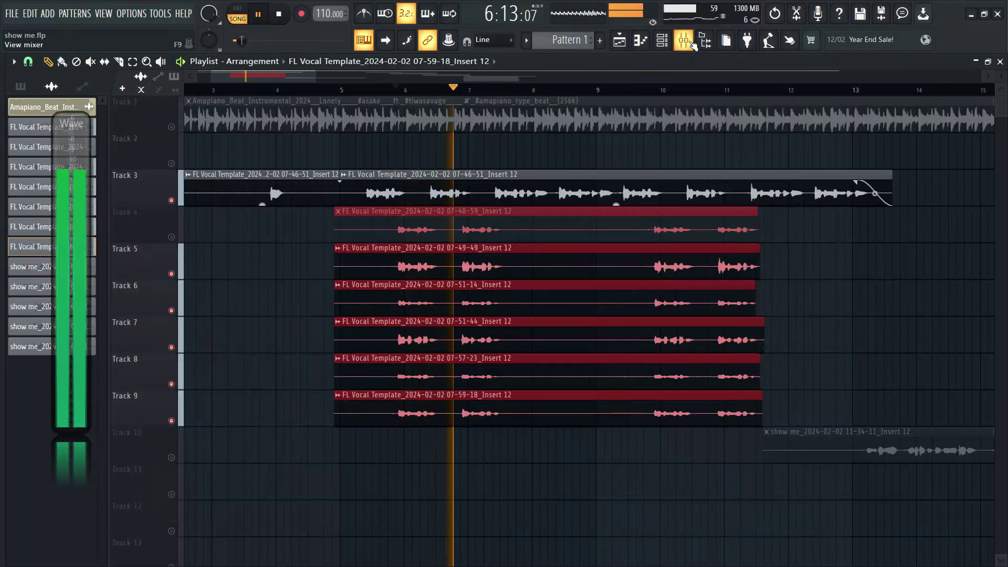
key(F9)
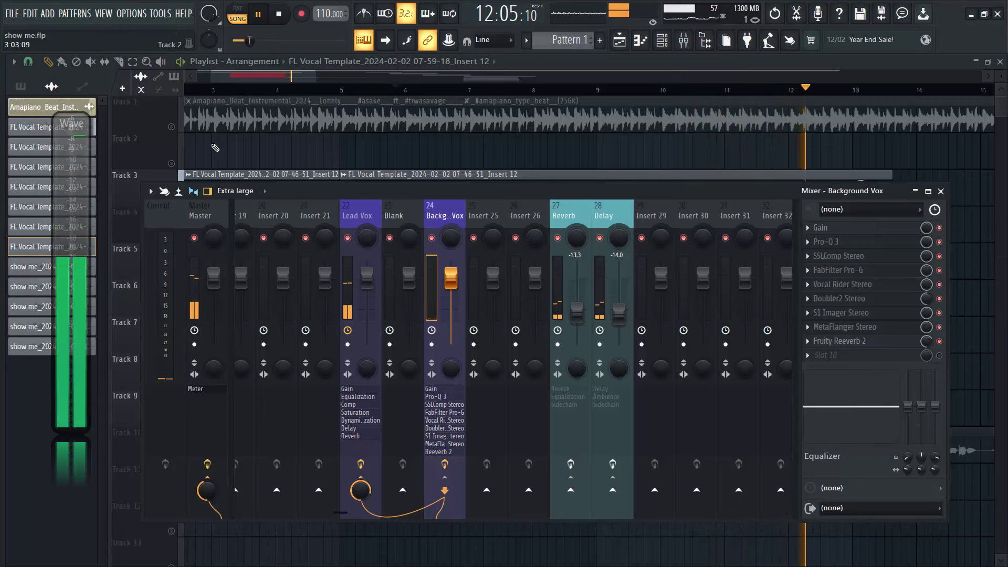
key(F9)
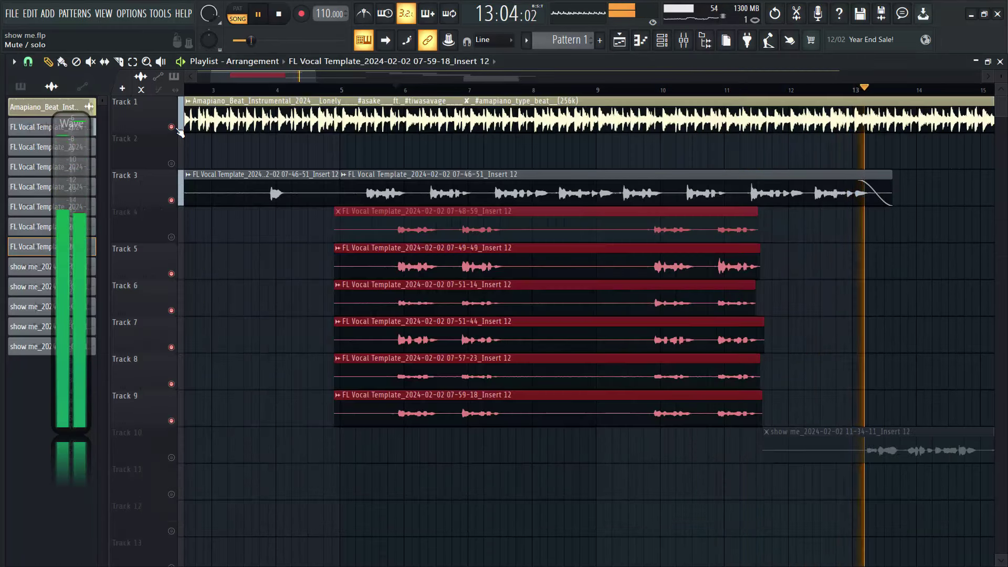
key(space)
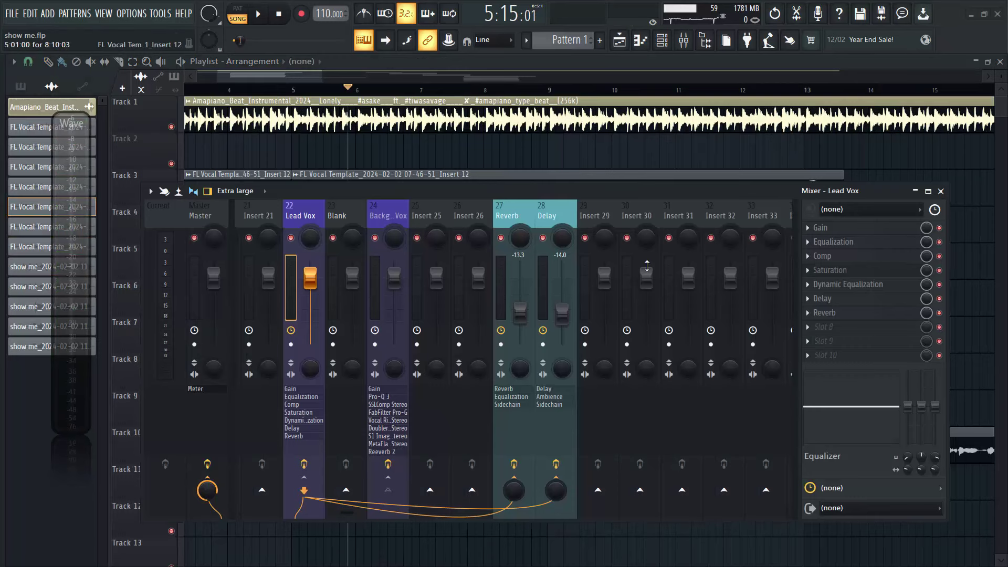
Step: Look at the Reverb plugin on the Reverb mixer channel, close it and select the Background Vox channel
click(515, 220)
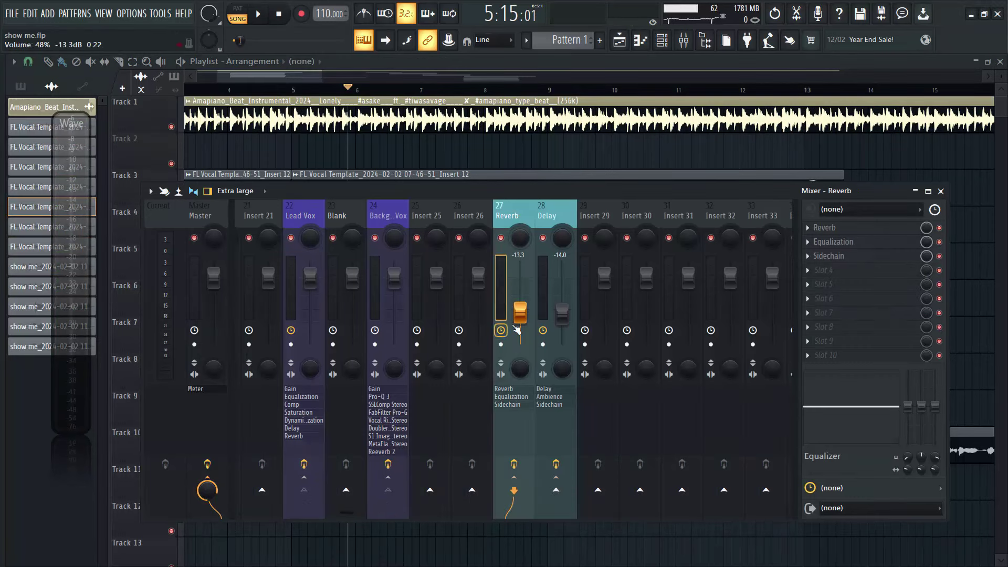
click(844, 228)
click(574, 163)
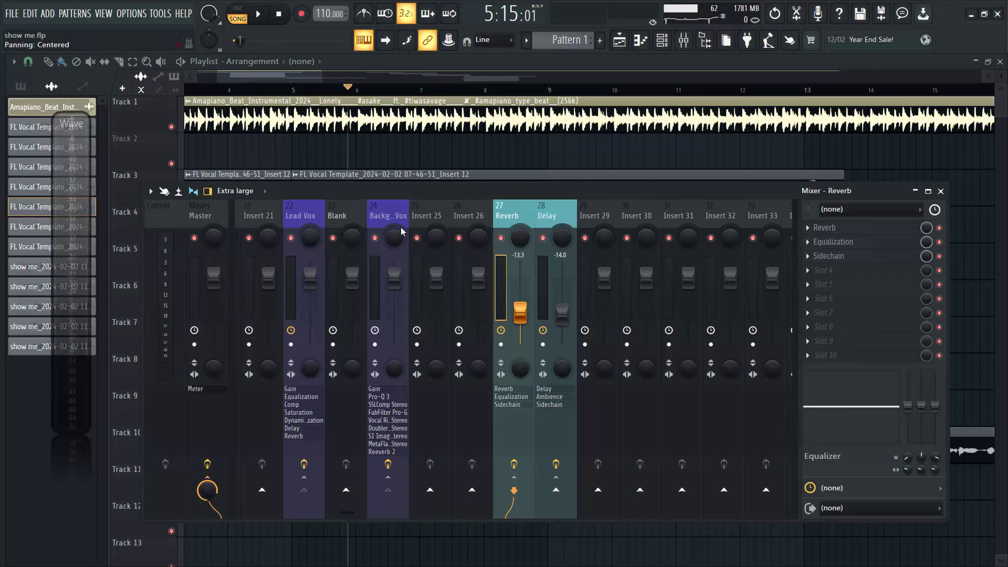
click(390, 213)
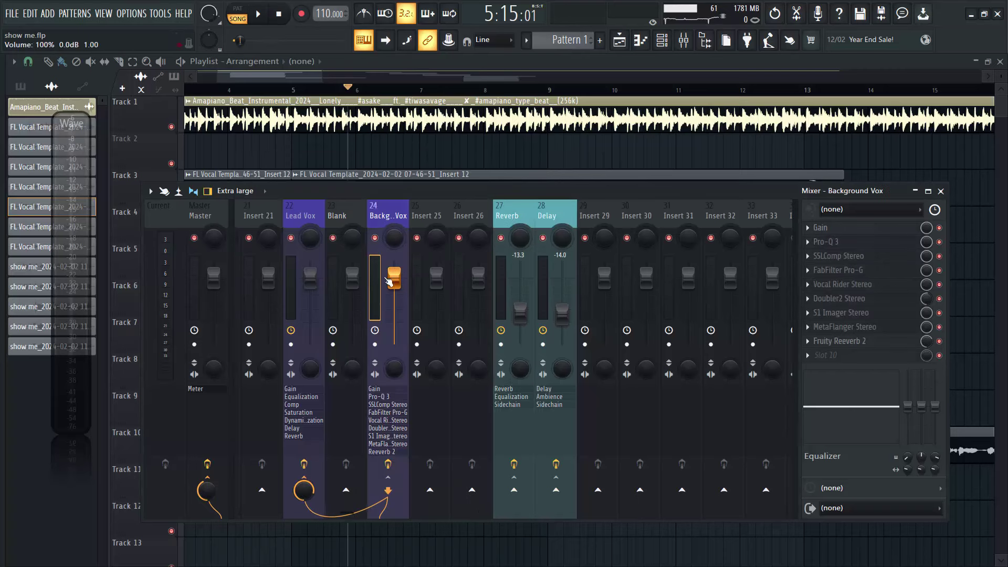
Step: Reopen the Reverb plugin on the Reverb channel, examine its dry and wet levels and close it
click(509, 217)
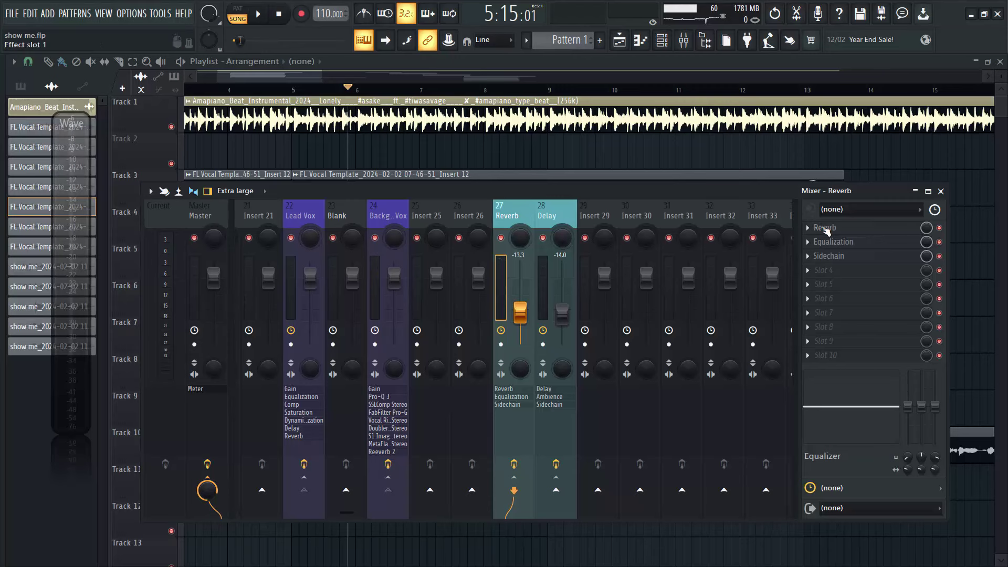
click(826, 229)
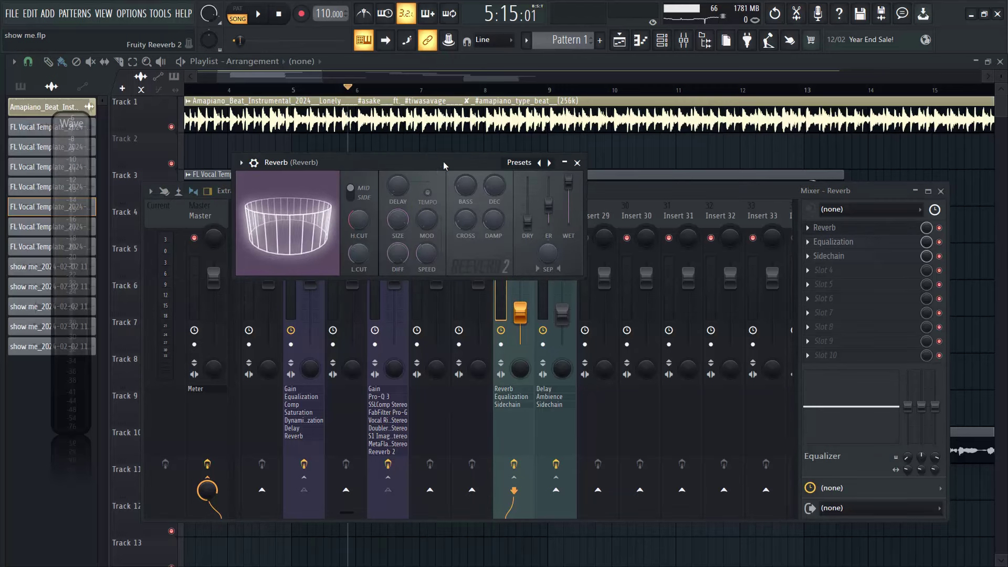
drag(443, 165, 448, 187)
drag(571, 203, 572, 200)
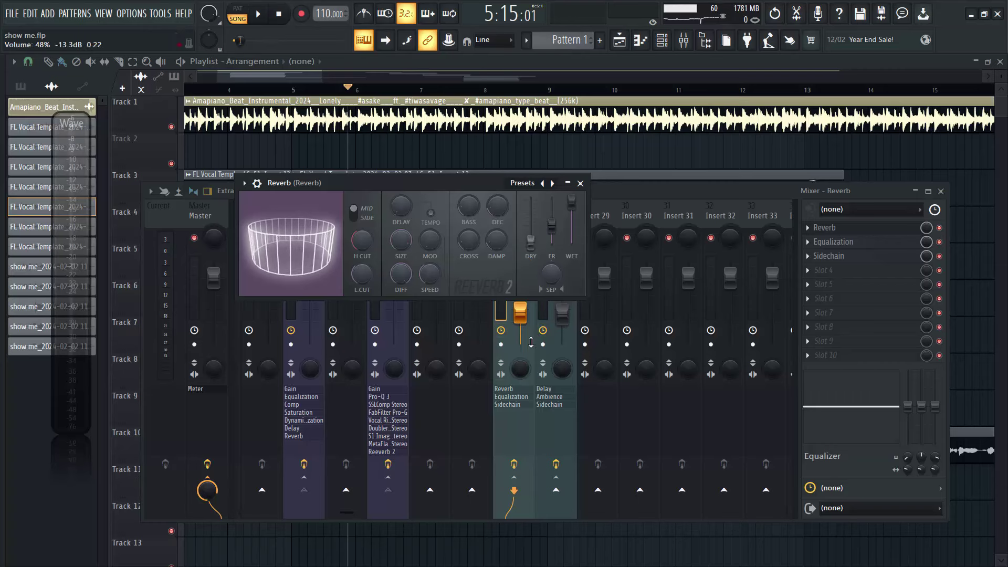
click(580, 183)
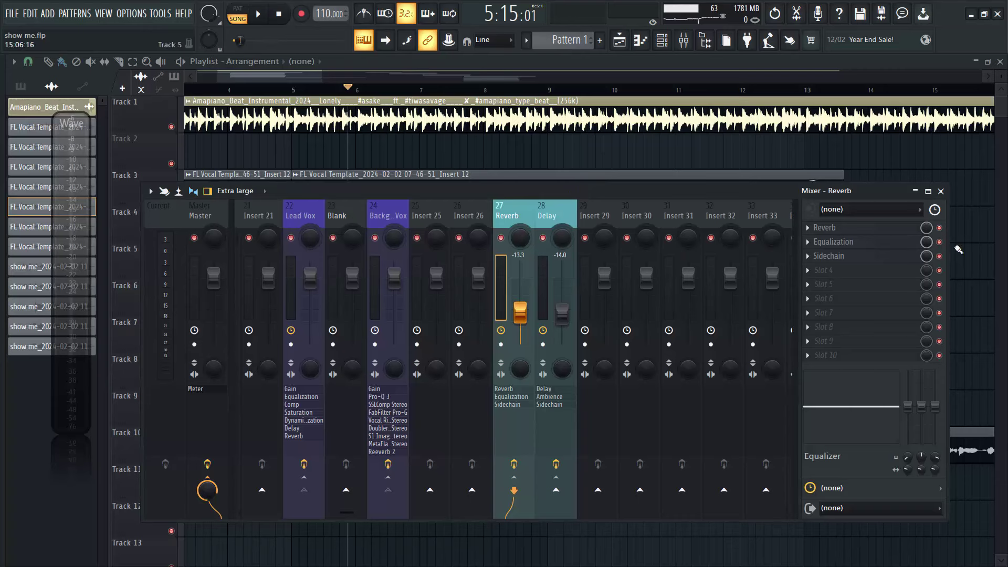
Step: Audition the lead and background vocals with the beat, restarting playback as needed, and stop the song
key(space)
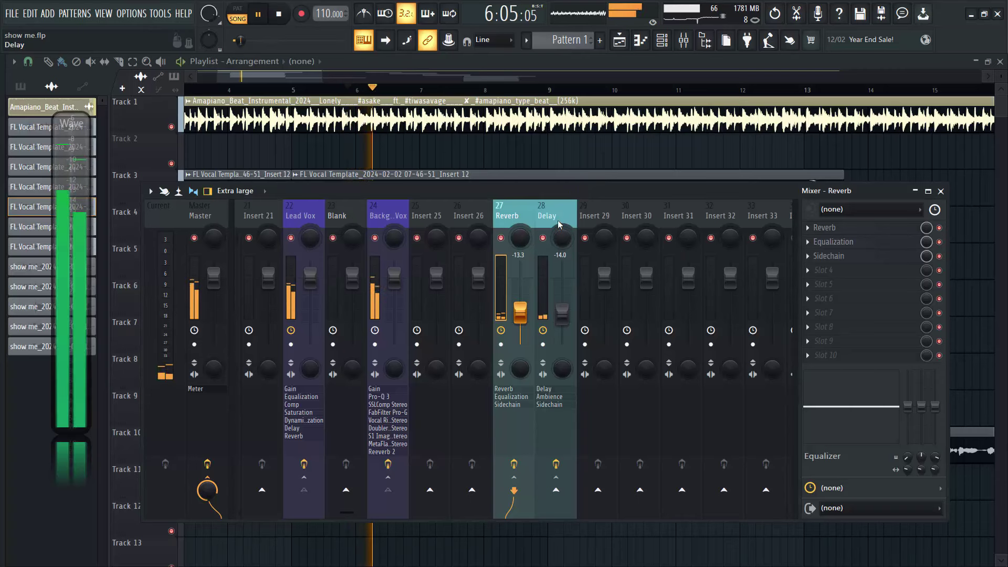
key(space)
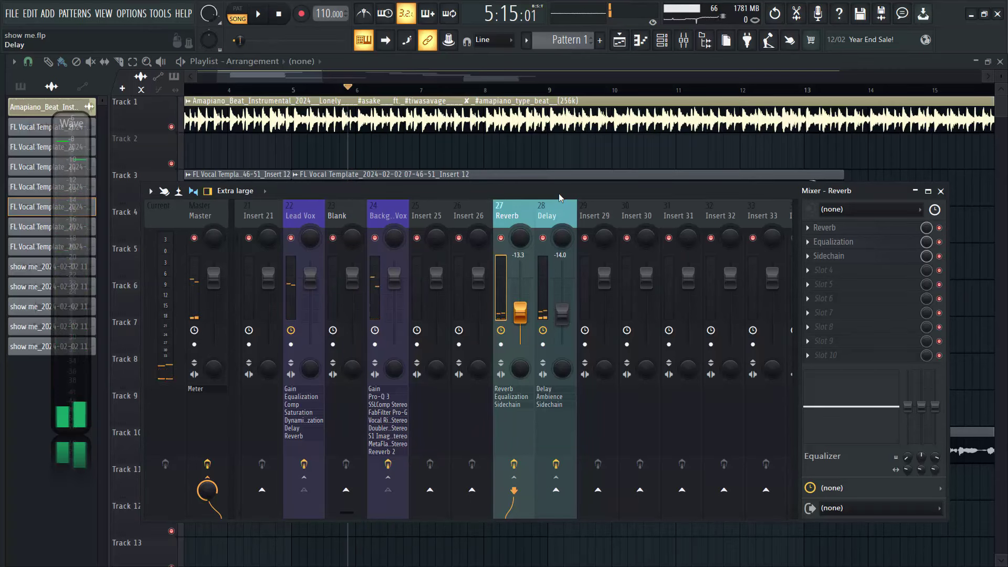
key(space)
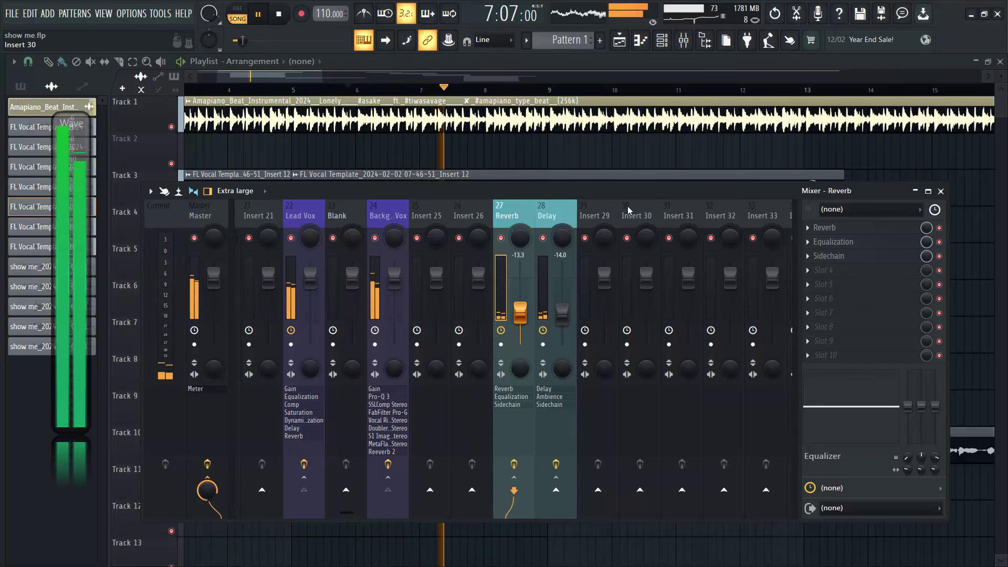
key(space)
key(space)
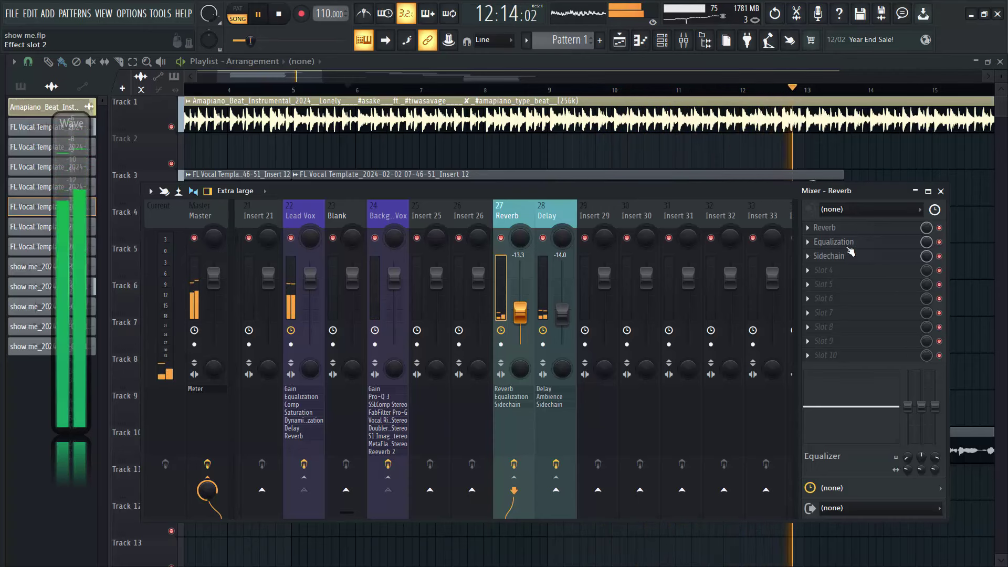
key(space)
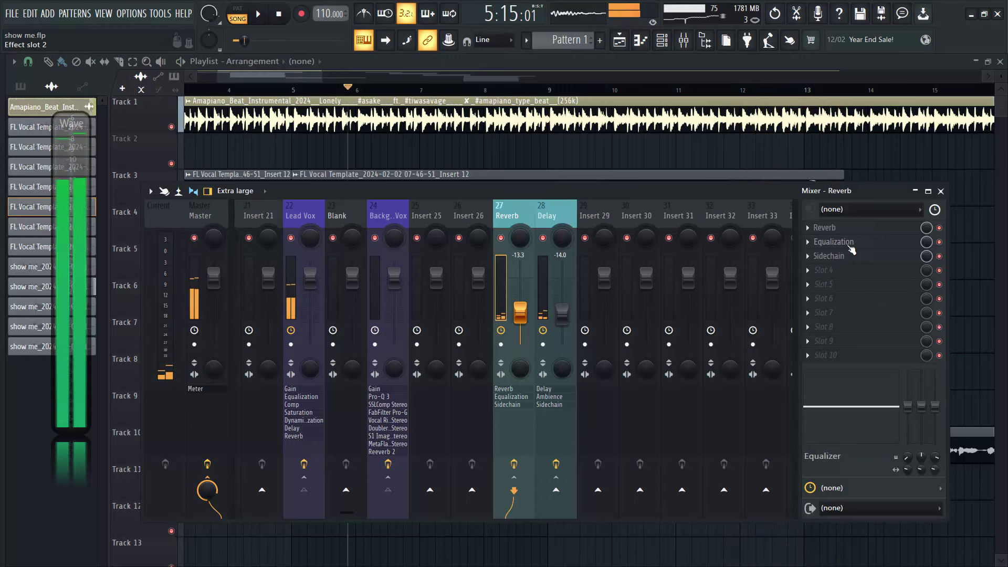
Step: Open Equalization on the Reverb channel, examine its filter curve and close the plugin
click(835, 243)
drag(376, 305, 550, 235)
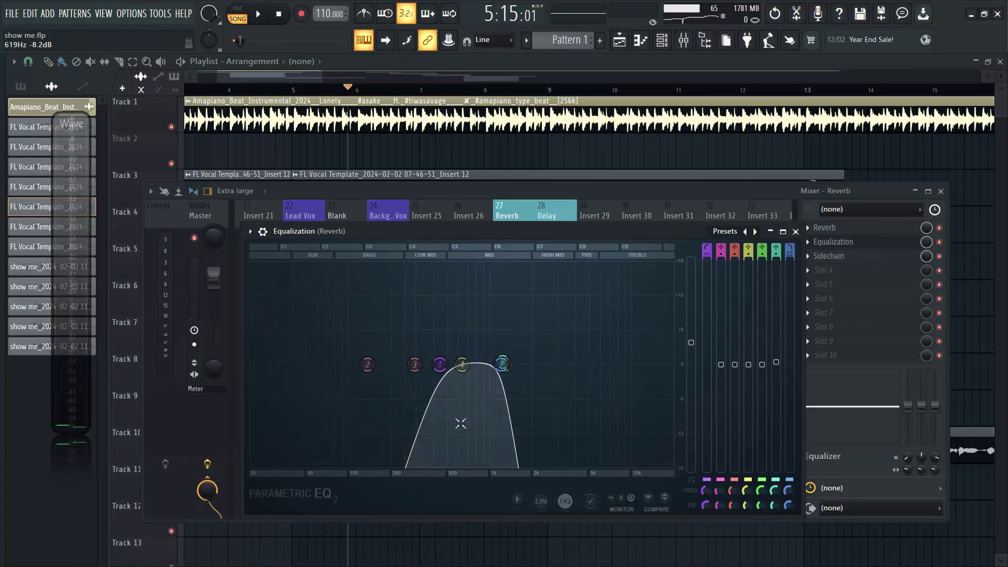
click(797, 232)
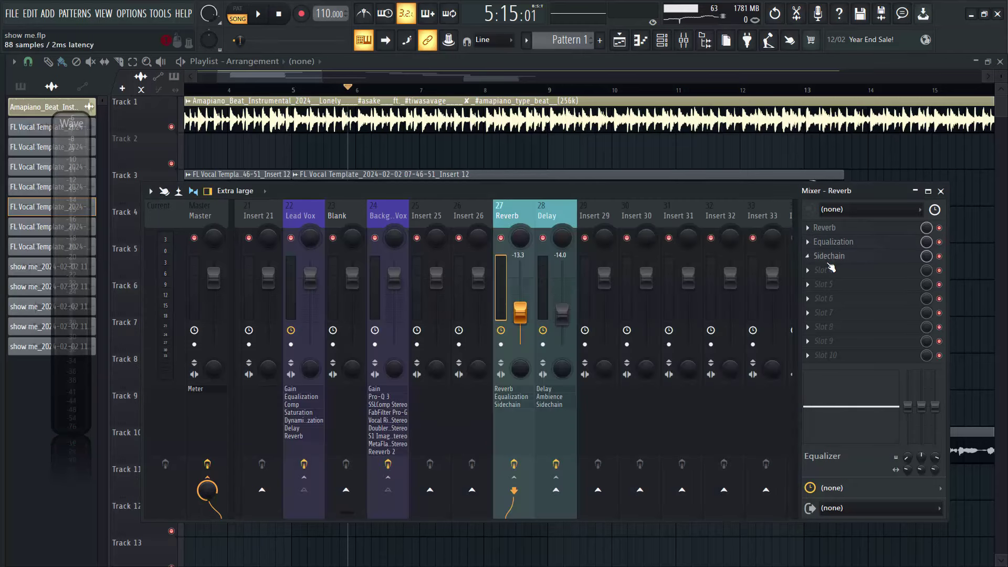
Step: Open Sidechain on the Reverb channel in a reduced window, examine its compressor and sidechain input settings, and close it
click(829, 257)
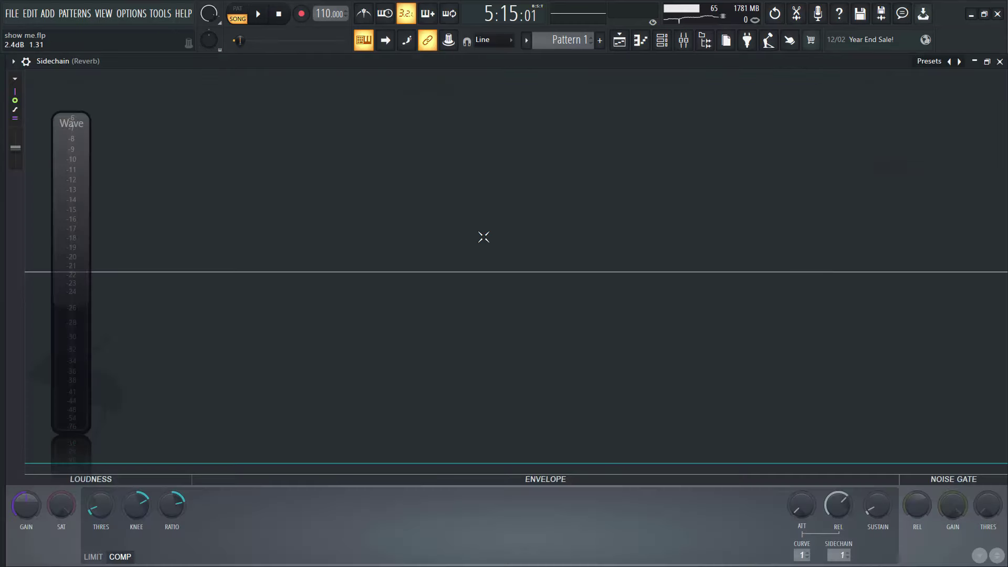
click(987, 62)
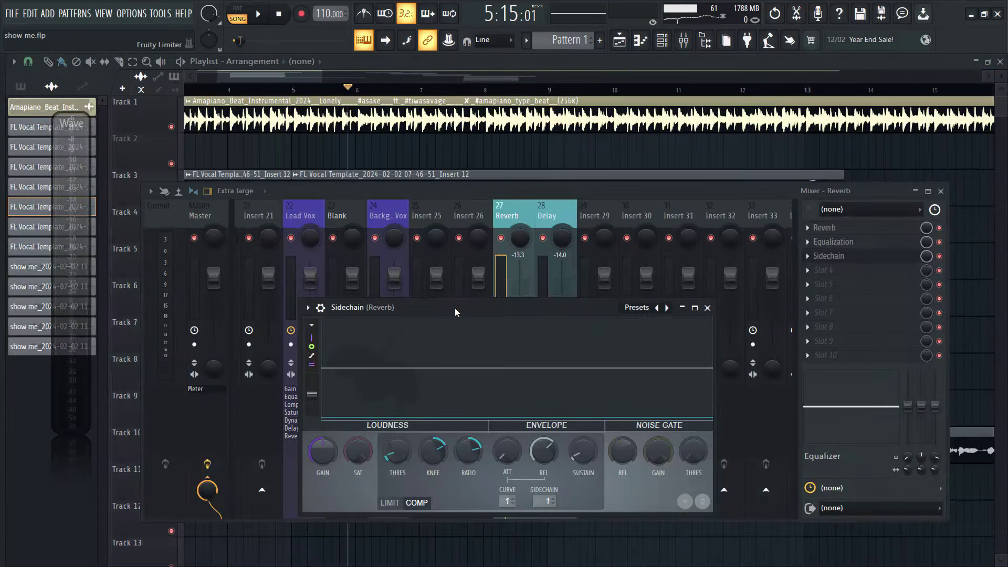
drag(455, 308, 477, 262)
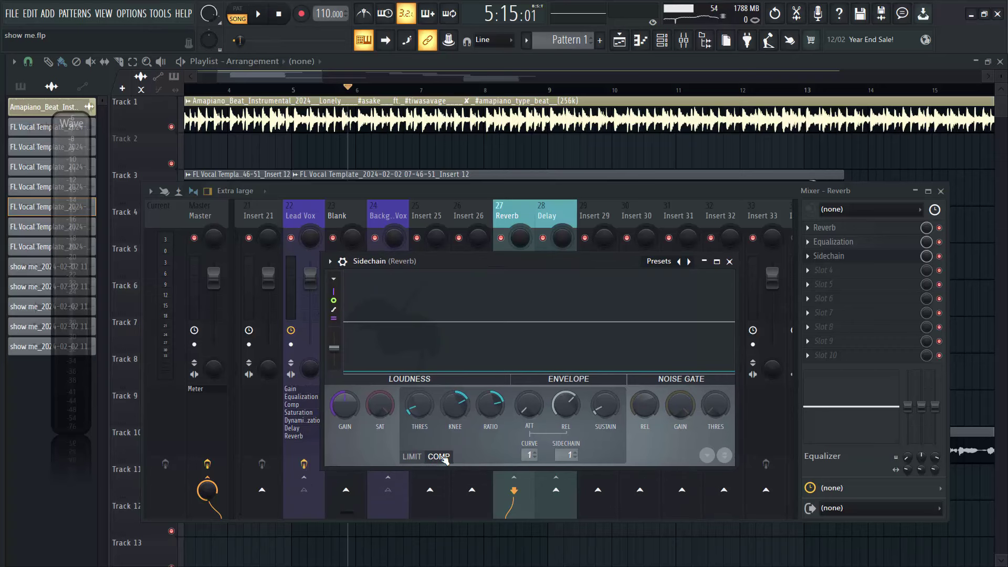
click(566, 453)
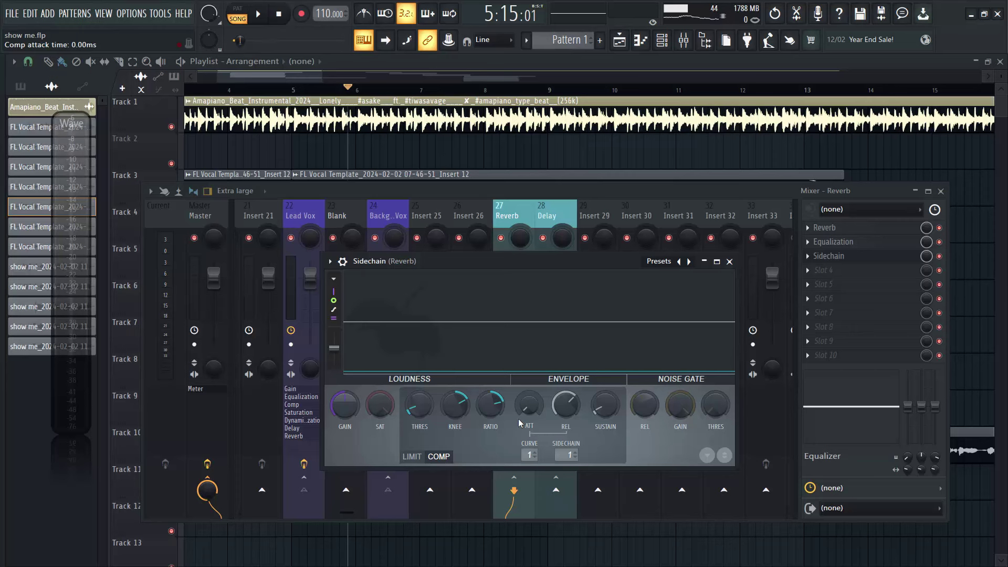
click(730, 262)
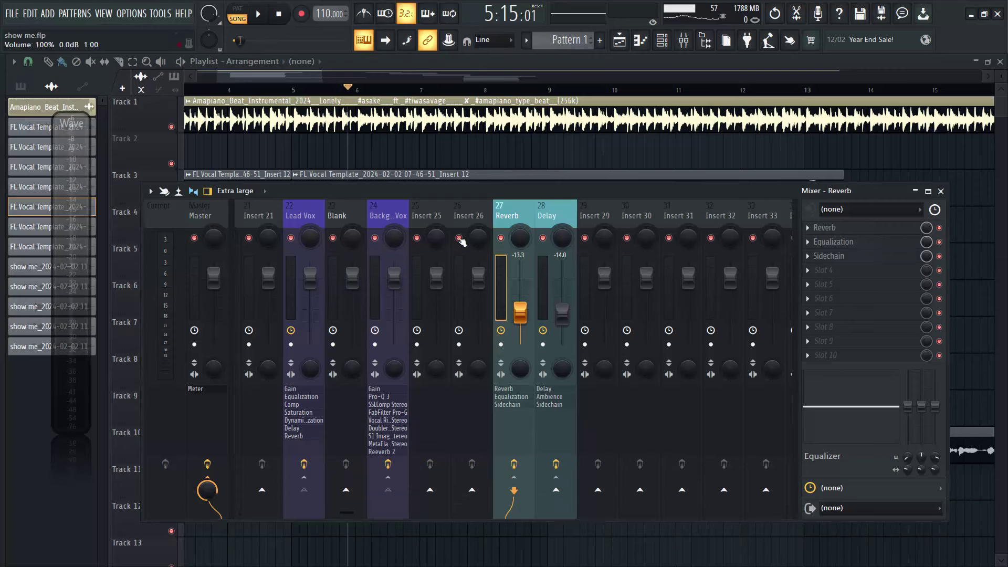
Step: Open the Delay plugin on the Delay channel, set its delay time to 4 steps and close the plugin
click(553, 224)
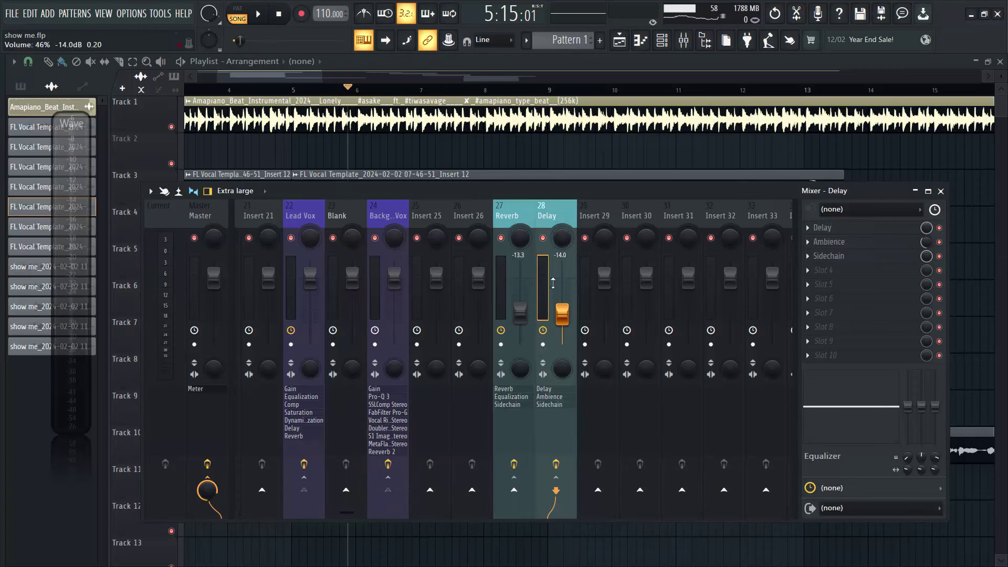
click(825, 228)
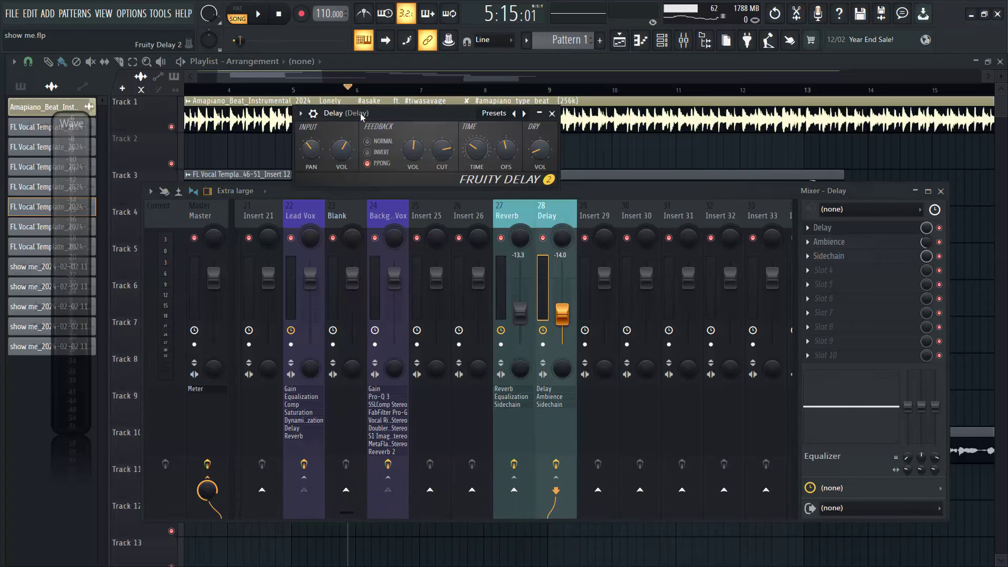
drag(413, 114, 420, 217)
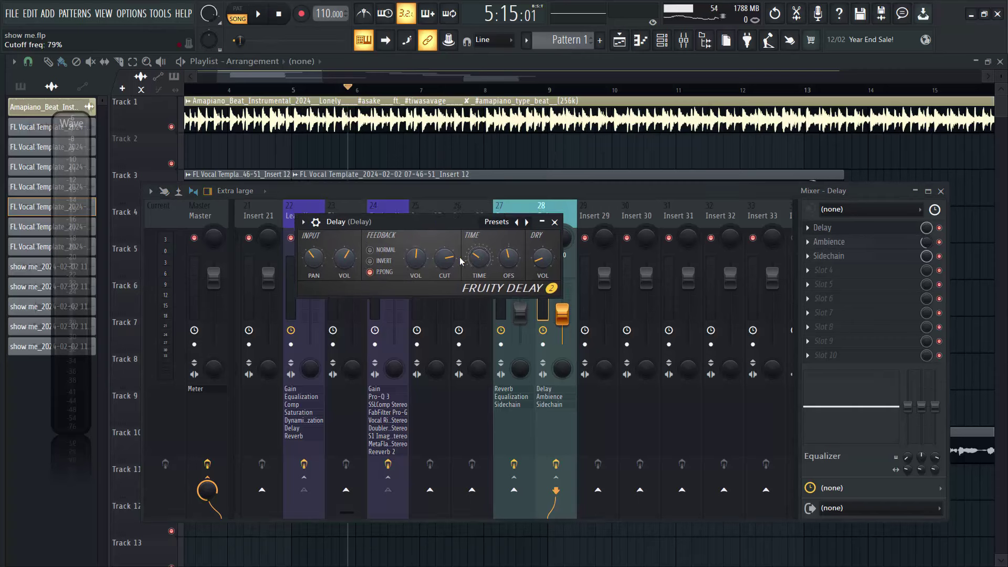
right_click(478, 256)
mouse_move(510, 272)
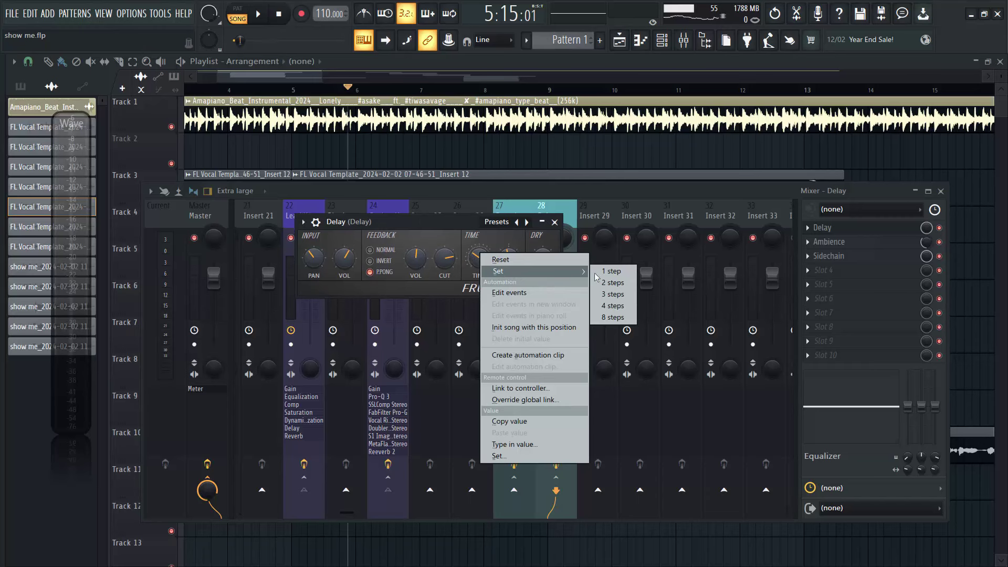
click(613, 307)
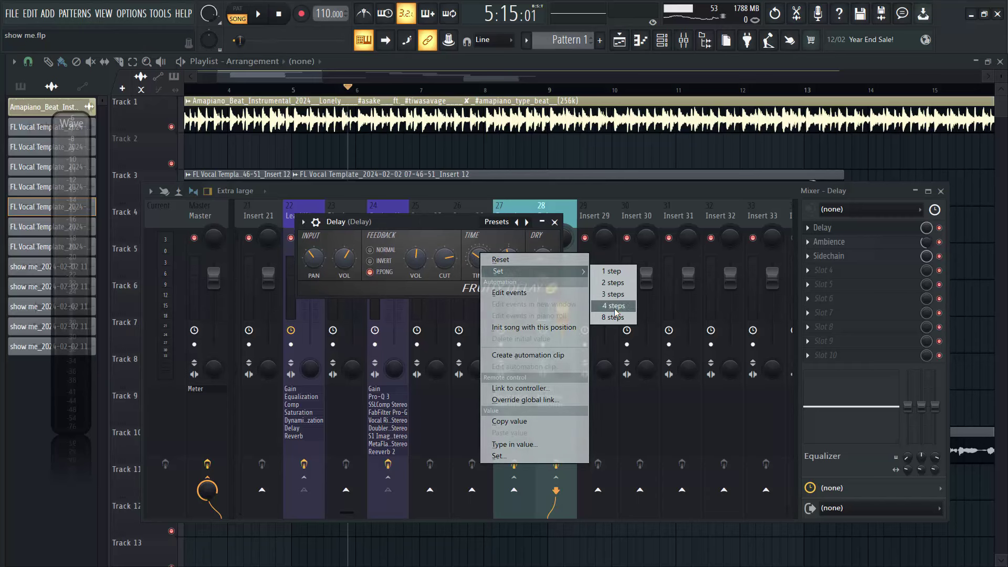
click(450, 219)
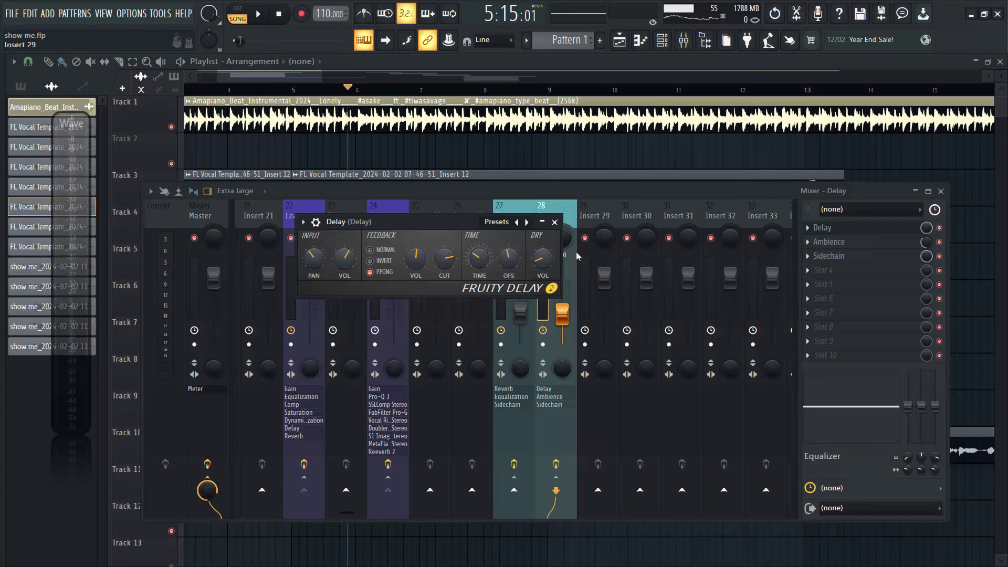
click(555, 222)
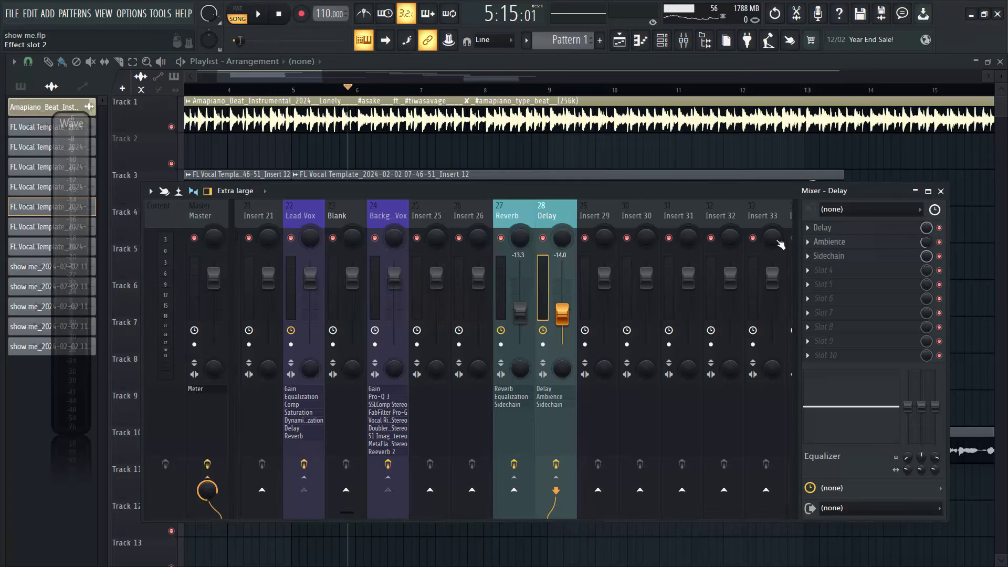
Step: Open the Ambience reverb on the Delay channel, examine its settings and close it
click(829, 242)
drag(264, 152, 517, 184)
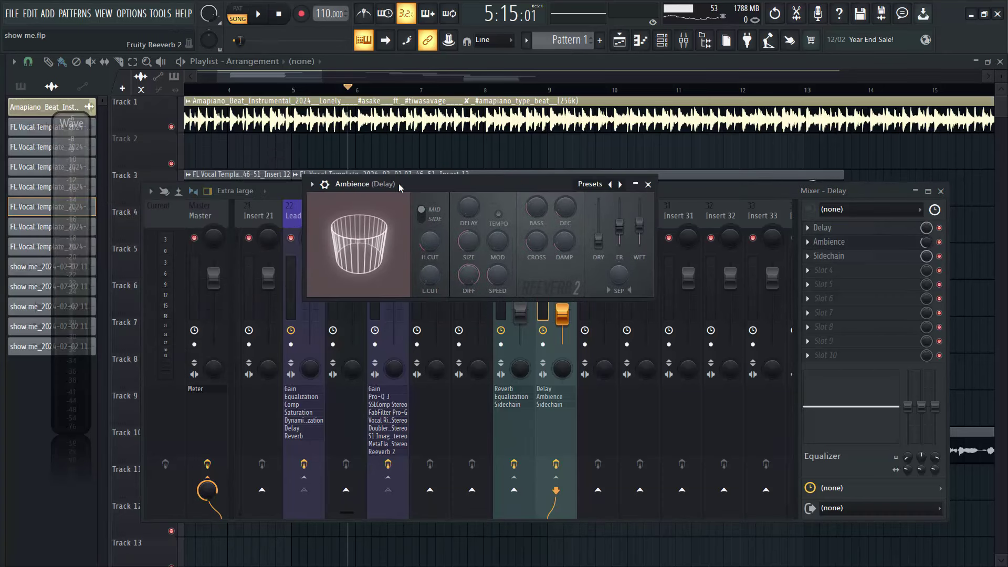
click(648, 185)
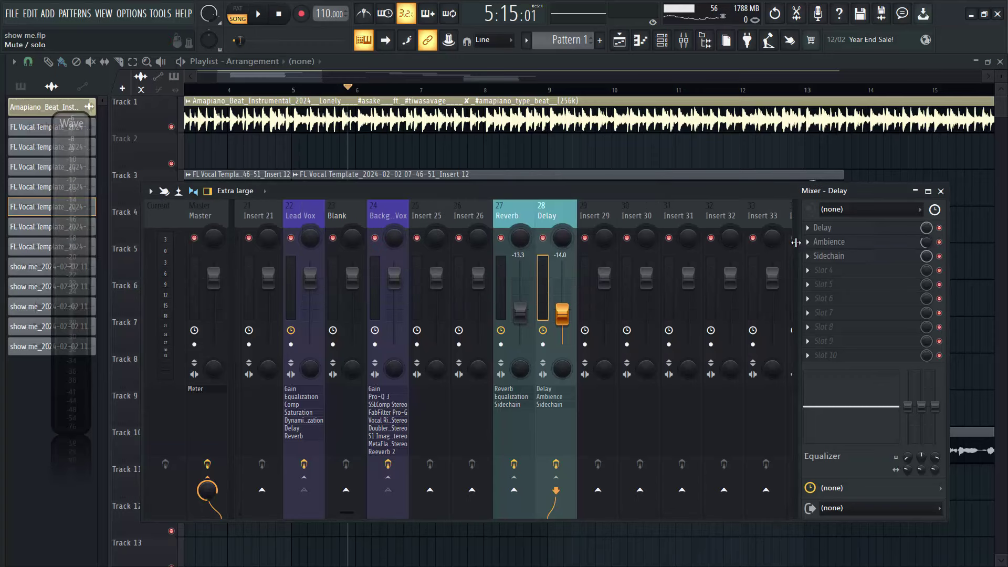
Step: Open Sidechain on the Delay channel in a reduced window and examine its compressor and sidechain input settings
click(833, 258)
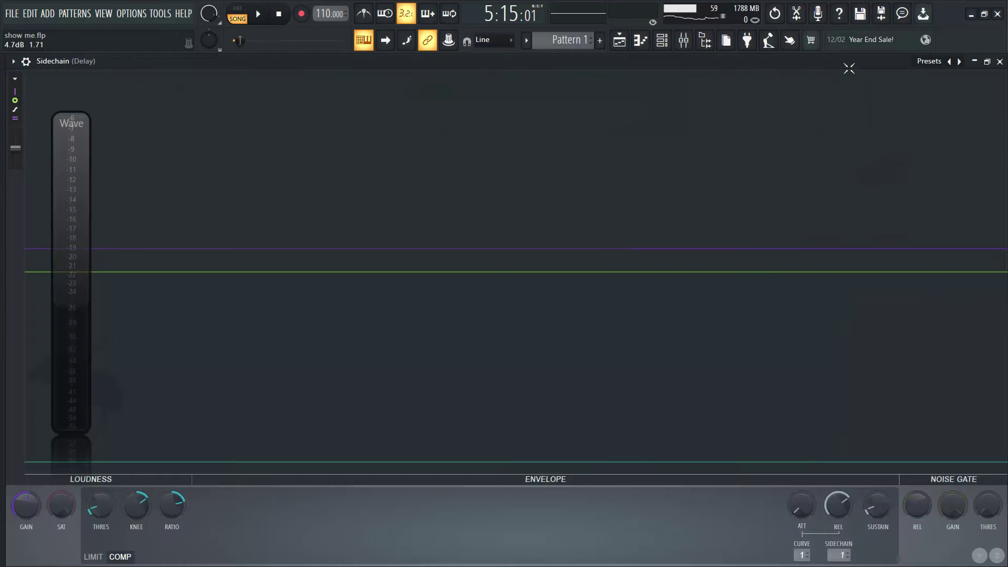
click(988, 65)
drag(359, 204, 450, 201)
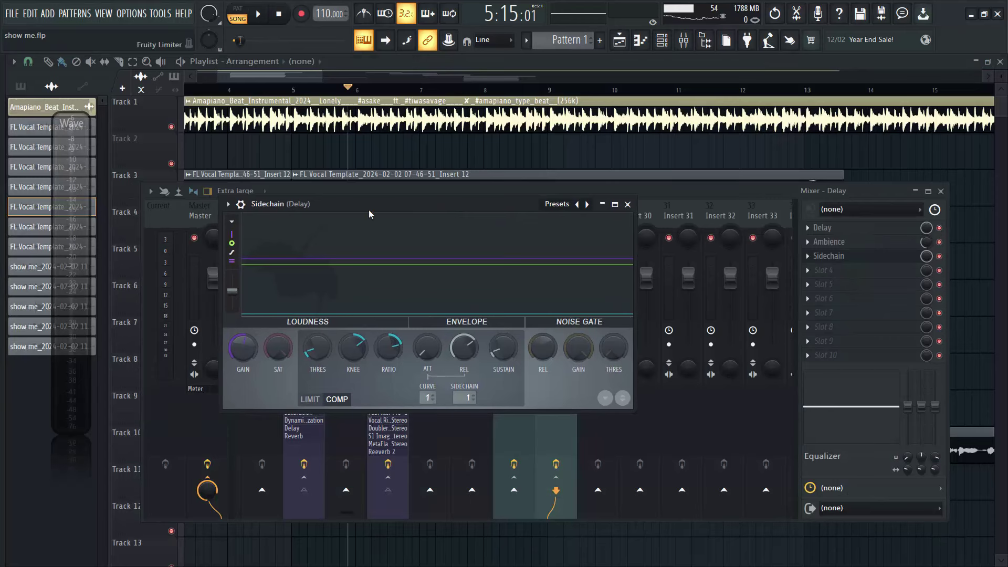
drag(369, 209, 402, 205)
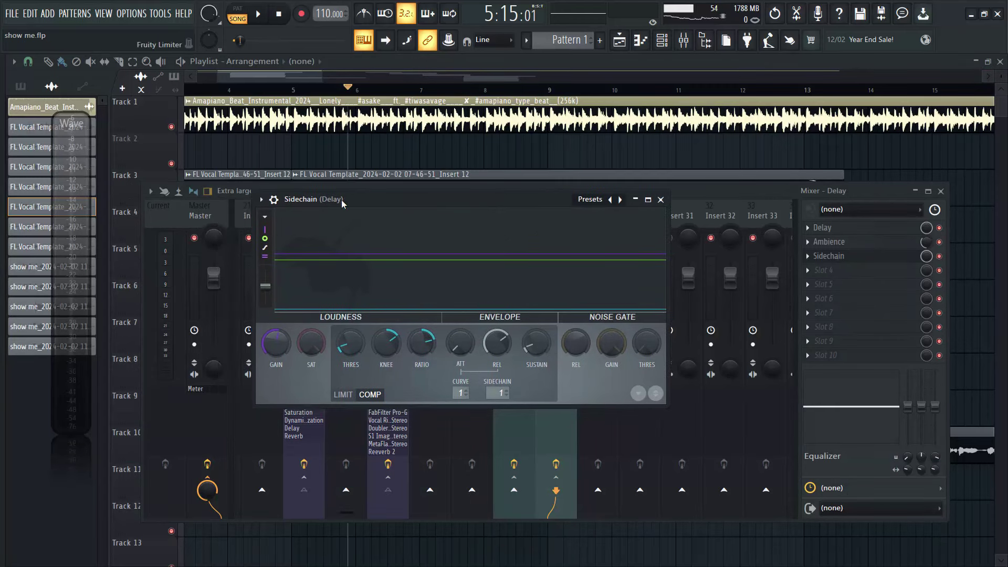
Step: Play the song to observe the Sidechain compression on the delay, then close the plugin and stop playback
key(space)
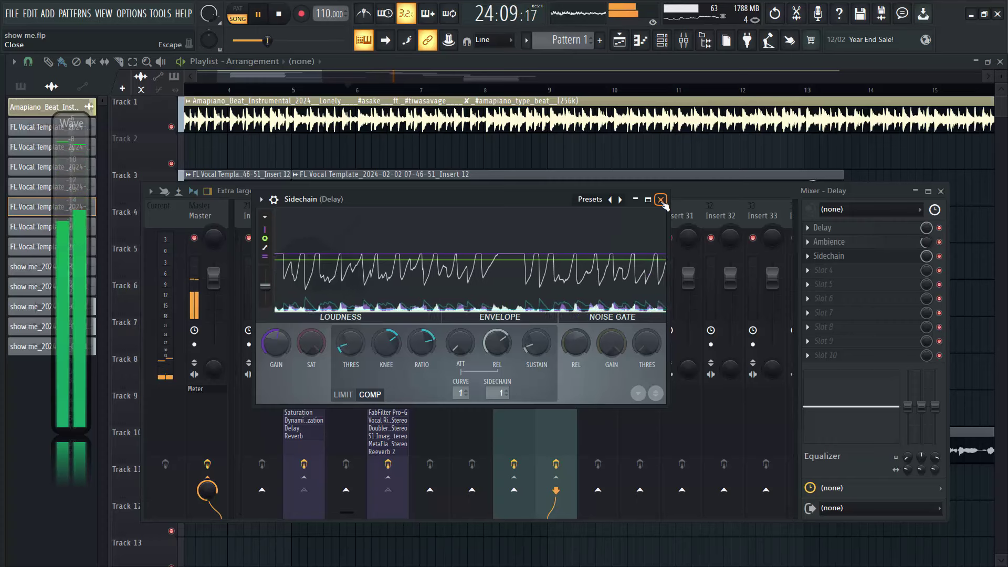
click(662, 200)
key(space)
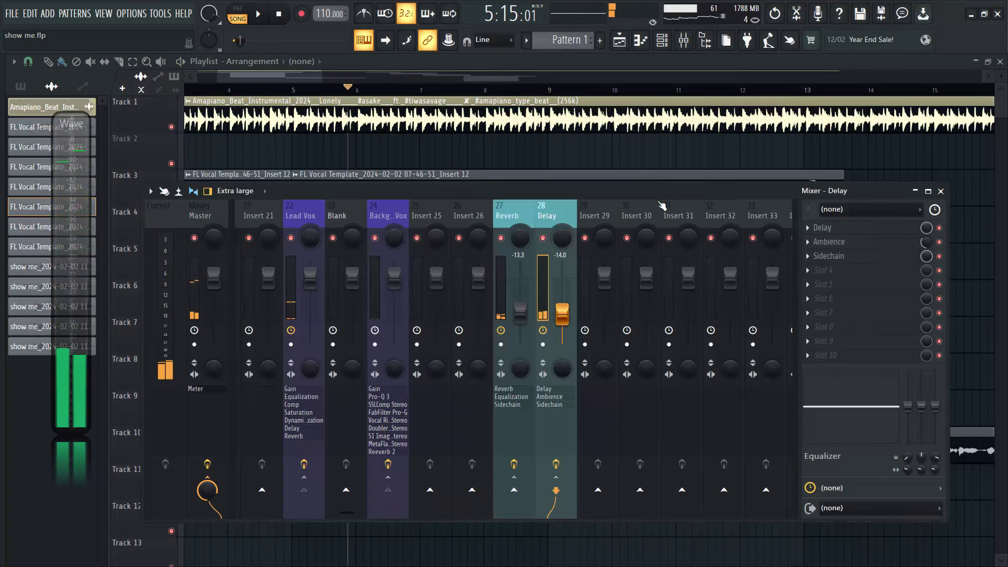